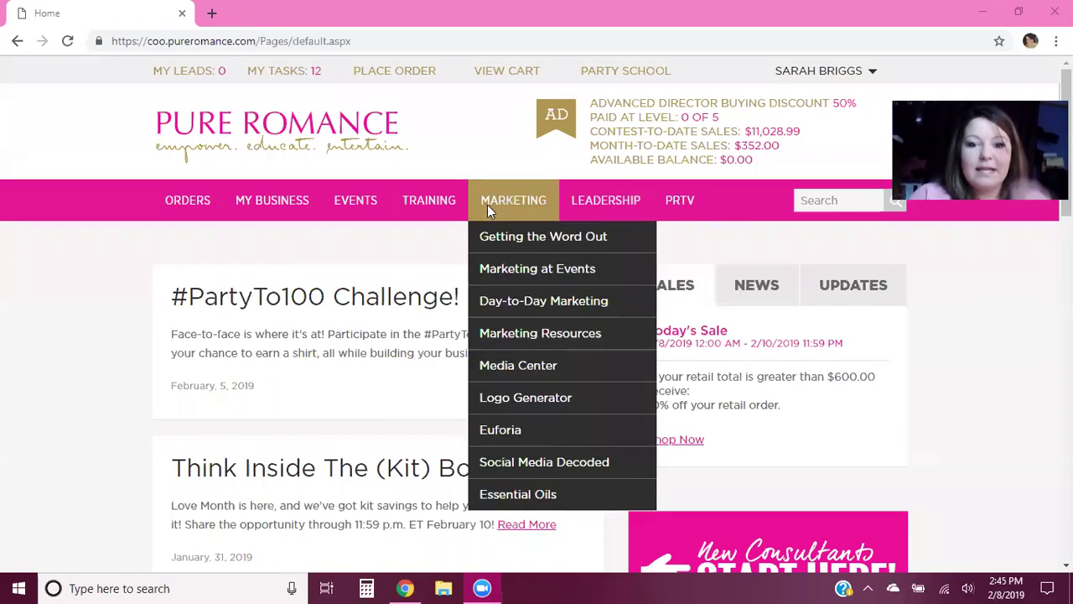
Open the Media Center page from the site's marketing resources and enter the Pure Romance Media Center
{"action": "mouse_move", "coordinate": [517, 199]}
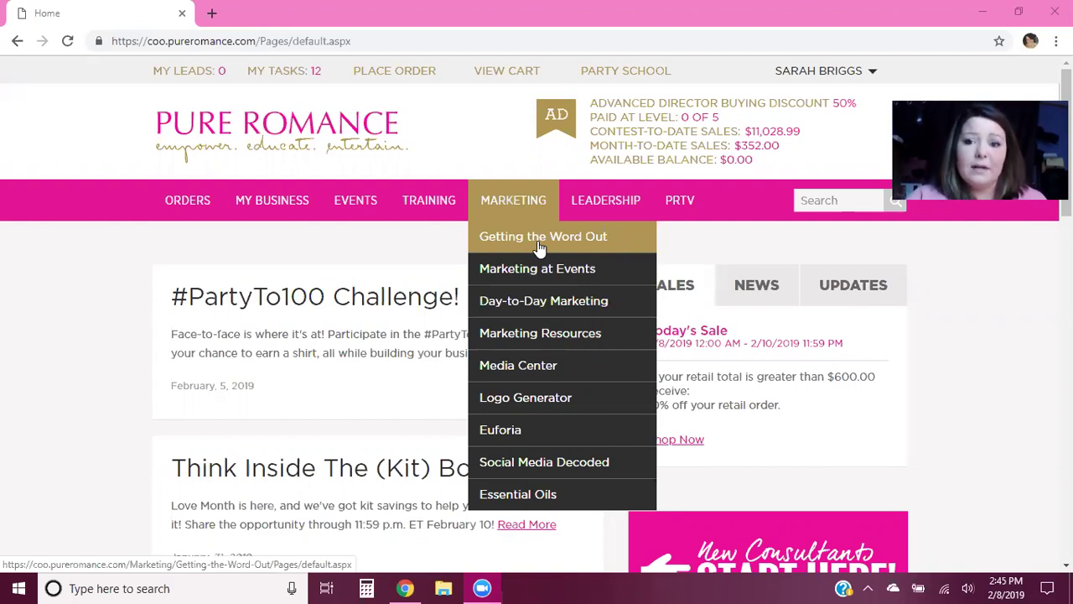
{"action": "left_click", "coordinate": [521, 367]}
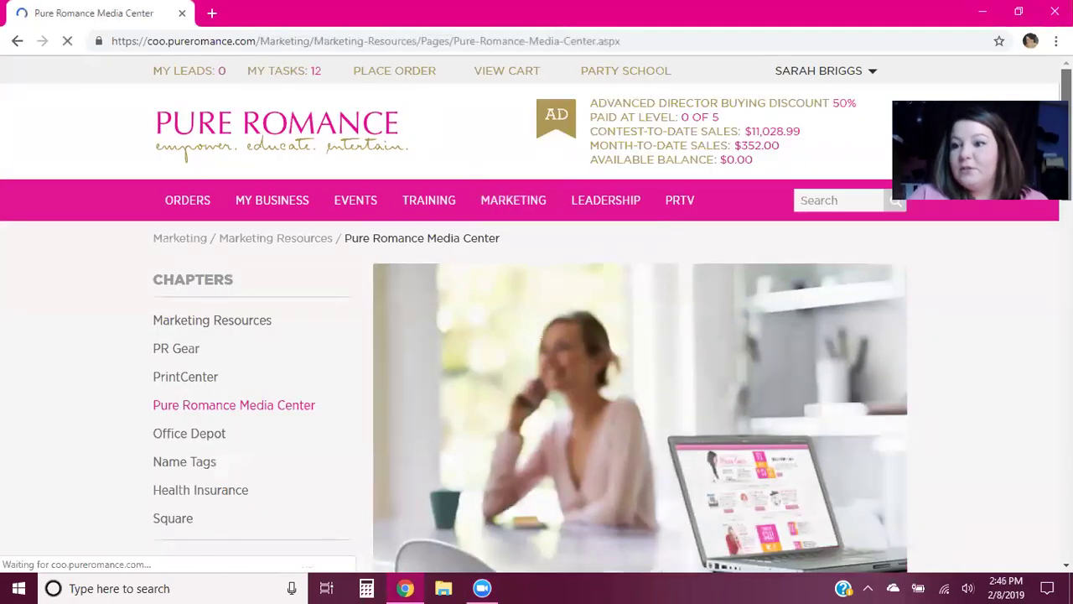
{"action": "scroll", "coordinate": [531, 373], "scroll_direction": "down", "scroll_amount": 1}
{"action": "scroll", "coordinate": [809, 230], "scroll_direction": "down", "scroll_amount": 3}
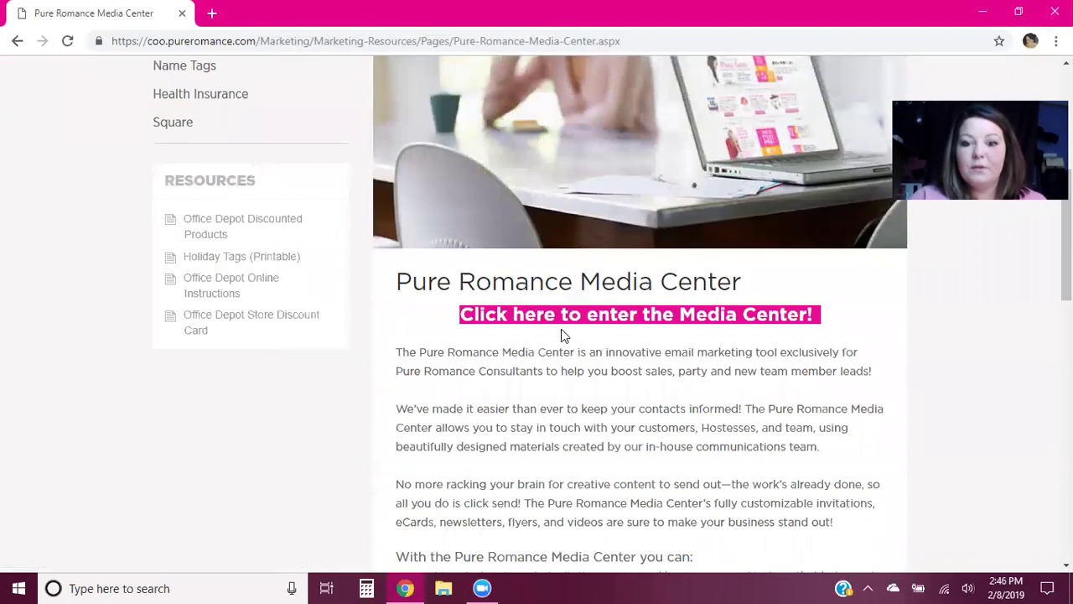
{"action": "left_click", "coordinate": [558, 323]}
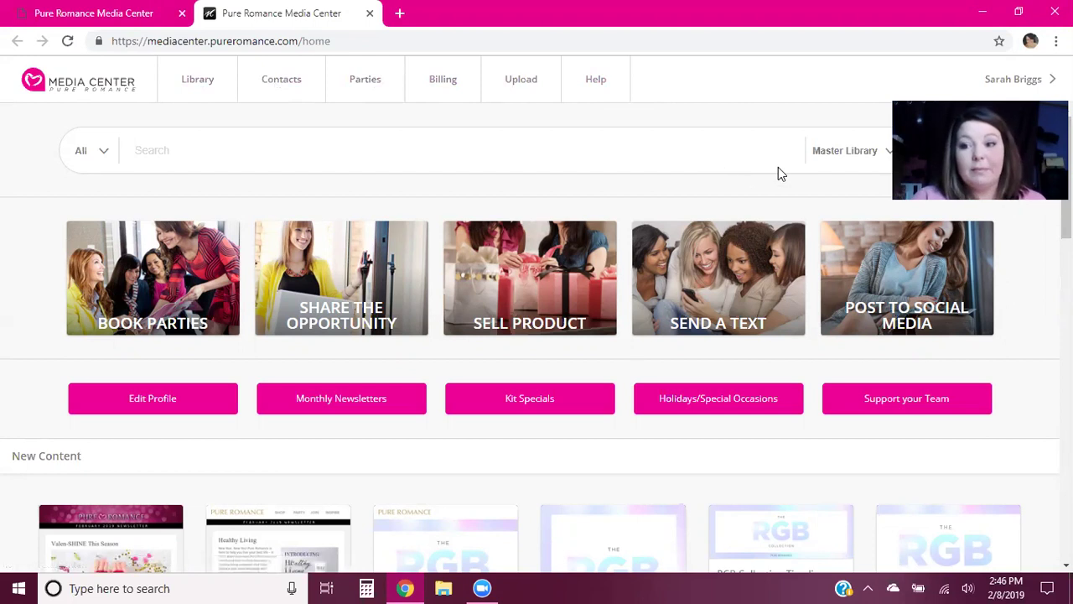
Look over the Media Center home page, including New Content, Featured, Trending Text Items and My Recent Content
{"action": "scroll", "coordinate": [778, 167], "scroll_direction": "down", "scroll_amount": 2}
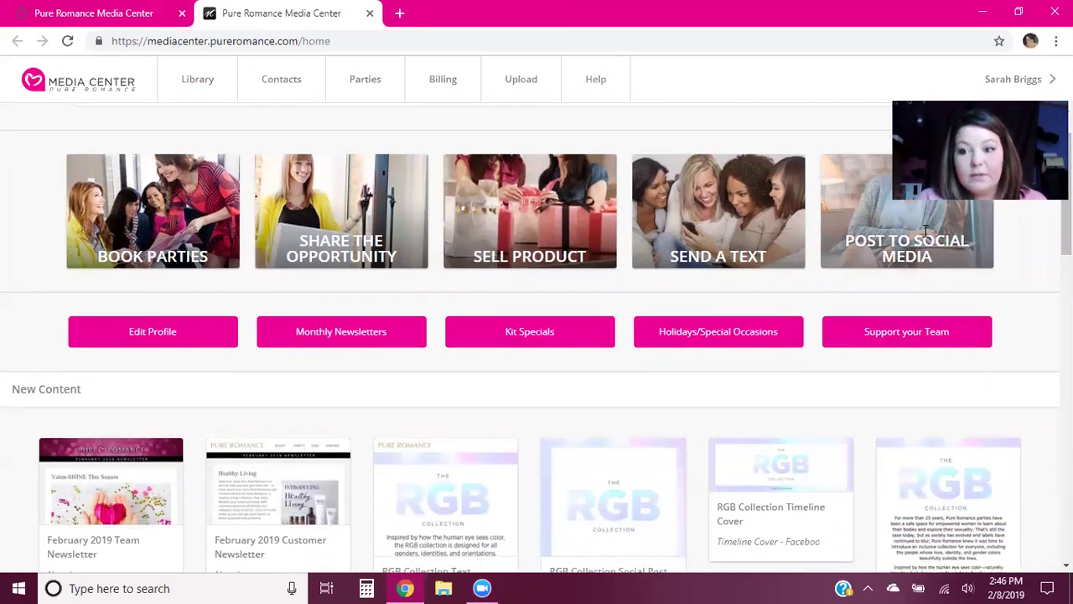
{"action": "scroll", "coordinate": [537, 339], "scroll_direction": "down", "scroll_amount": 2}
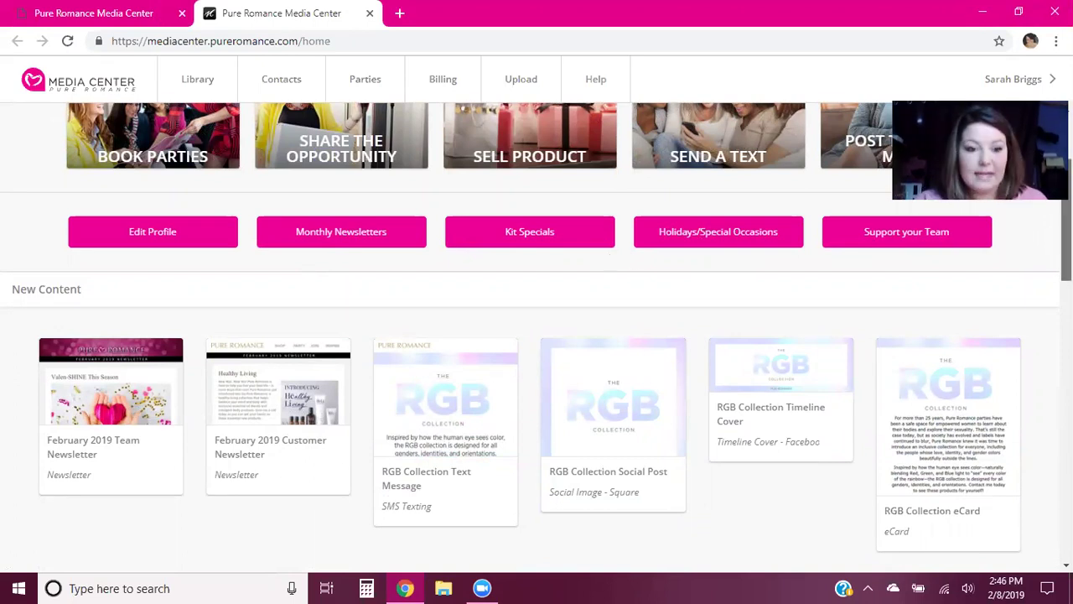
{"action": "scroll", "coordinate": [950, 240], "scroll_direction": "down", "scroll_amount": 2}
{"action": "scroll", "coordinate": [950, 241], "scroll_direction": "down", "scroll_amount": 2}
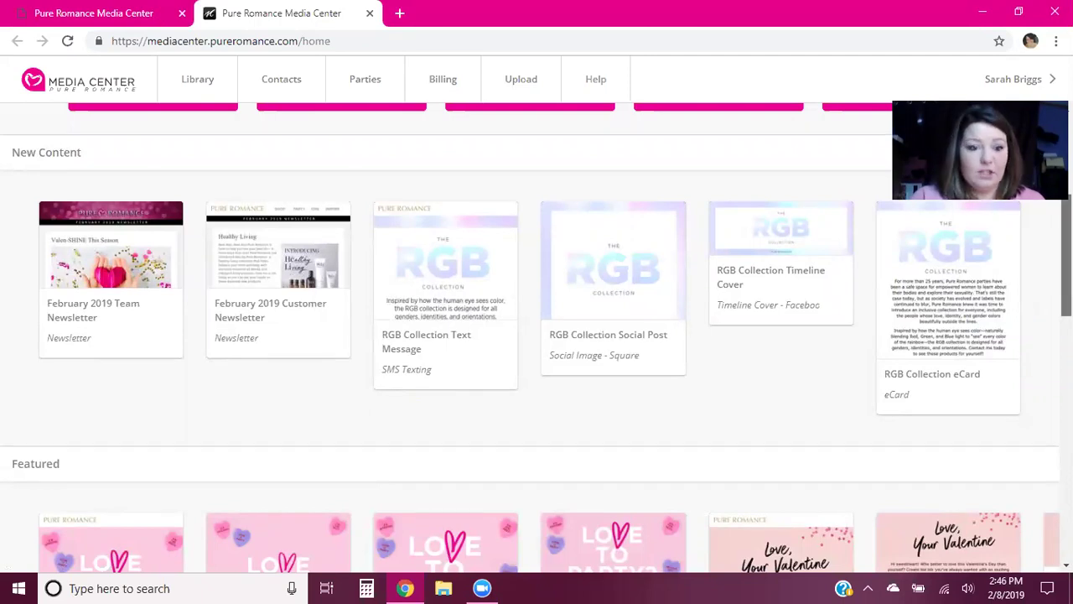
{"action": "scroll", "coordinate": [537, 338], "scroll_direction": "down", "scroll_amount": 5}
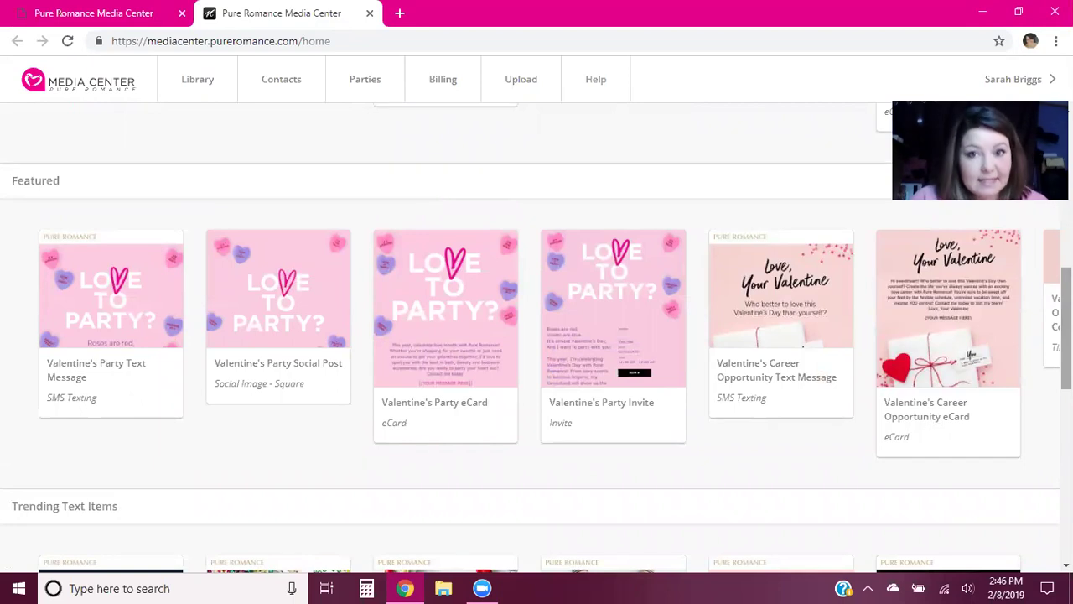
{"action": "scroll", "coordinate": [537, 338], "scroll_direction": "down", "scroll_amount": 2}
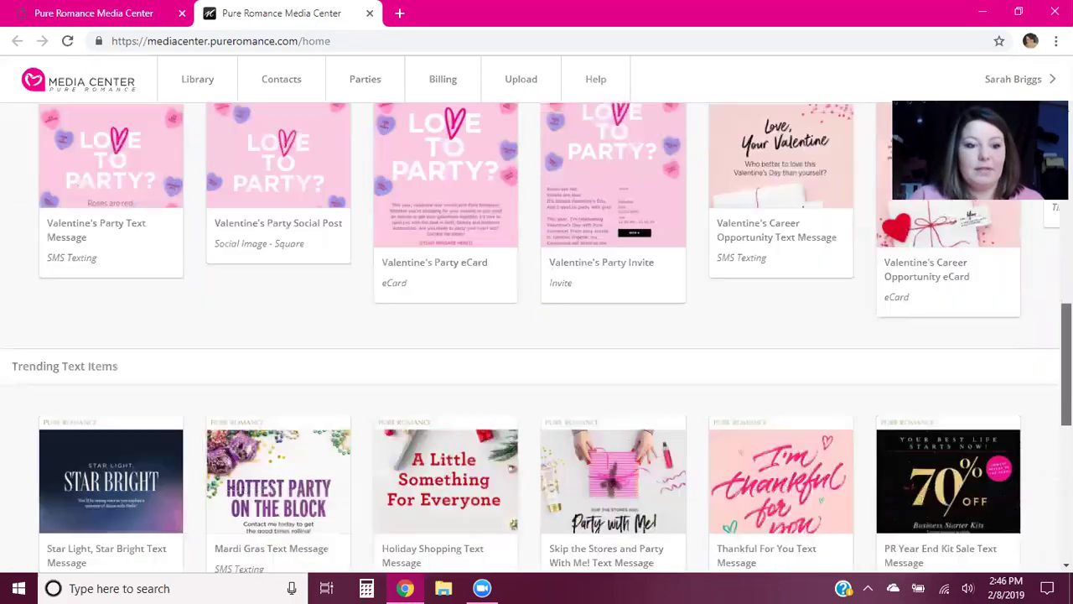
{"action": "left_click_drag", "start_coordinate": [747, 292], "coordinate": [19, 268]}
{"action": "left_click_drag", "start_coordinate": [441, 282], "coordinate": [201, 254]}
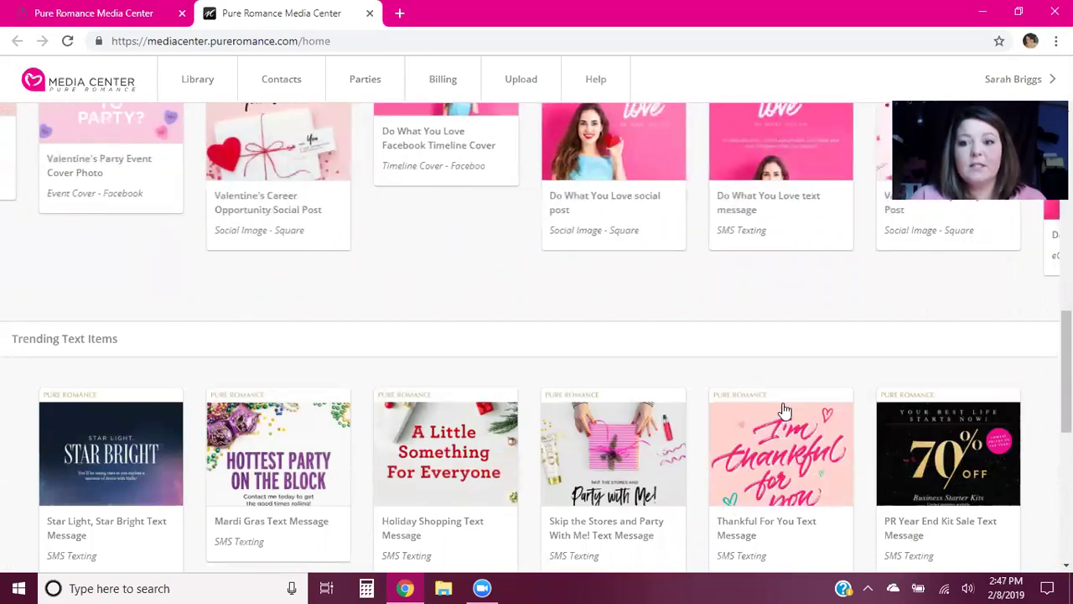
{"action": "scroll", "coordinate": [784, 411], "scroll_direction": "down", "scroll_amount": 1}
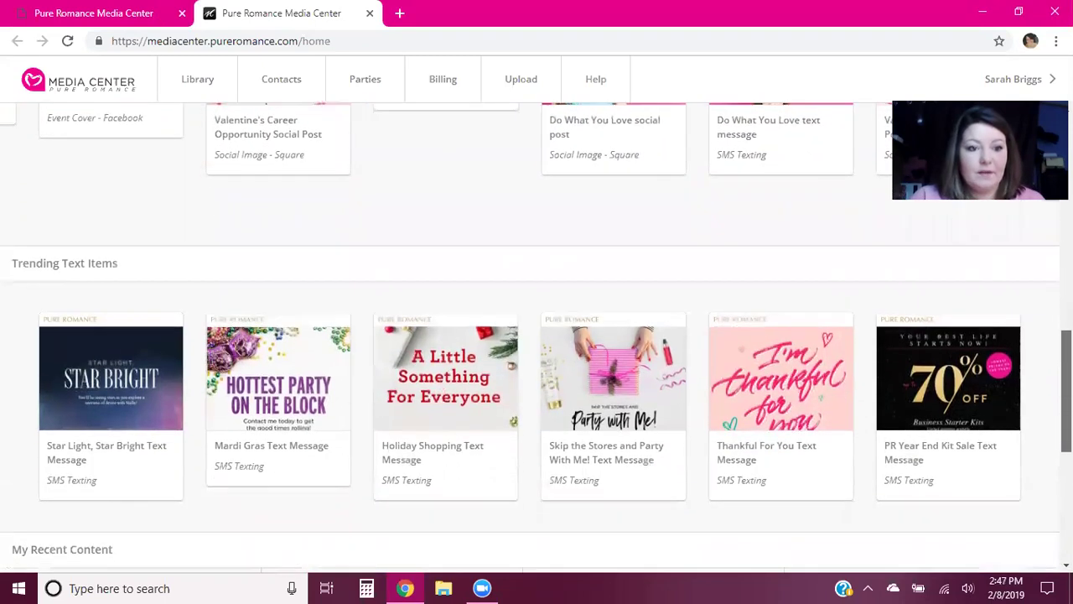
{"action": "scroll", "coordinate": [537, 335], "scroll_direction": "down", "scroll_amount": 2}
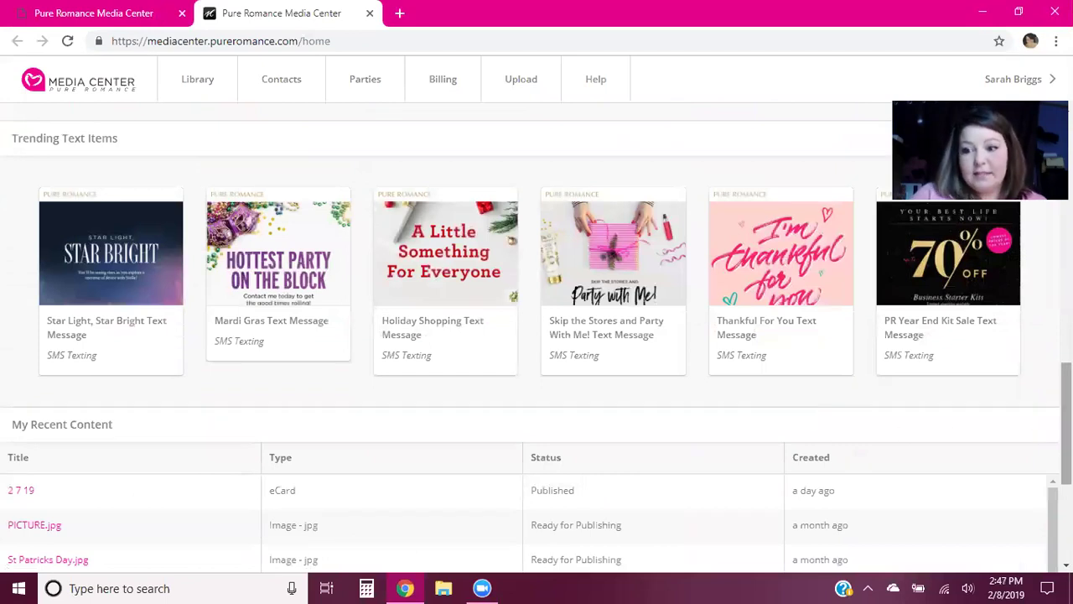
{"action": "scroll", "coordinate": [1065, 427], "scroll_direction": "down", "scroll_amount": 1}
{"action": "scroll", "coordinate": [537, 335], "scroll_direction": "down", "scroll_amount": 4}
{"action": "scroll", "coordinate": [536, 336], "scroll_direction": "up", "scroll_amount": 11}
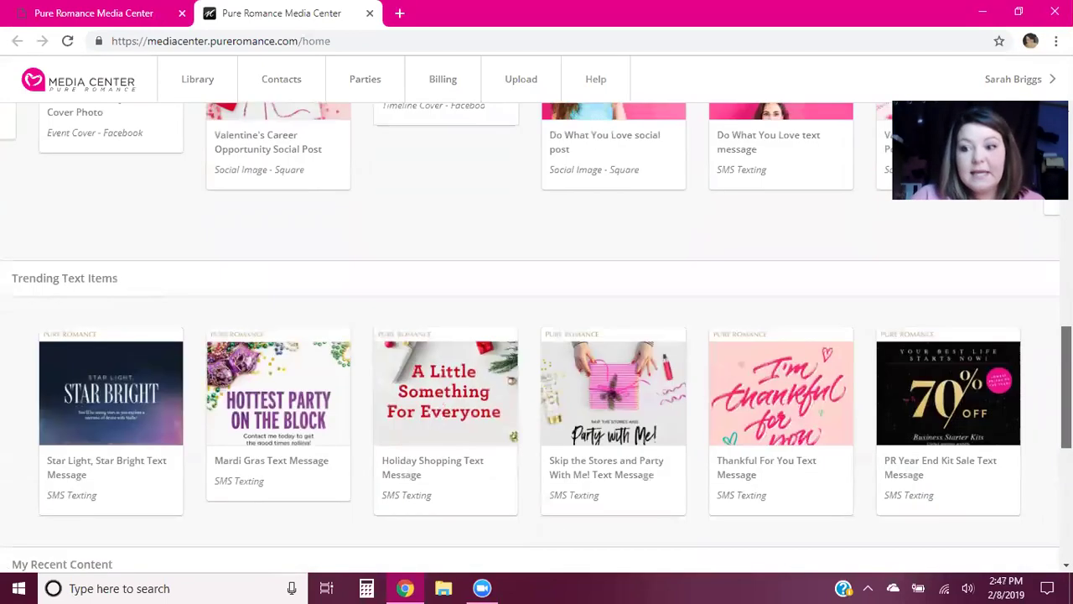
{"action": "scroll", "coordinate": [537, 335], "scroll_direction": "up", "scroll_amount": 3}
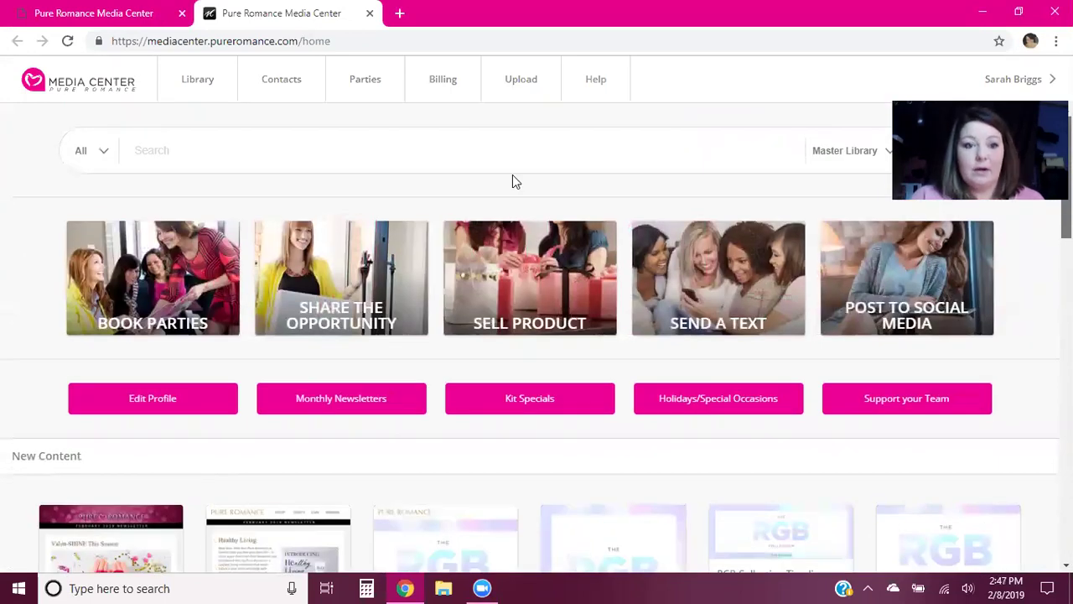
Open the Master Library and browse its Valentine's templates
{"action": "left_click", "coordinate": [191, 87]}
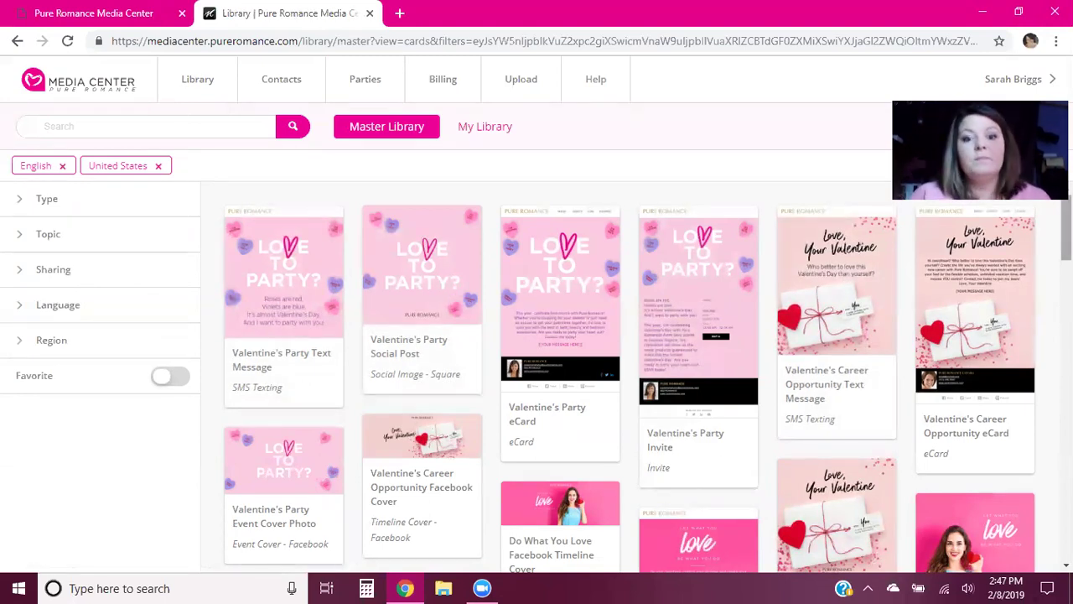
{"action": "scroll", "coordinate": [647, 378], "scroll_direction": "down", "scroll_amount": 1}
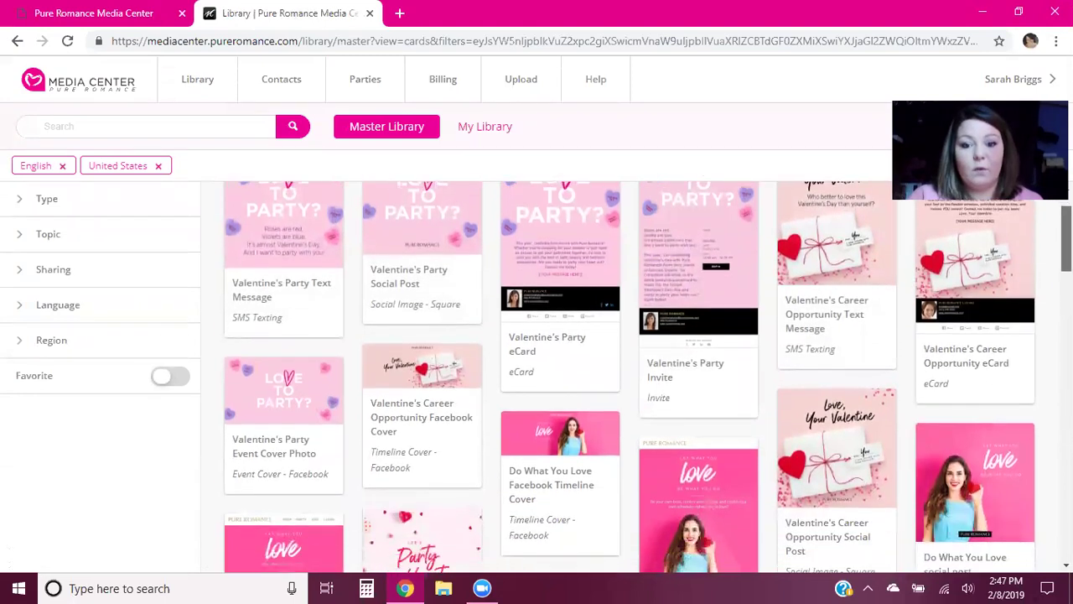
{"action": "scroll", "coordinate": [647, 377], "scroll_direction": "up", "scroll_amount": 1}
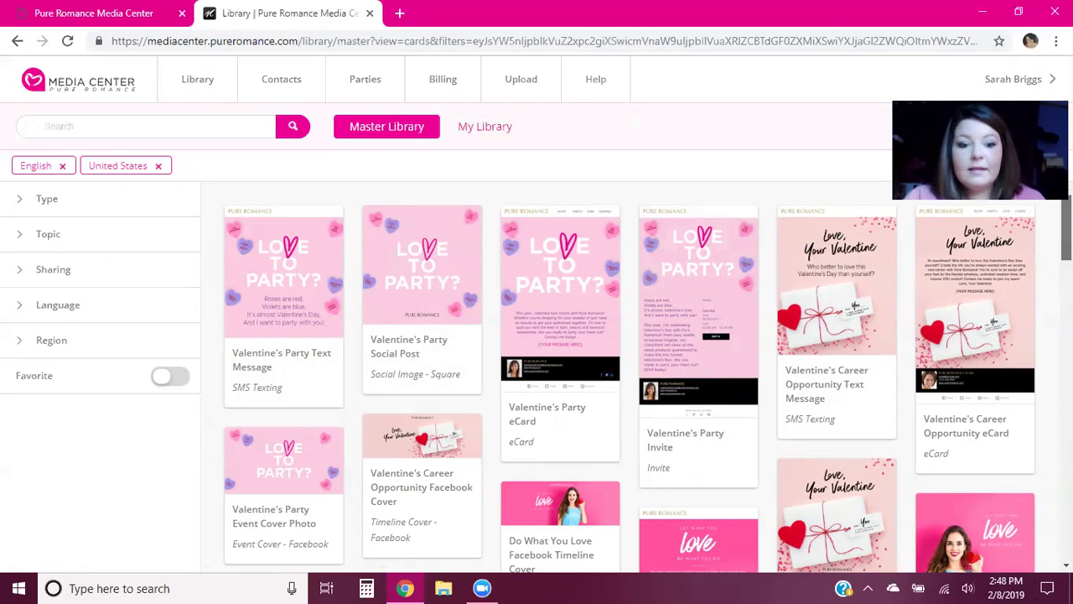
{"action": "scroll", "coordinate": [400, 375], "scroll_direction": "down", "scroll_amount": 2}
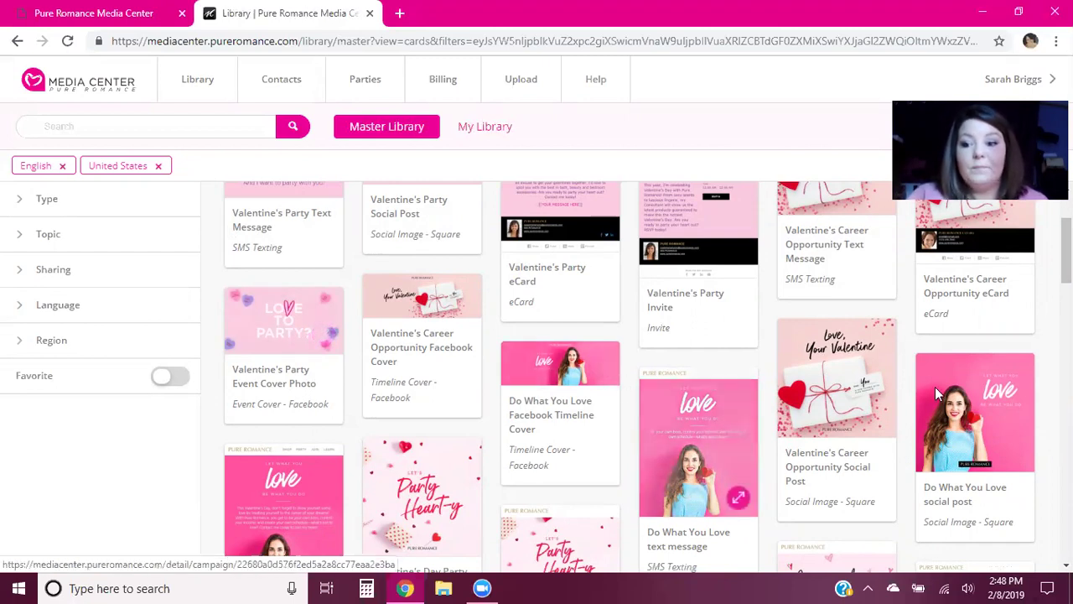
{"action": "scroll", "coordinate": [647, 376], "scroll_direction": "down", "scroll_amount": 3}
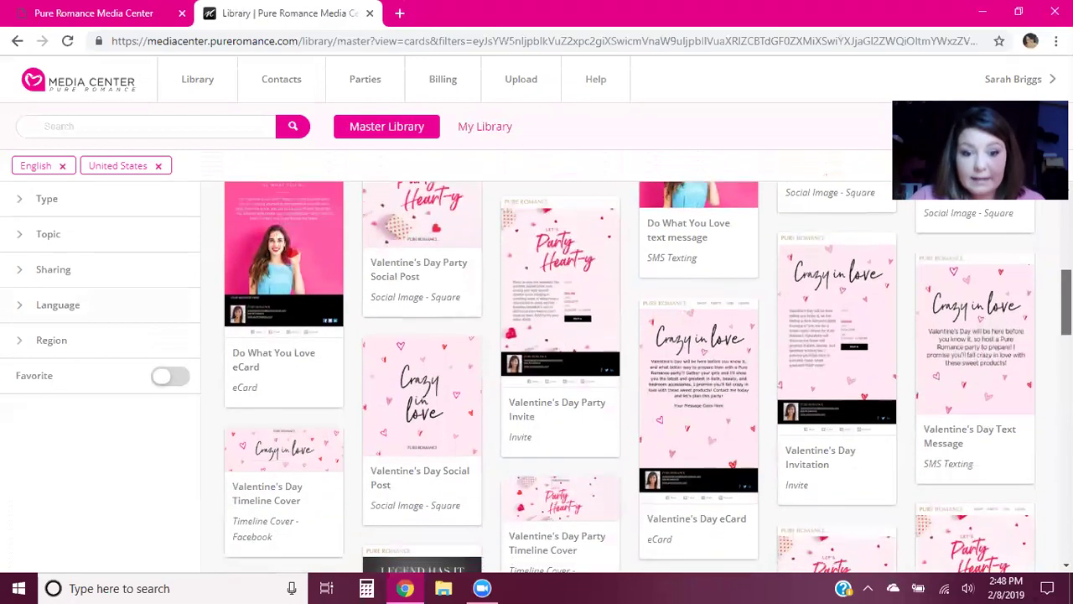
{"action": "scroll", "coordinate": [647, 377], "scroll_direction": "up", "scroll_amount": 3}
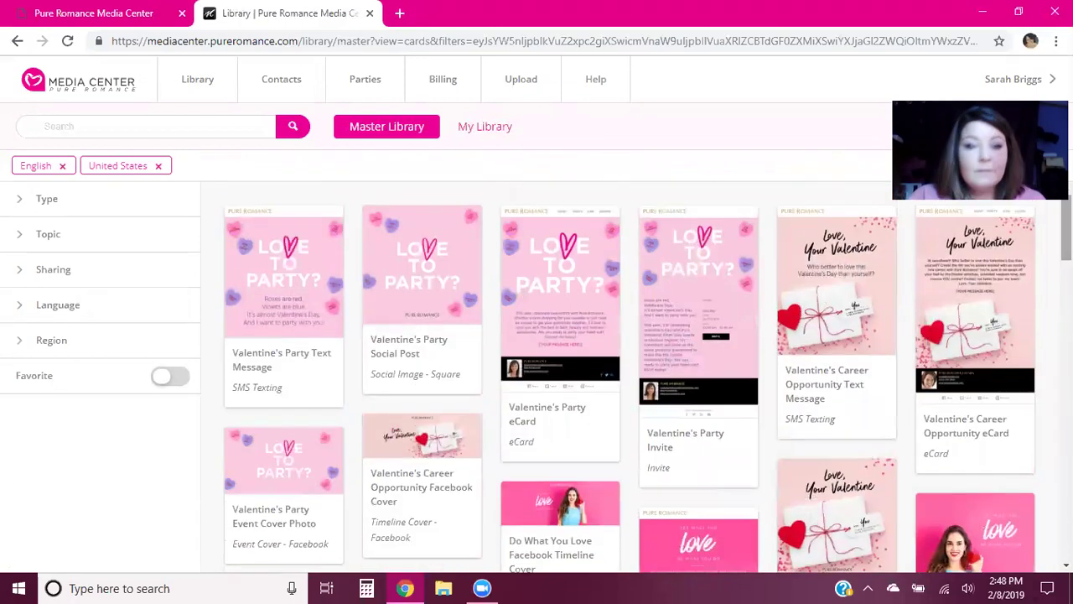
Filter the Master Library by the Texting type and browse the text message templates
{"action": "left_click", "coordinate": [23, 205]}
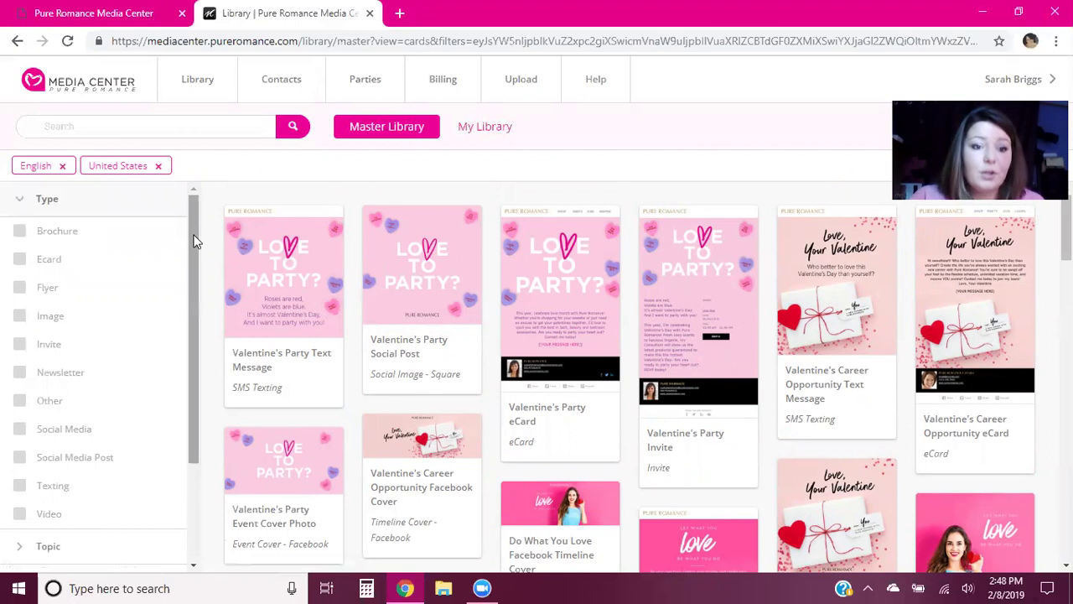
{"action": "left_click_drag", "start_coordinate": [193, 241], "coordinate": [187, 303]}
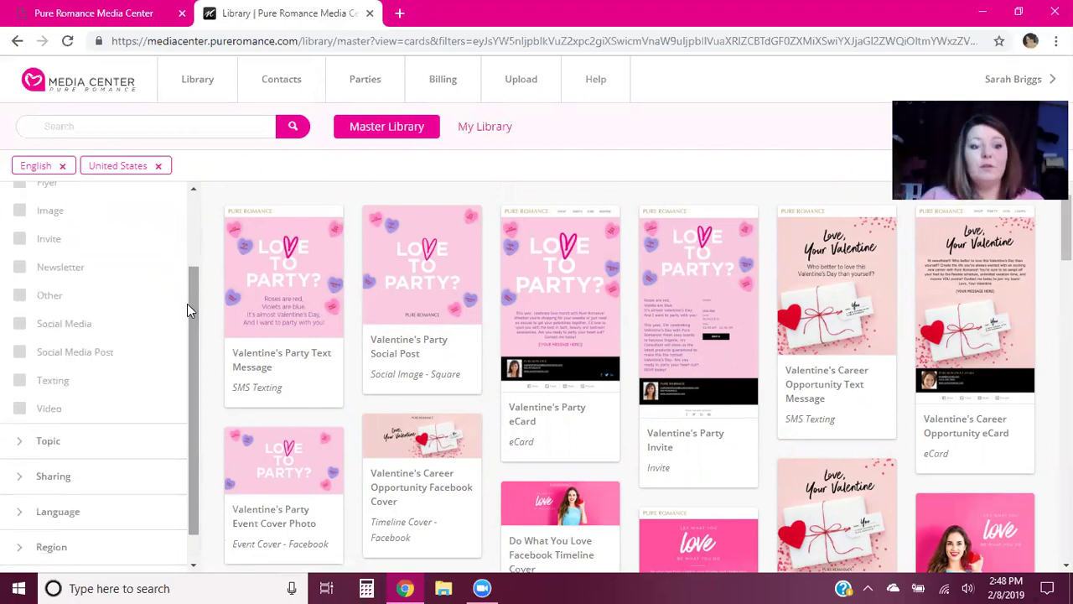
{"action": "left_click", "coordinate": [52, 390]}
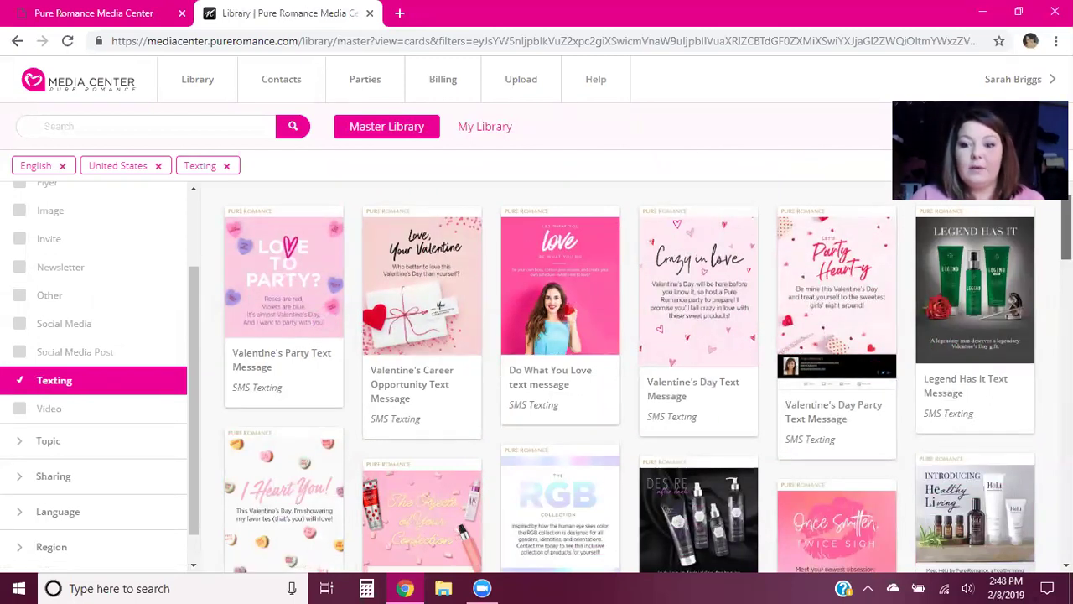
{"action": "scroll", "coordinate": [1065, 252], "scroll_direction": "down", "scroll_amount": 1}
{"action": "scroll", "coordinate": [629, 377], "scroll_direction": "down", "scroll_amount": 20}
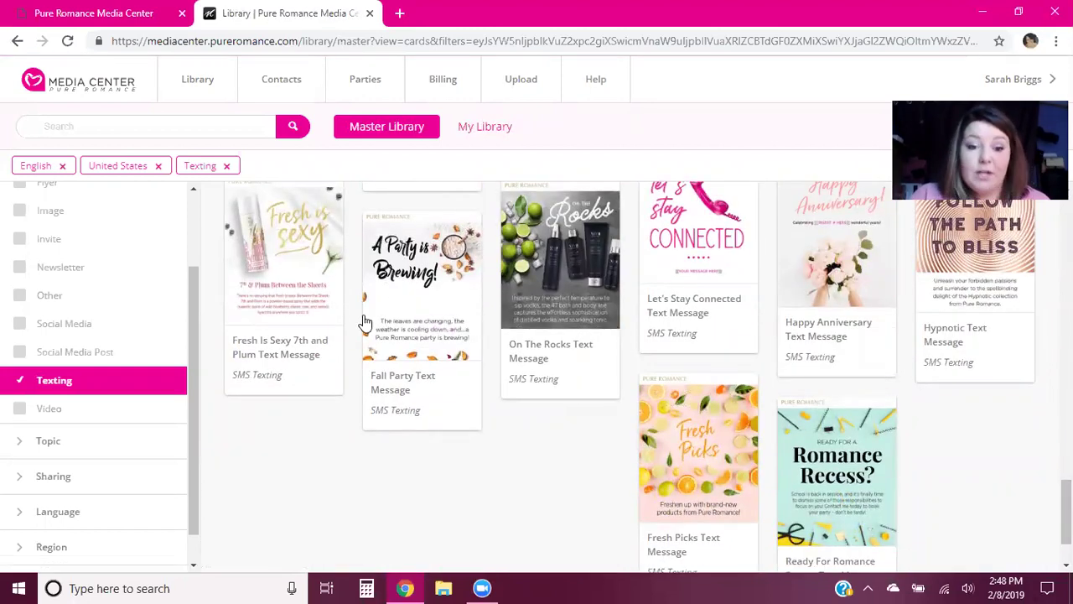
{"action": "mouse_move", "coordinate": [425, 286]}
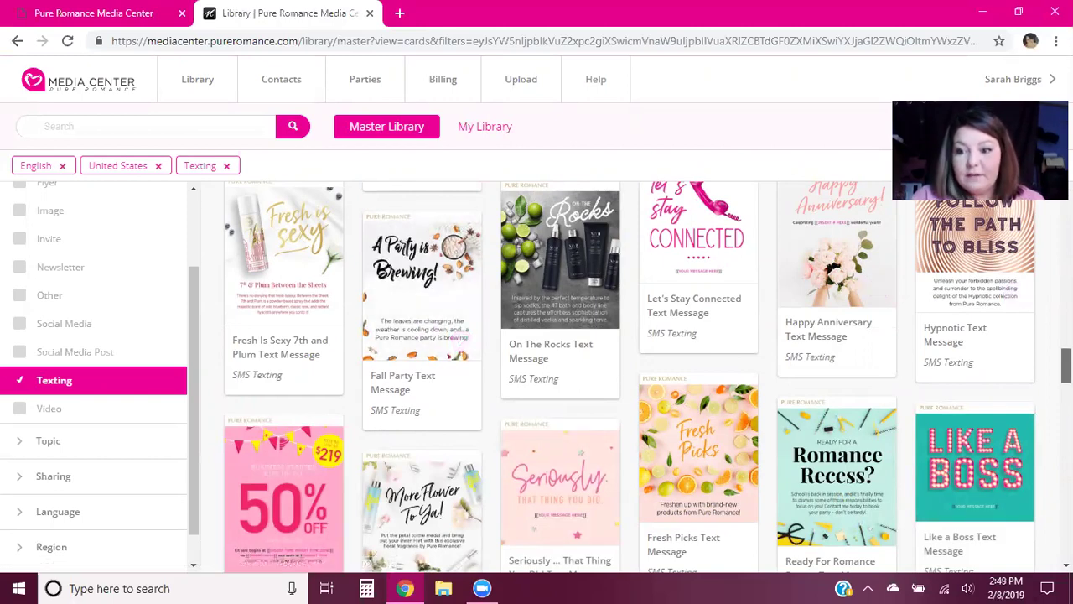
{"action": "mouse_move", "coordinate": [1065, 367]}
{"action": "left_mouse_down"}
{"action": "mouse_move", "coordinate": [1066, 488]}
{"action": "mouse_move", "coordinate": [1066, 336]}
{"action": "mouse_move", "coordinate": [1065, 366]}
{"action": "left_mouse_up"}
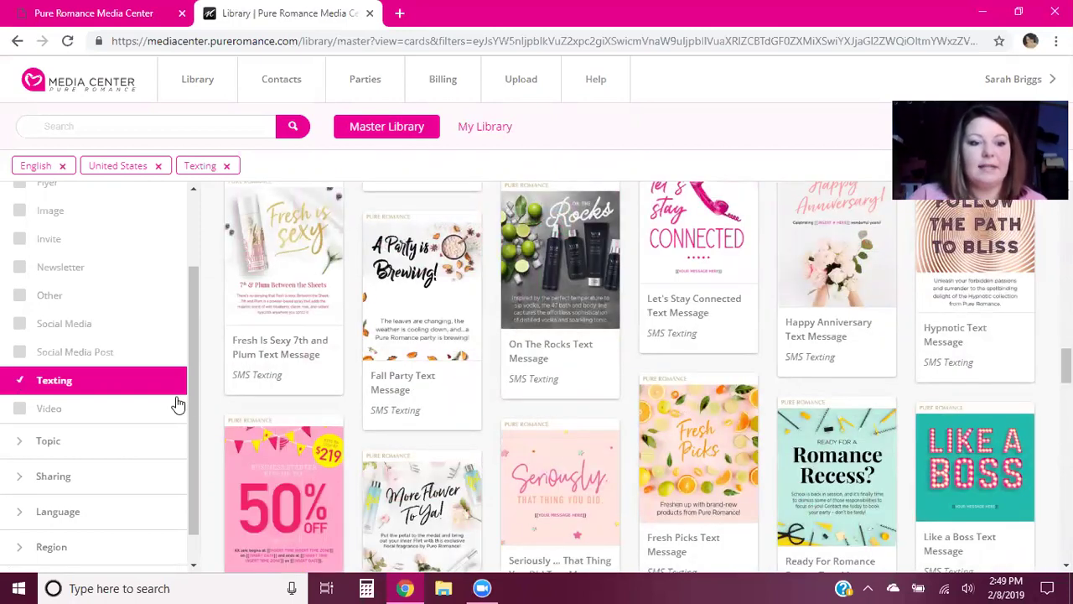
Remove the Texting filter from the Master Library and return to the start of the template list
{"action": "left_click_drag", "start_coordinate": [187, 343], "coordinate": [190, 284]}
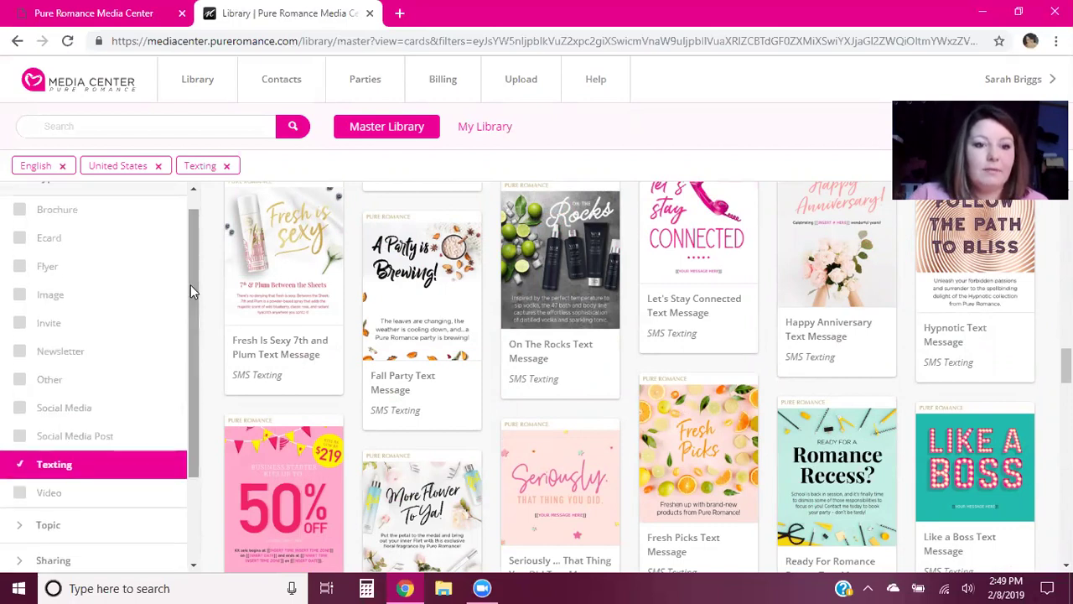
{"action": "left_click", "coordinate": [226, 166]}
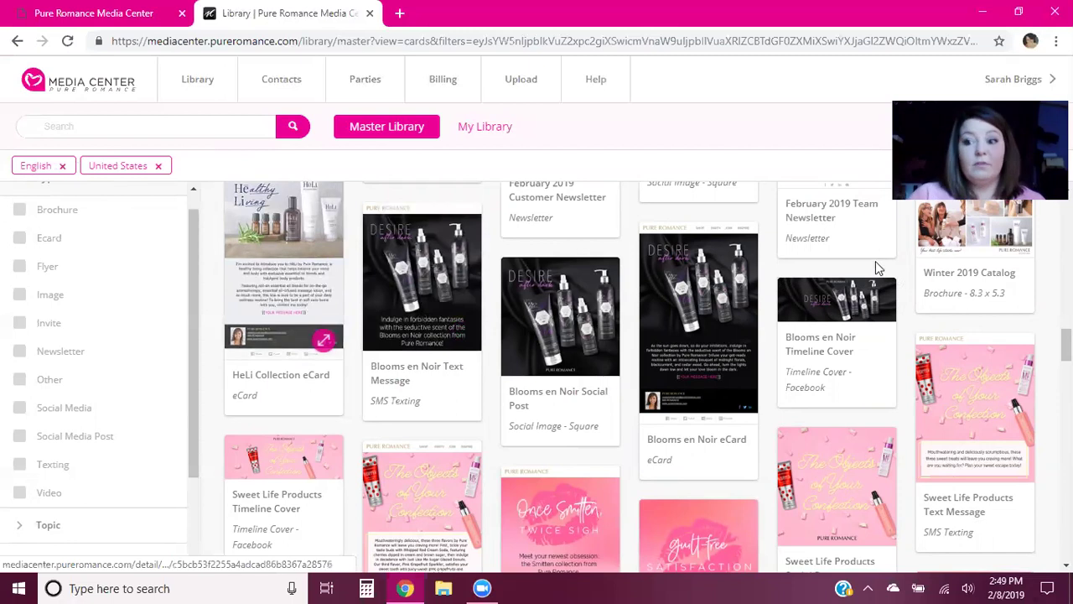
{"action": "scroll", "coordinate": [629, 377], "scroll_direction": "up", "scroll_amount": 5}
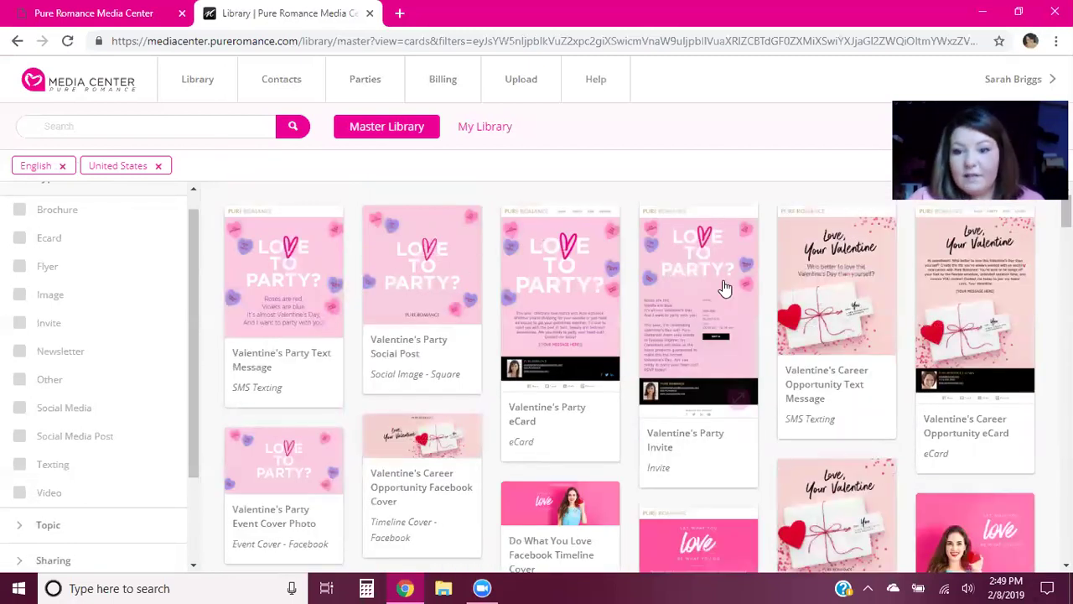
Open the Valentine's Career Opportunity eCard template and start a customizable copy of it titled "2 8 19"
{"action": "left_click", "coordinate": [979, 299]}
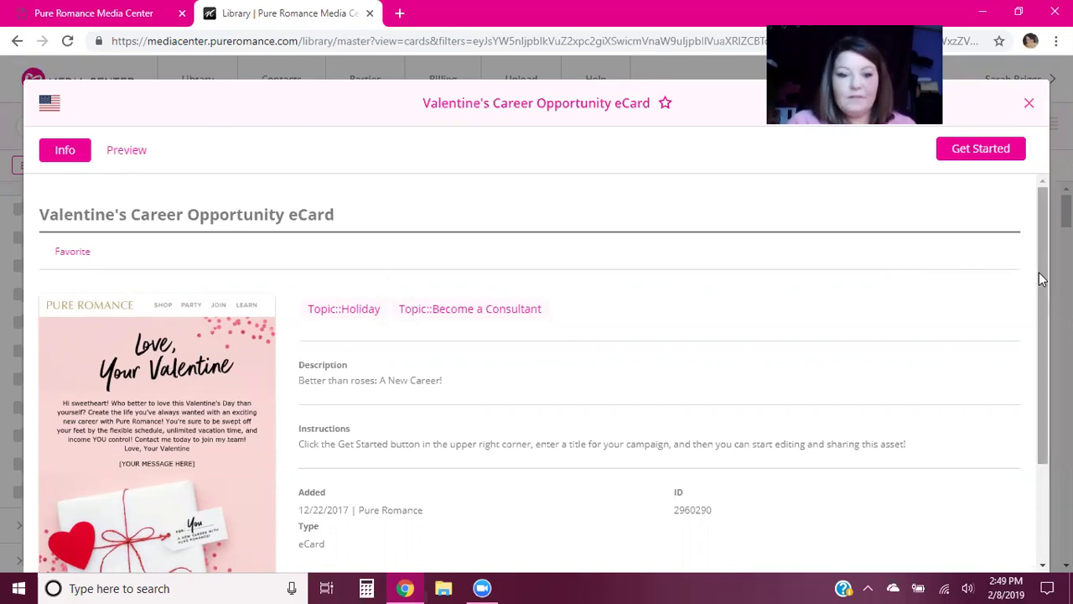
{"action": "left_click_drag", "start_coordinate": [1037, 262], "coordinate": [1043, 333]}
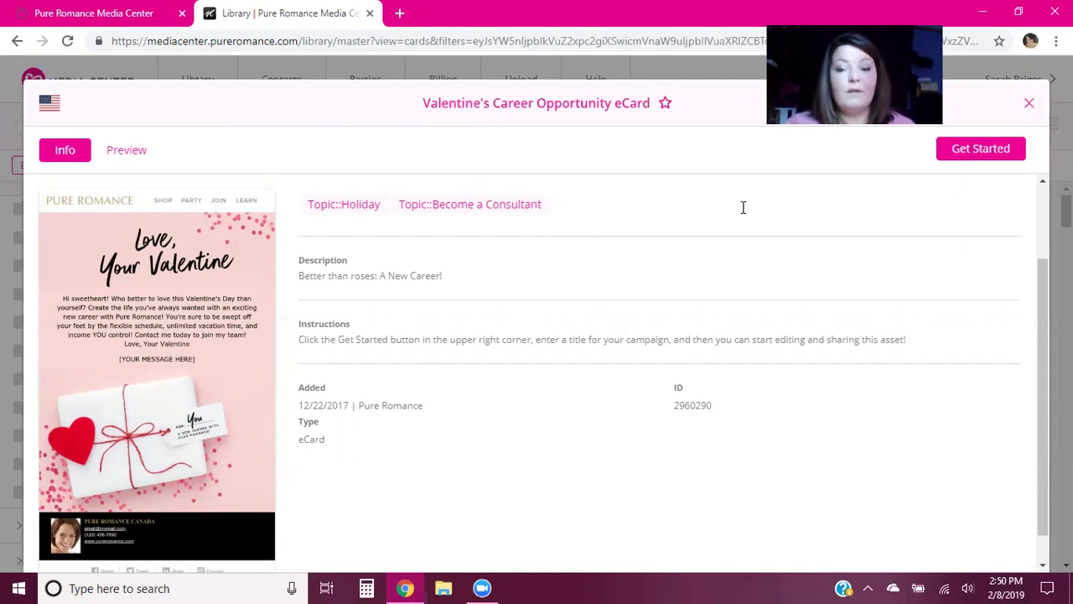
{"action": "left_click", "coordinate": [994, 148]}
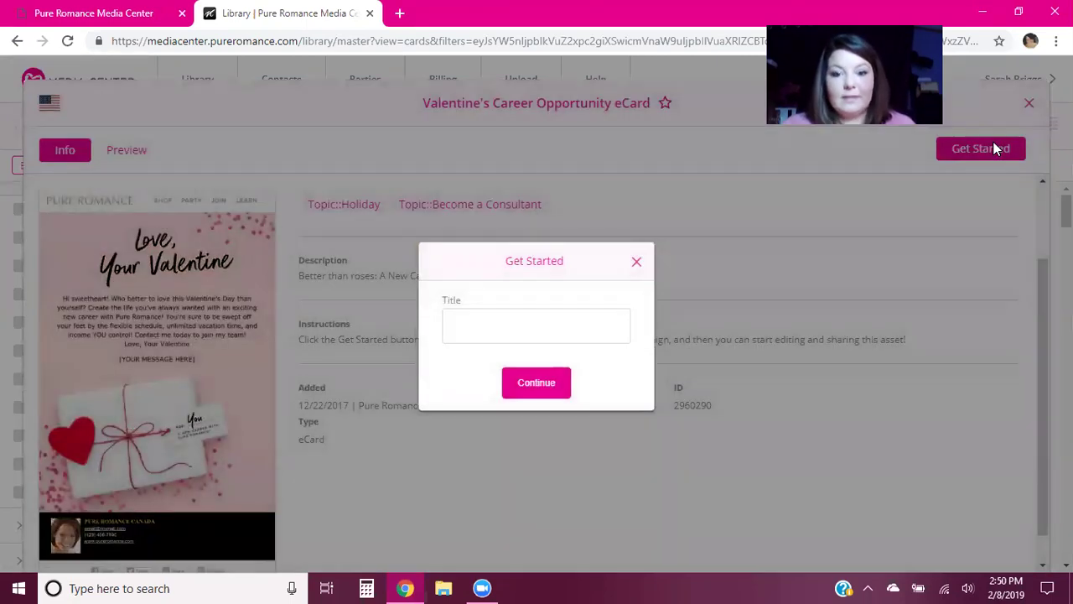
{"action": "left_click", "coordinate": [526, 322]}
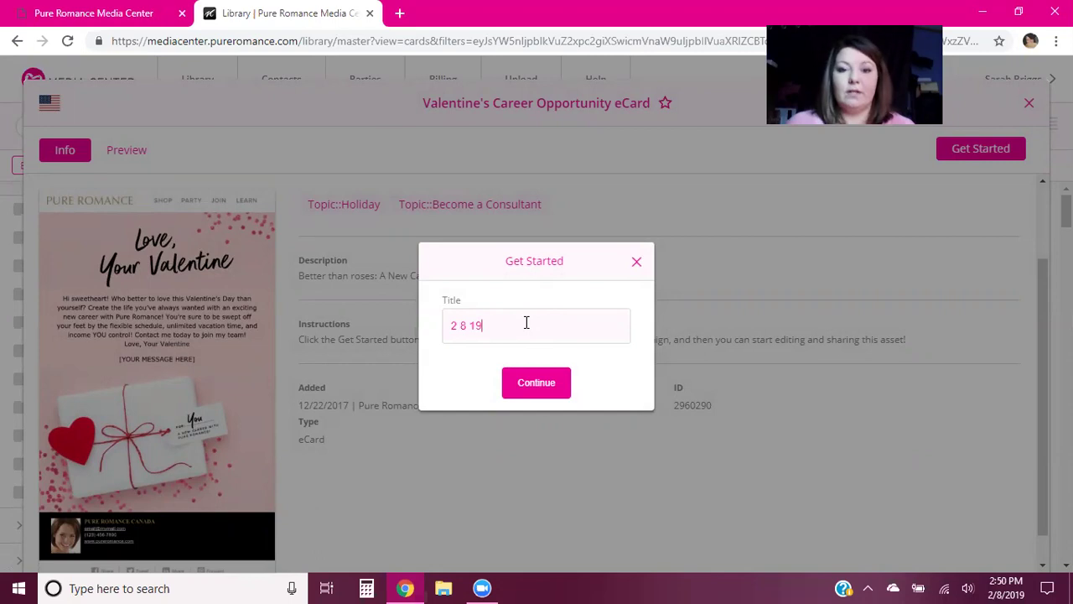
{"action": "left_click", "coordinate": [529, 393]}
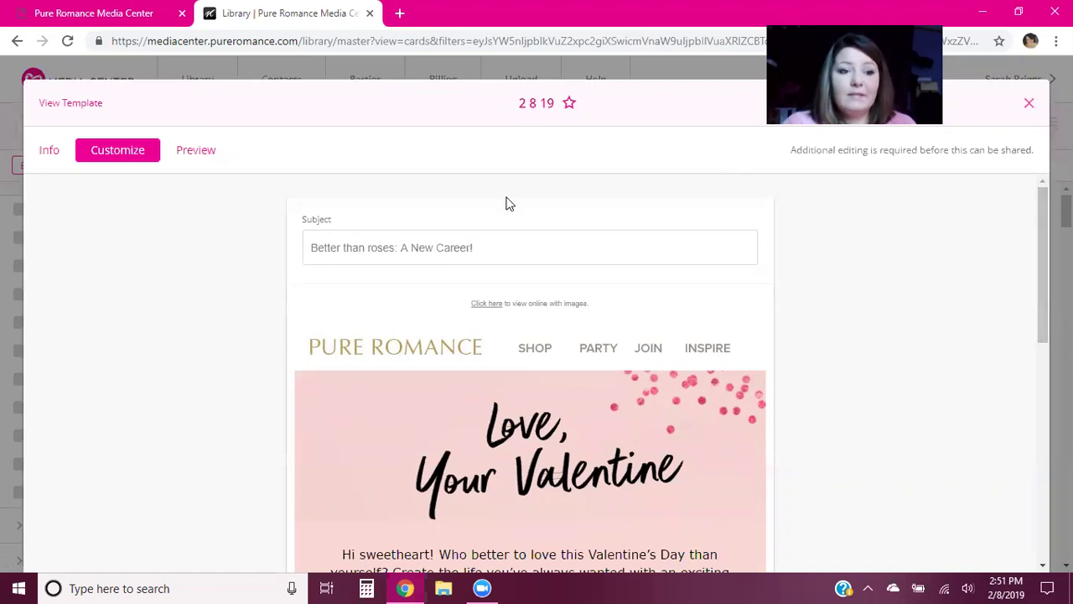
Extend the eCard's subject line so it reads "Better than roses: A New Career with Pure Romance!"
{"action": "left_click", "coordinate": [470, 246]}
{"action": "type", "text": "with"}
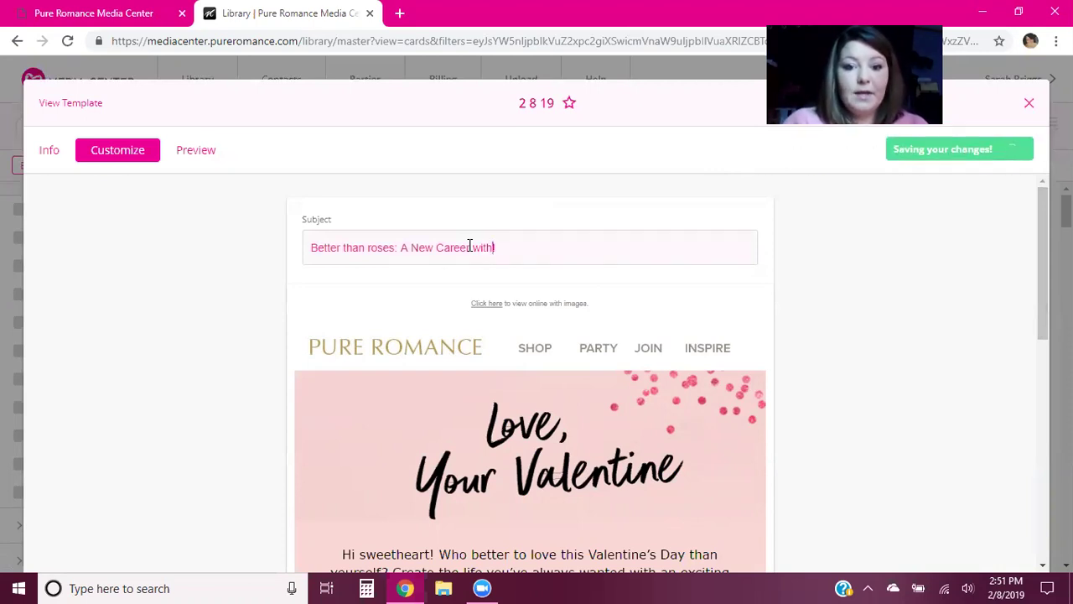
{"action": "type", "text": " Pure ROmance"}
{"action": "key", "text": "BackSpace"}
{"action": "key", "text": "BackSpace"}
{"action": "key", "text": "BackSpace"}
{"action": "key", "text": "BackSpace"}
{"action": "key", "text": "BackSpace"}
{"action": "key", "text": "BackSpace"}
{"action": "type", "text": "om,an"}
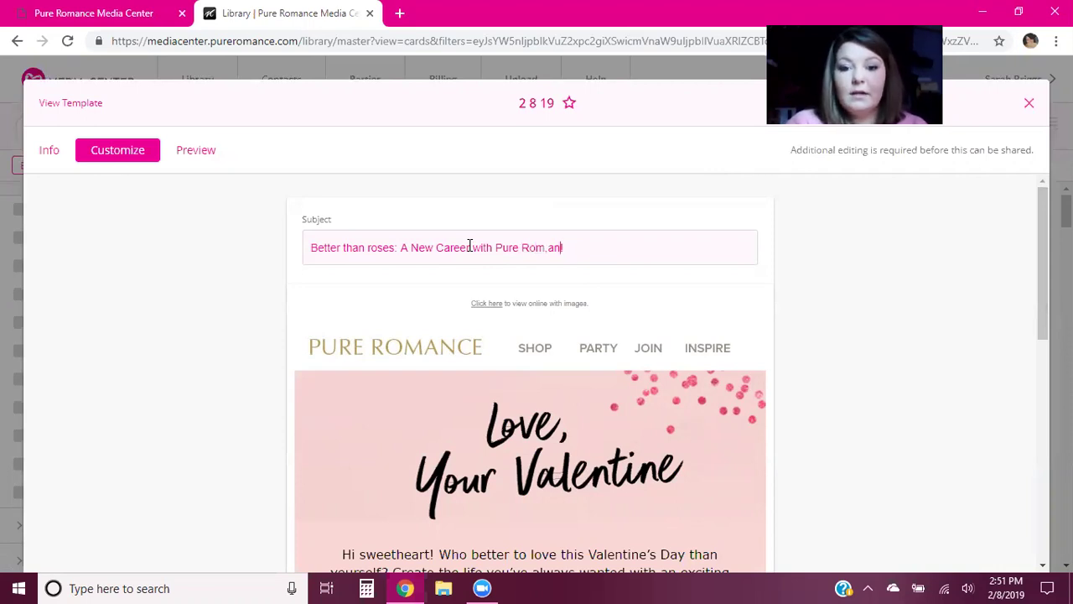
{"action": "key", "text": "BackSpace"}
{"action": "key", "text": "BackSpace"}
{"action": "key", "text": "BackSpace"}
{"action": "type", "text": "ance"}
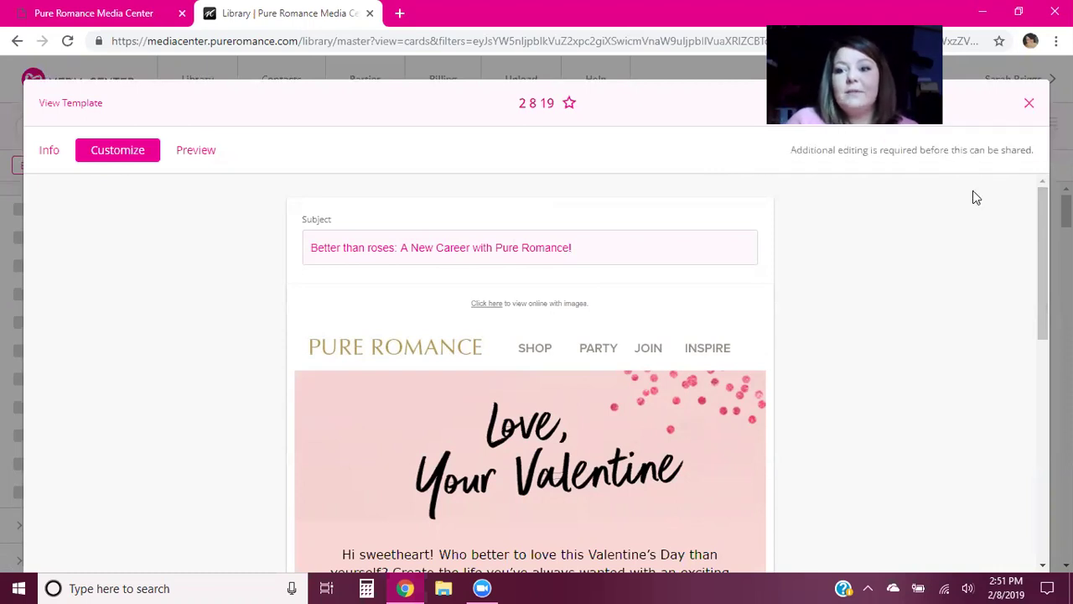
{"action": "type", "text": "!"}
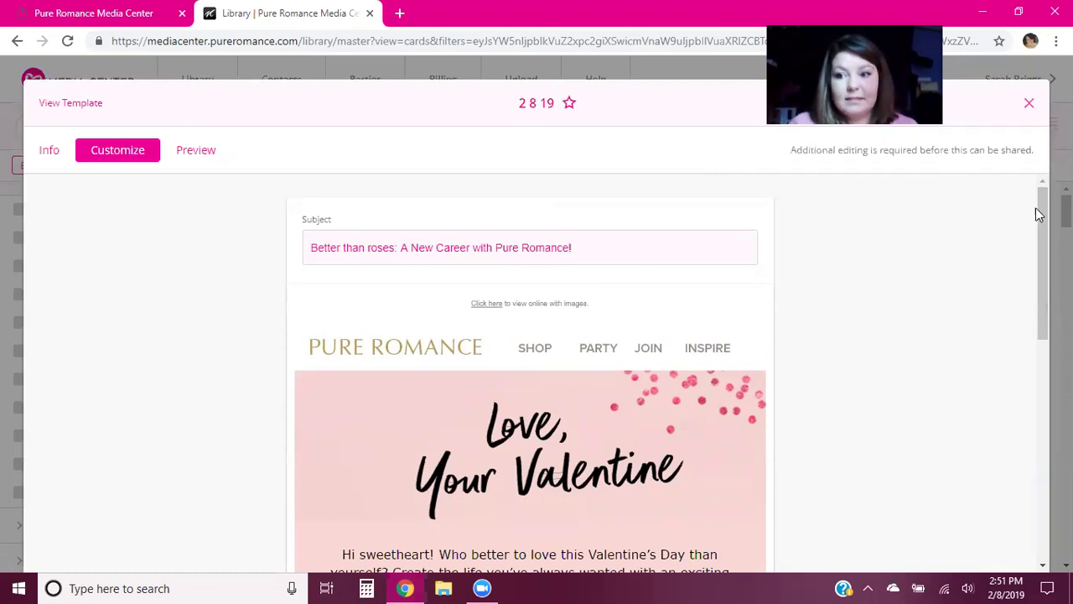
View the eCard's online version in its own browser window and close that window
{"action": "scroll", "coordinate": [1039, 216], "scroll_direction": "down", "scroll_amount": 1}
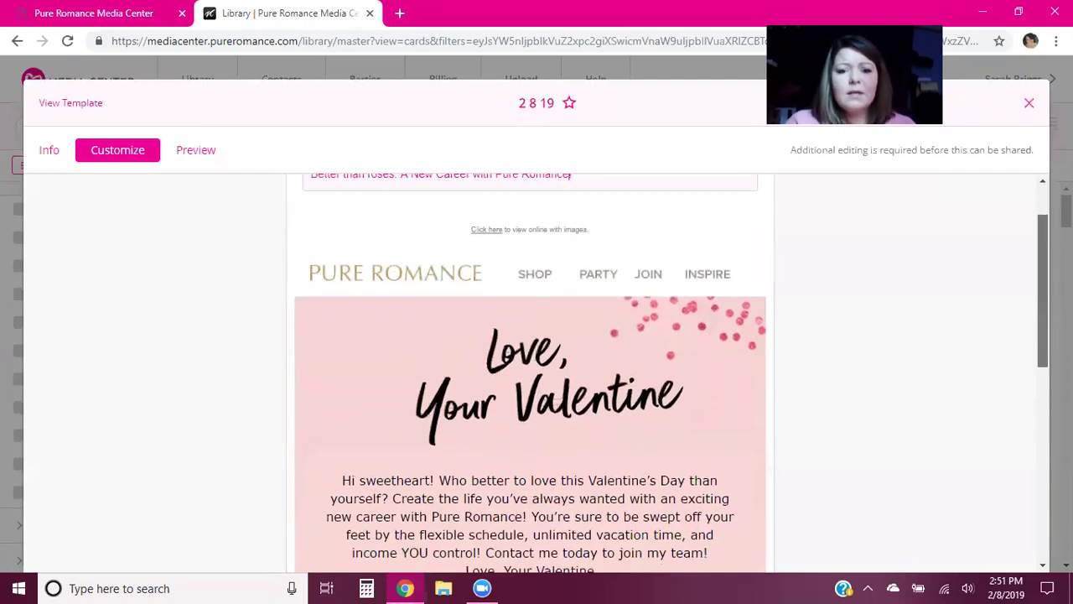
{"action": "scroll", "coordinate": [530, 369], "scroll_direction": "down", "scroll_amount": 1}
{"action": "scroll", "coordinate": [530, 369], "scroll_direction": "up", "scroll_amount": 1}
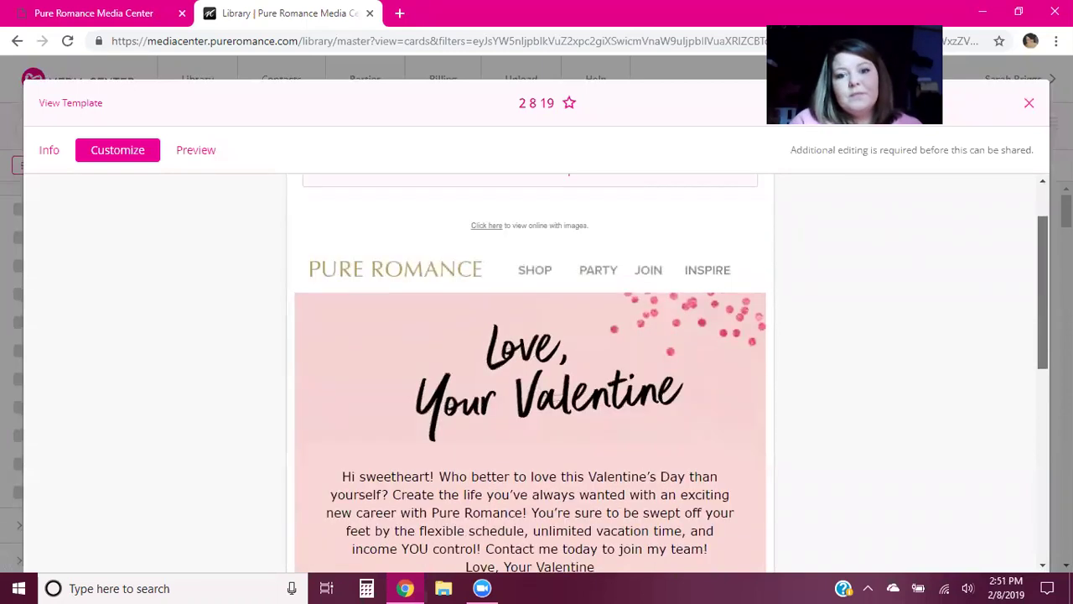
{"action": "left_click", "coordinate": [489, 226]}
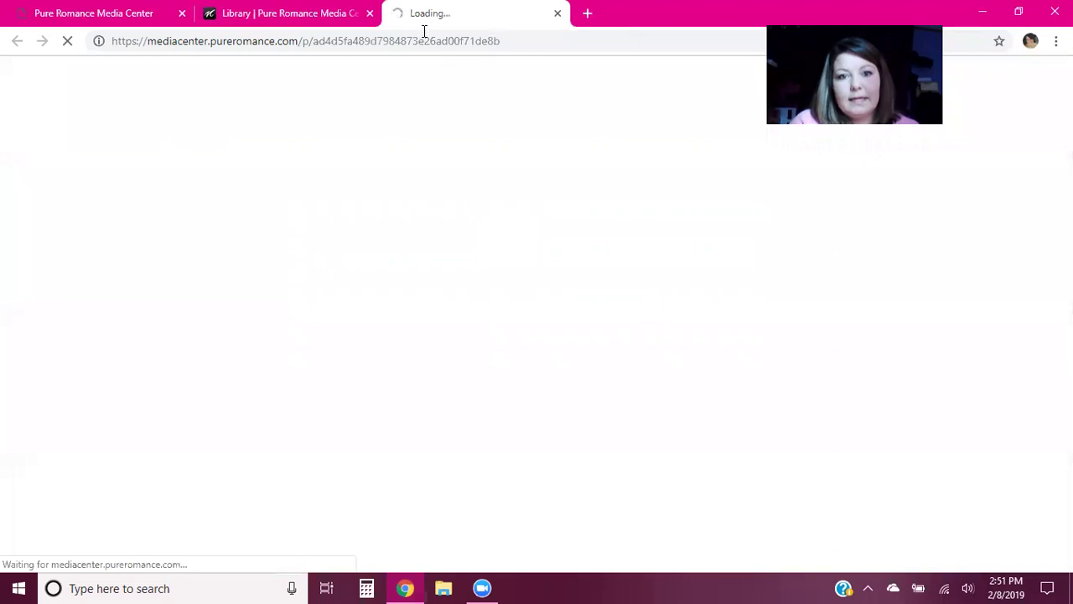
{"action": "left_click_drag", "start_coordinate": [424, 14], "coordinate": [343, 24]}
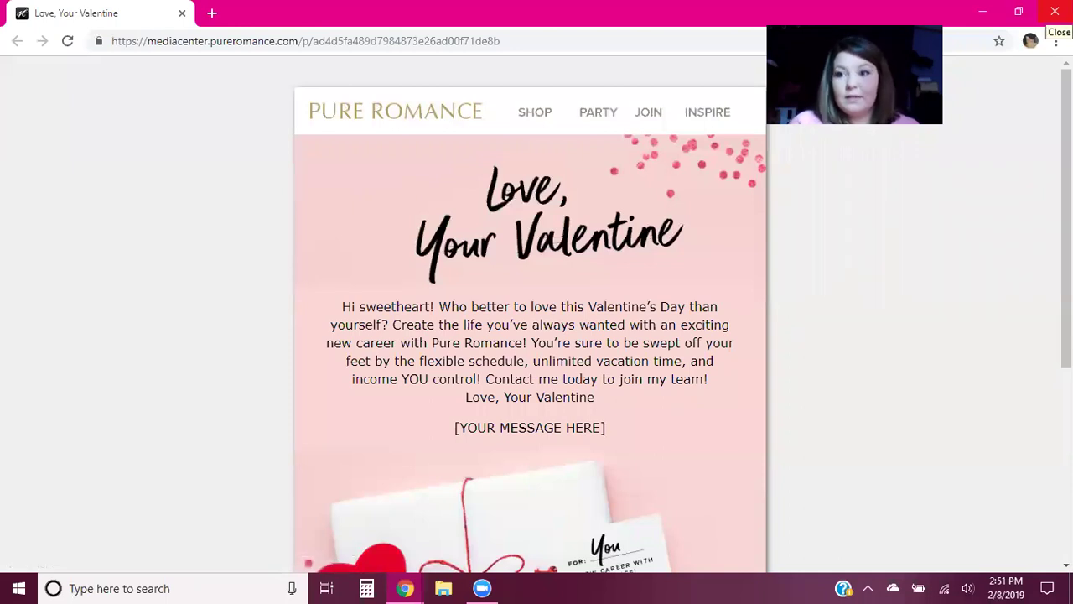
{"action": "left_click", "coordinate": [1054, 11]}
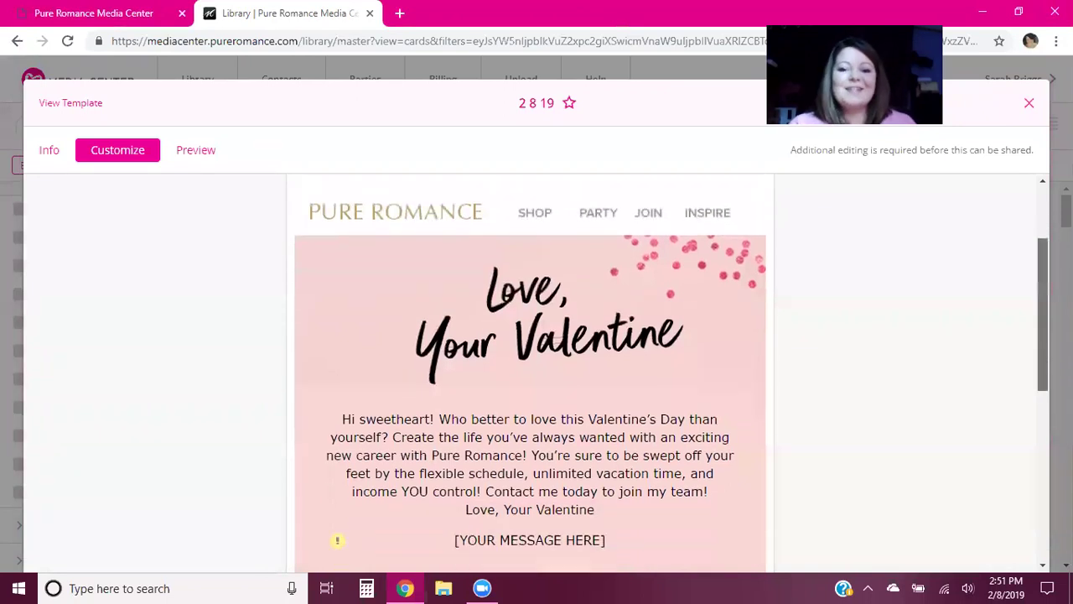
Replace the [YOUR MESSAGE HERE] placeholder with "Join My Team by Feb 10th and get an EXTRA special gift from me!"
{"action": "scroll", "coordinate": [530, 373], "scroll_direction": "down", "scroll_amount": 2}
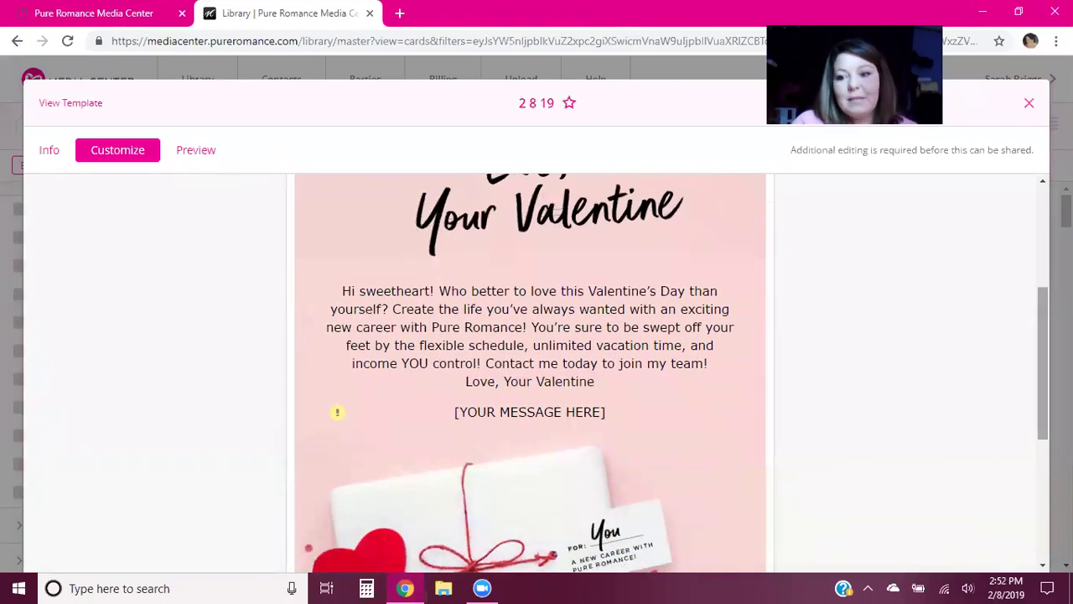
{"action": "scroll", "coordinate": [755, 328], "scroll_direction": "down", "scroll_amount": 1}
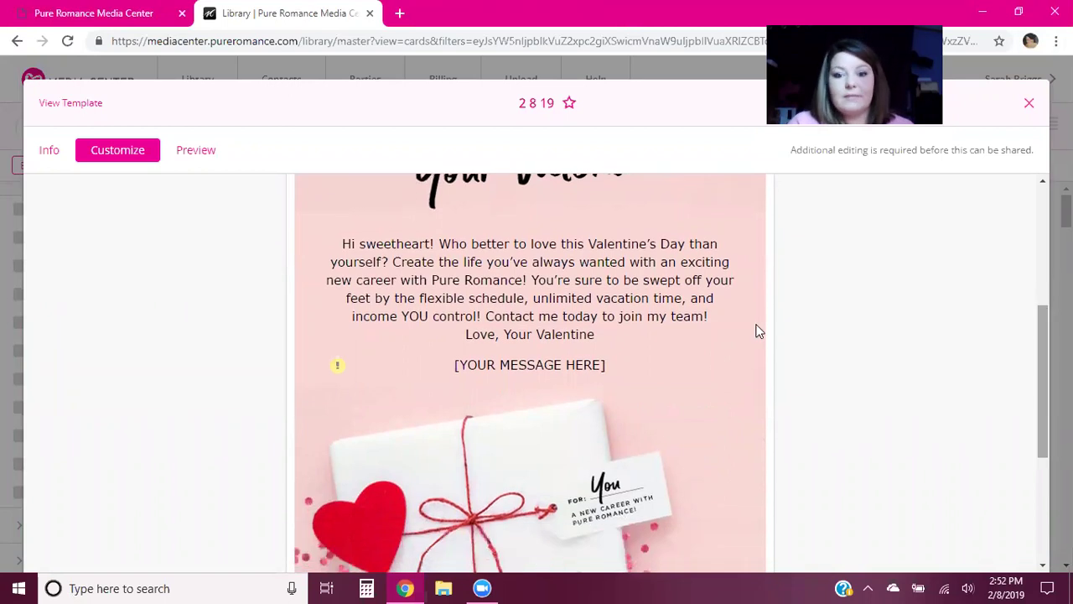
{"action": "left_click", "coordinate": [494, 367]}
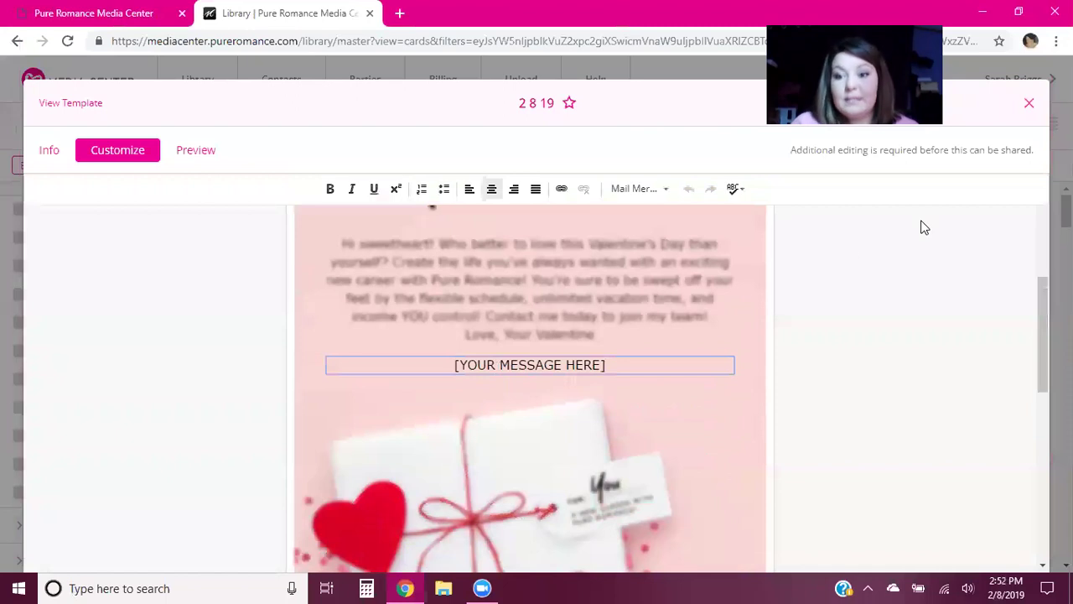
{"action": "left_click_drag", "start_coordinate": [620, 367], "coordinate": [413, 358]}
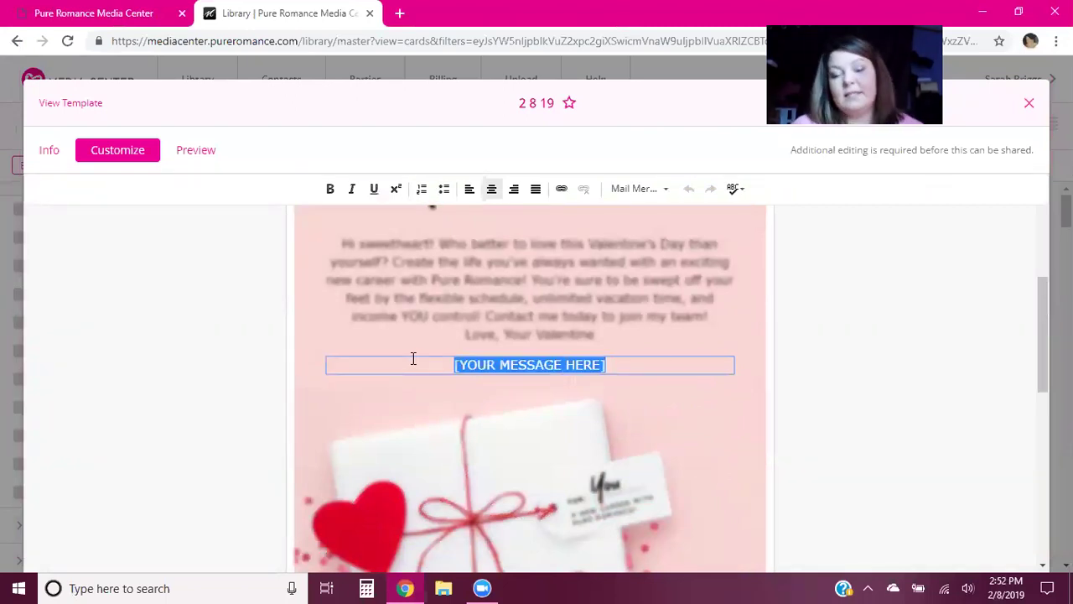
{"action": "type", "text": "J"}
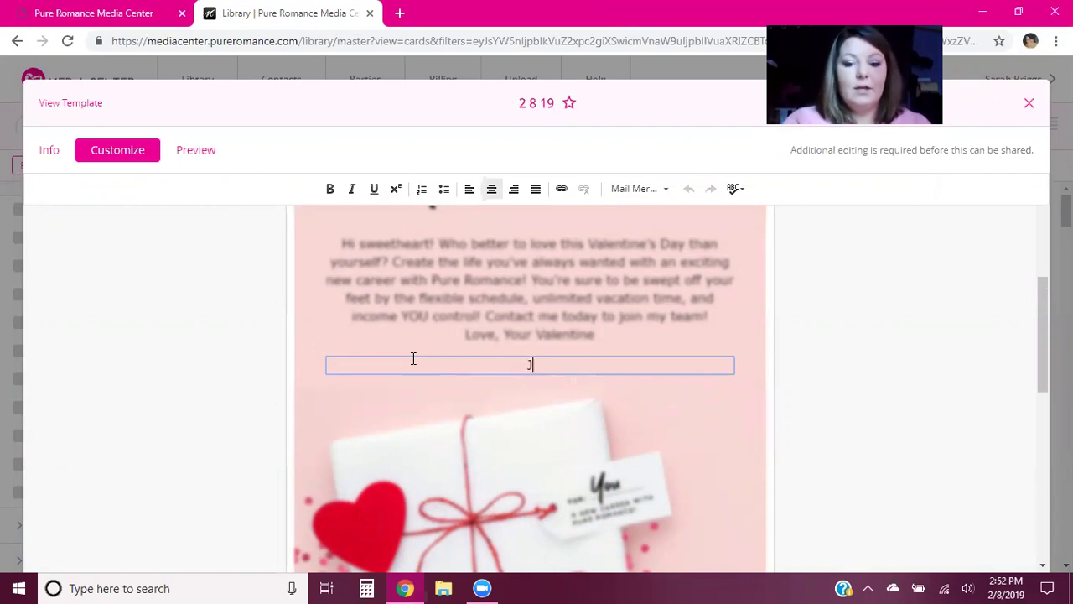
{"action": "type", "text": "oin My Tea"}
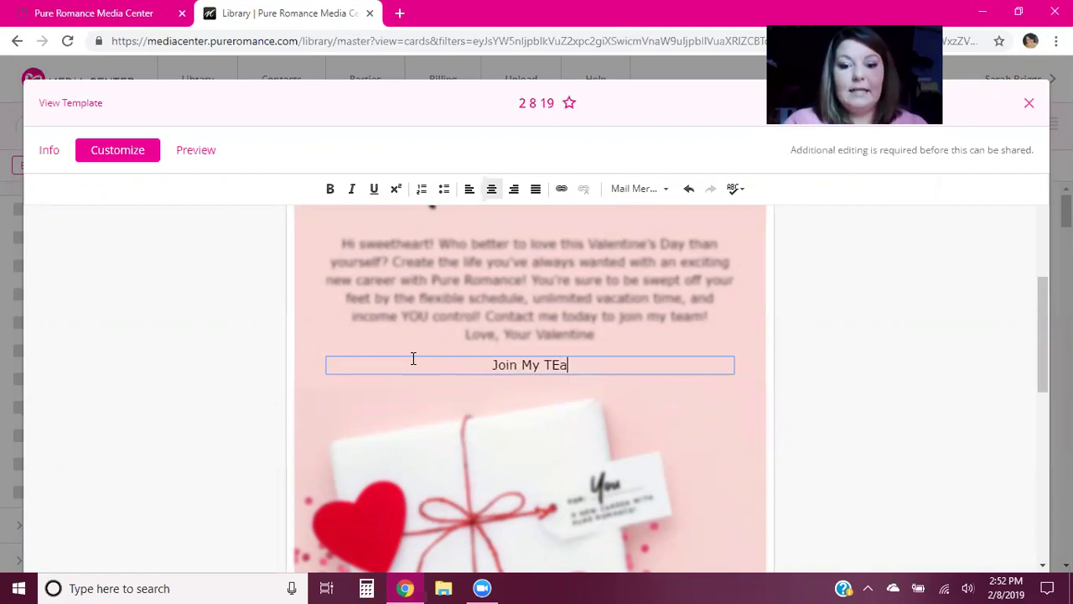
{"action": "key", "text": "BackSpace"}
{"action": "type", "text": "am by "}
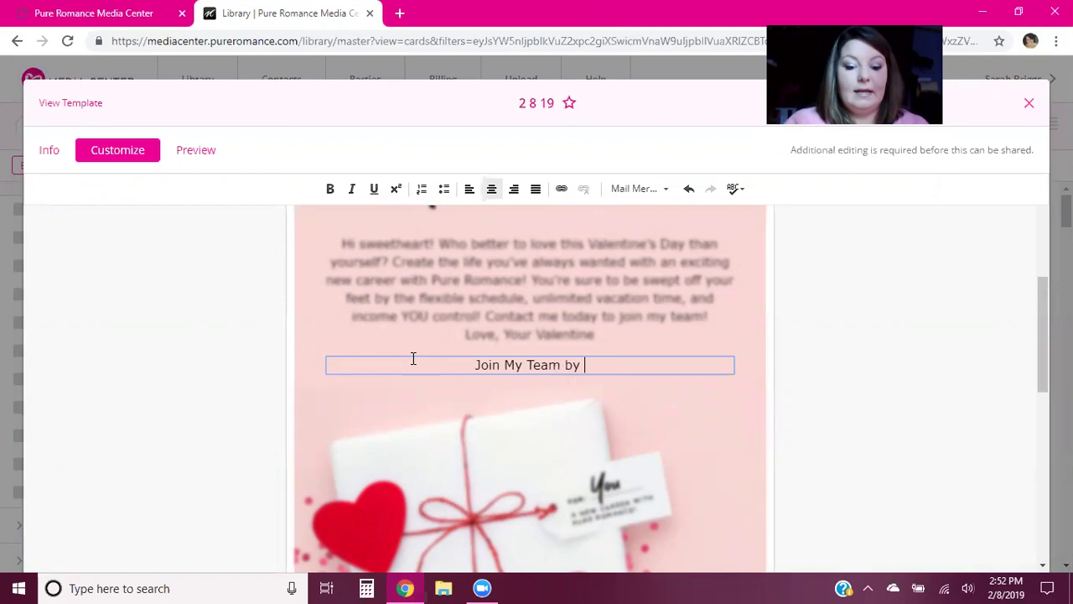
{"action": "type", "text": "Feb 10th a"}
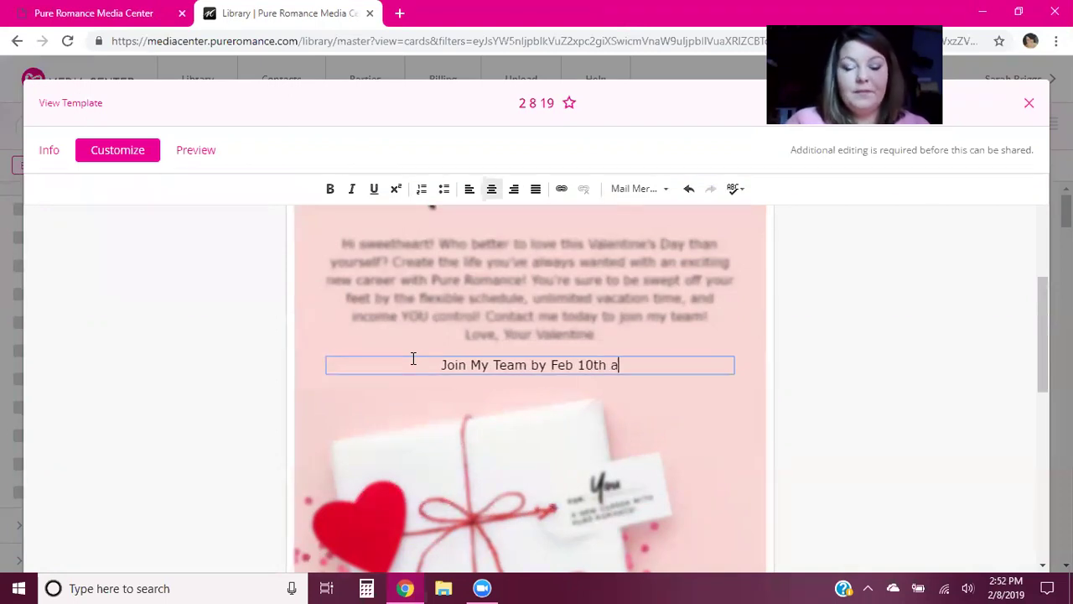
{"action": "type", "text": "nd get an EXTRA "}
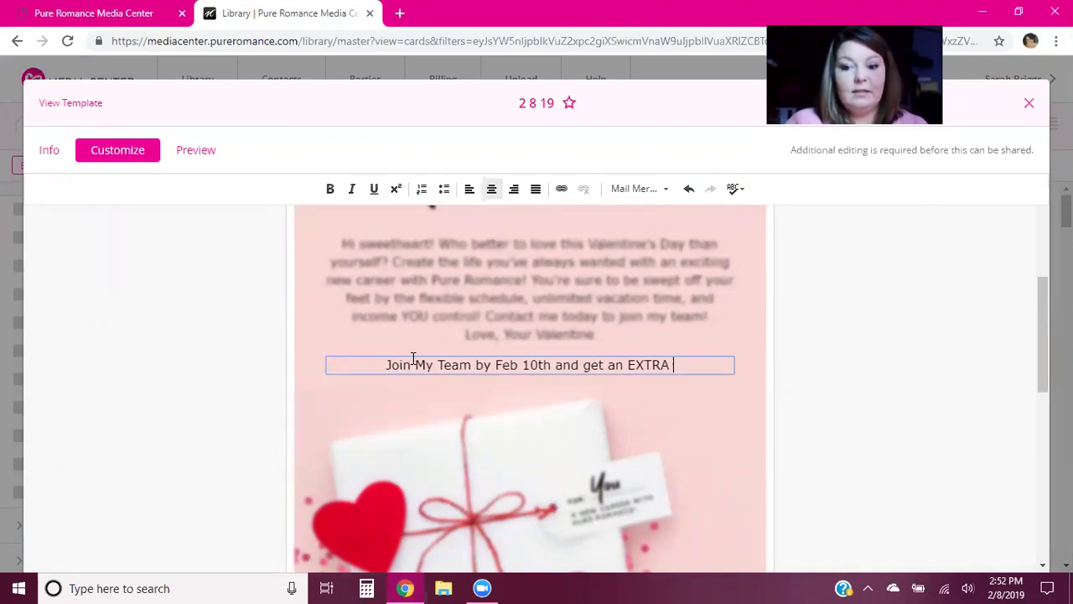
{"action": "type", "text": "special gift from me!"}
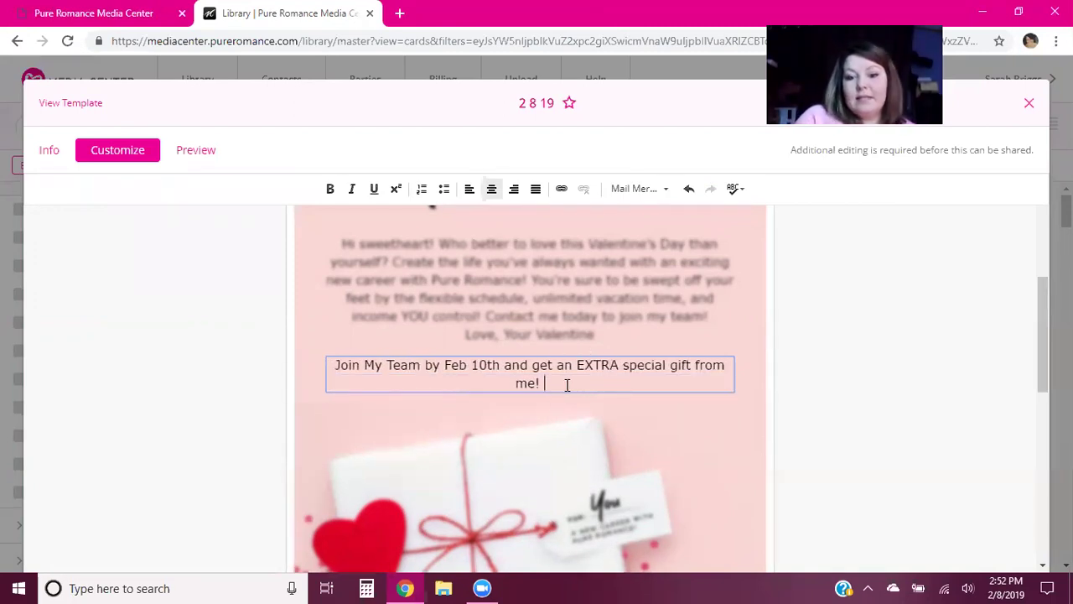
Make the whole custom message bold and italic, keep it centered, and finish editing the text block
{"action": "left_click_drag", "start_coordinate": [567, 383], "coordinate": [325, 337]}
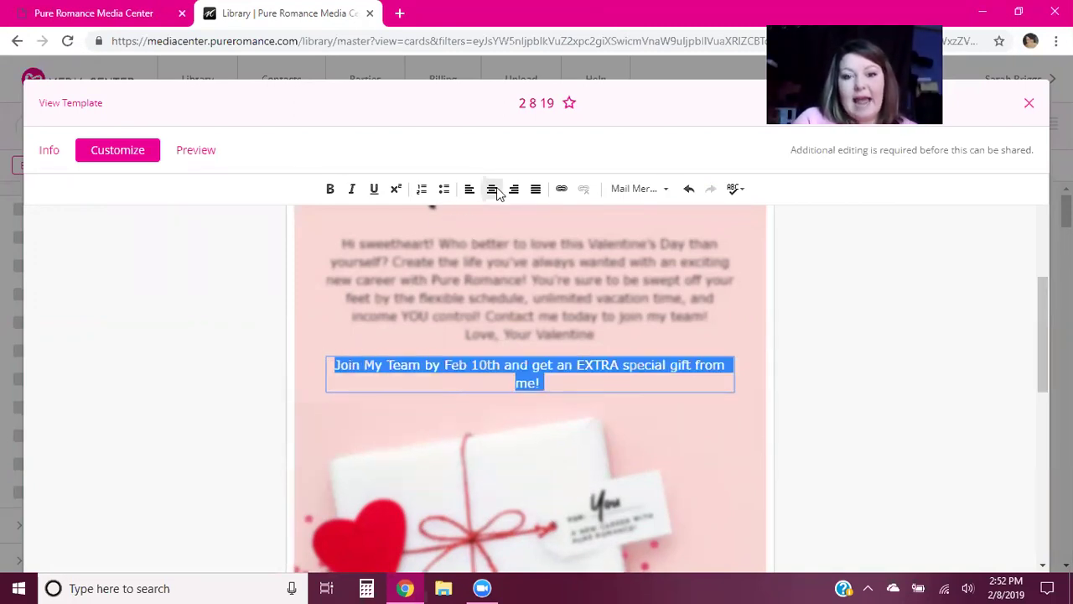
{"action": "left_click", "coordinate": [337, 187]}
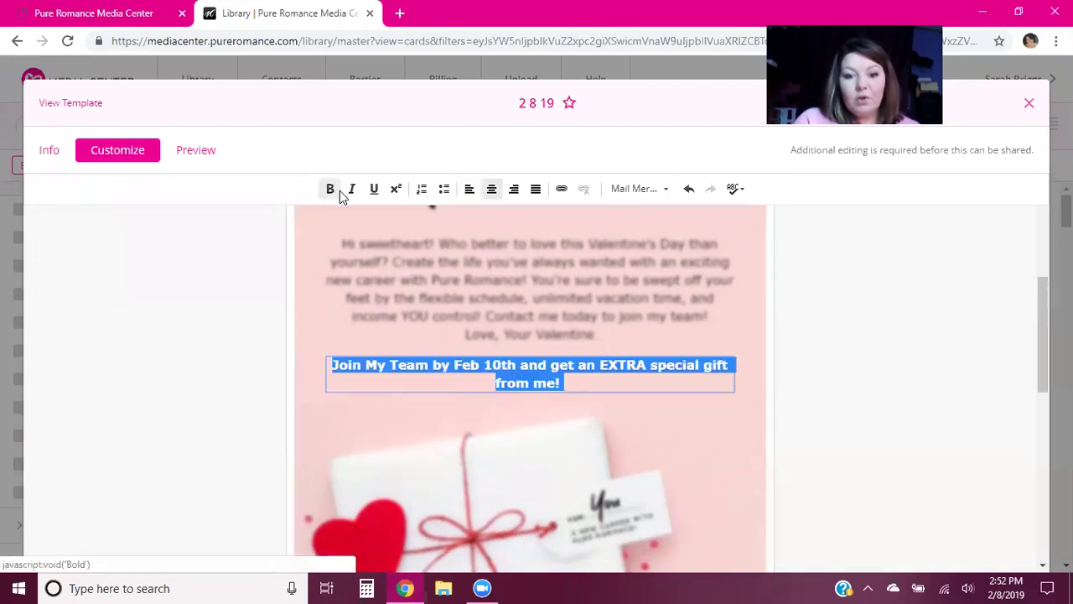
{"action": "left_click", "coordinate": [351, 192]}
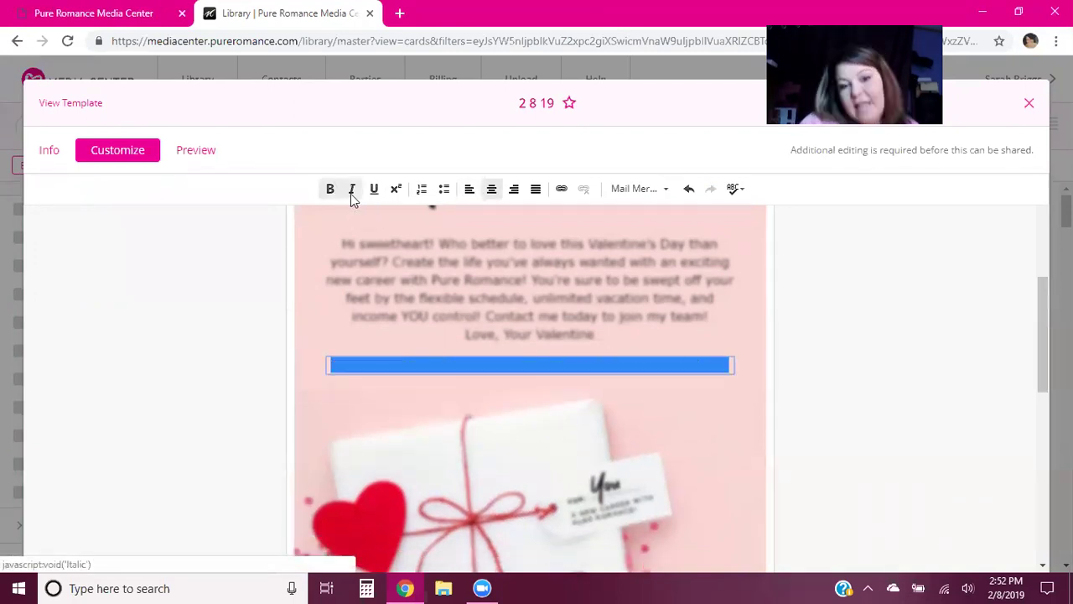
{"action": "left_click", "coordinate": [488, 193]}
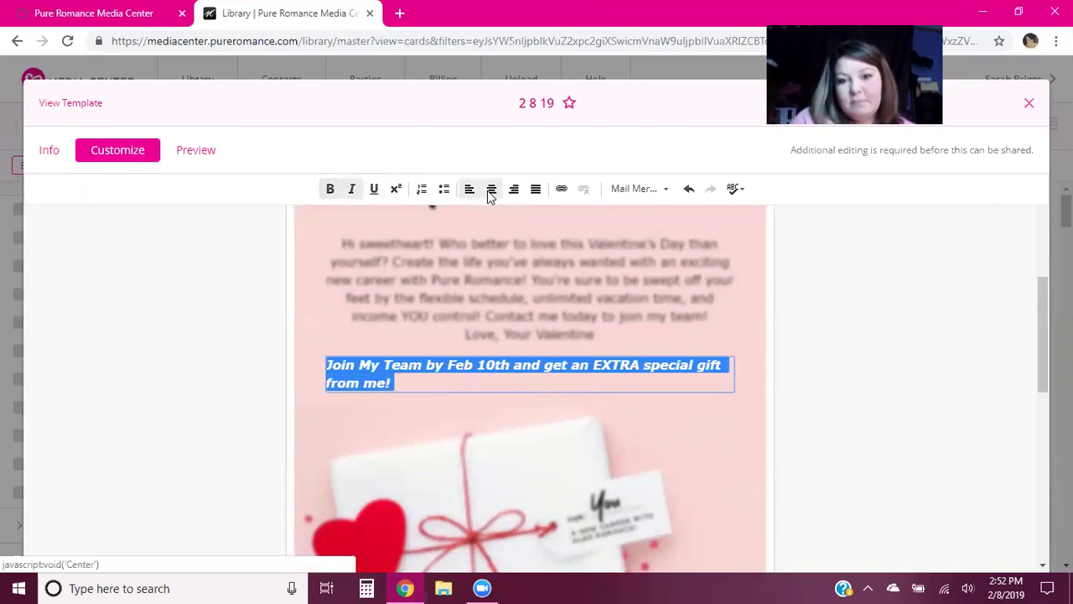
{"action": "left_click", "coordinate": [490, 193]}
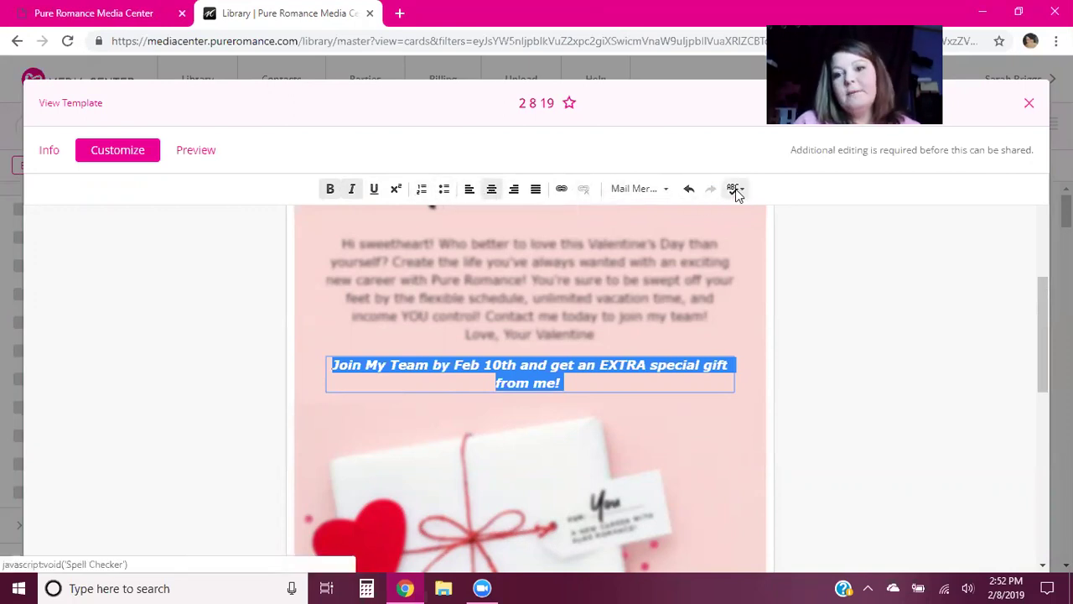
{"action": "left_click", "coordinate": [761, 305]}
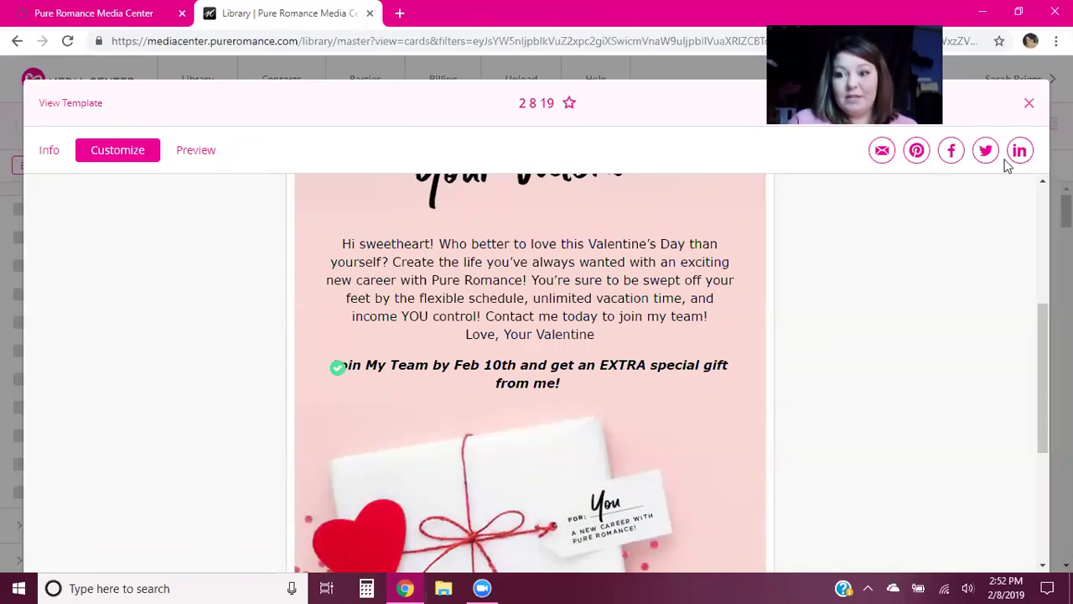
Review the eCard down to its contact footer, open its email sharing setup, and look at the Advanced Contact Search without adding anyone
{"action": "scroll", "coordinate": [383, 349], "scroll_direction": "down", "scroll_amount": 1}
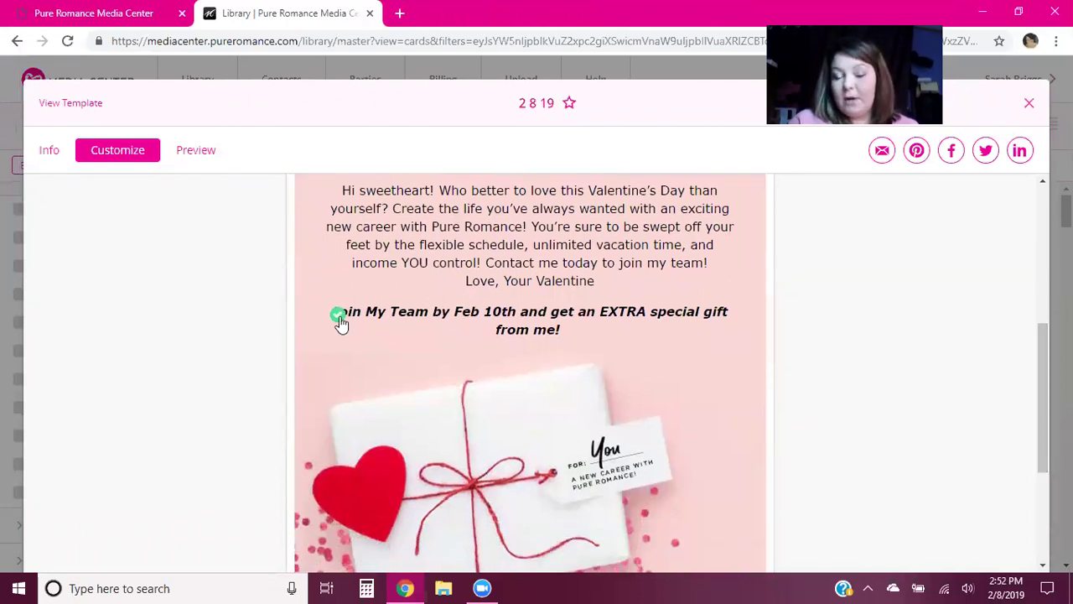
{"action": "left_click_drag", "start_coordinate": [1039, 323], "coordinate": [1044, 455]}
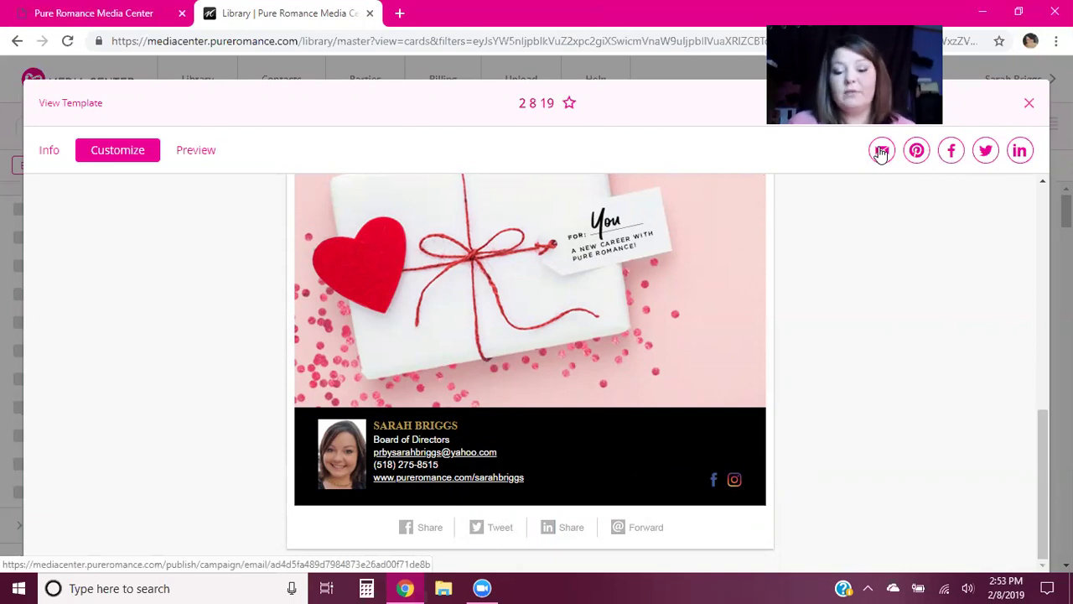
{"action": "left_click", "coordinate": [881, 151]}
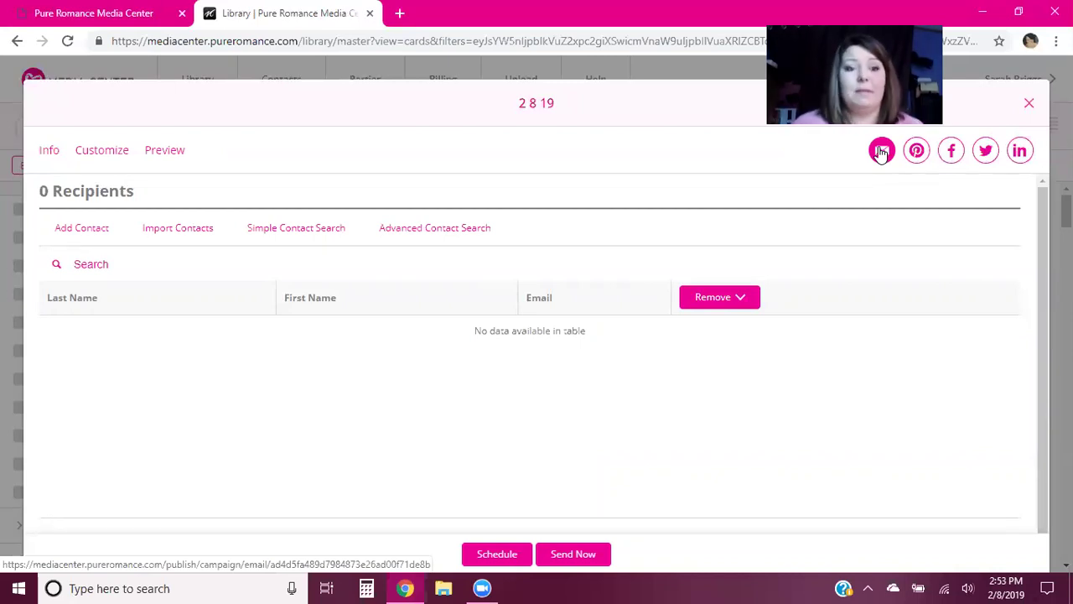
{"action": "left_click", "coordinate": [417, 233]}
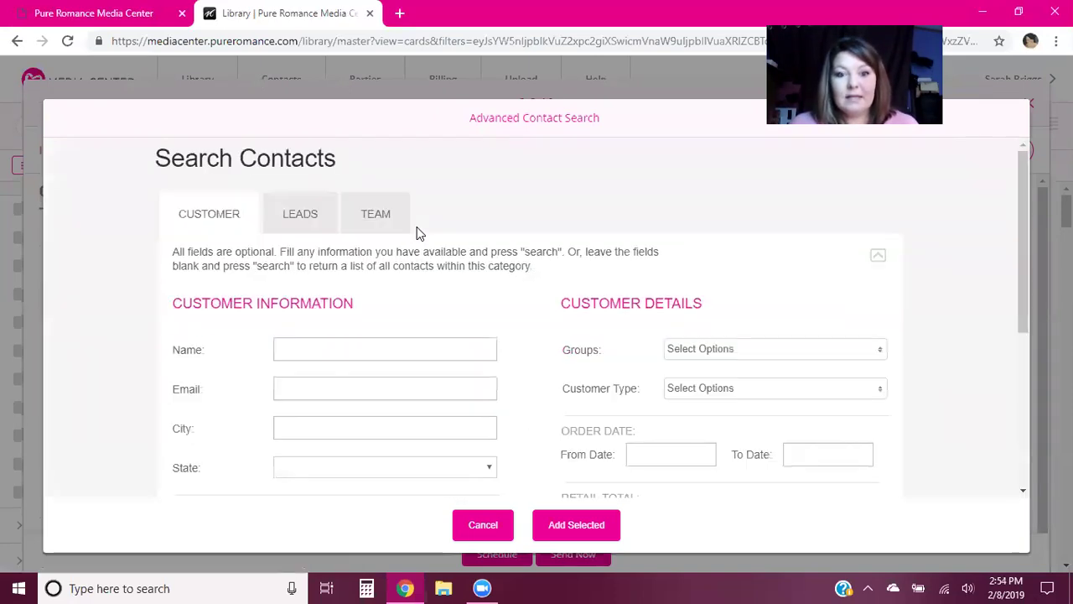
{"action": "left_click", "coordinate": [481, 525]}
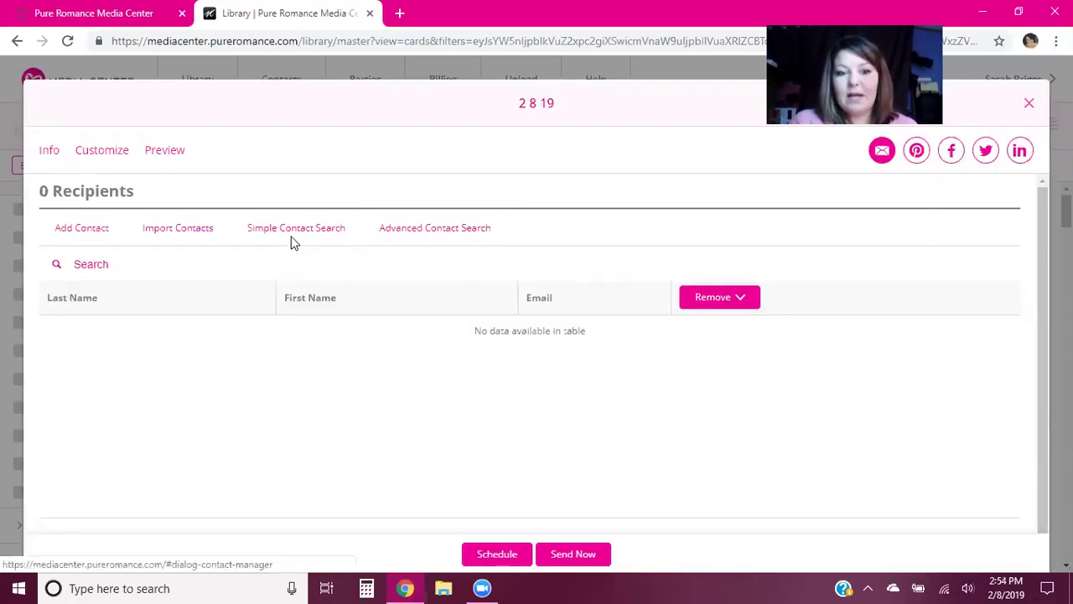
Add every contact in the address book to the email's recipients using the Simple Contact Search
{"action": "left_click", "coordinate": [292, 228]}
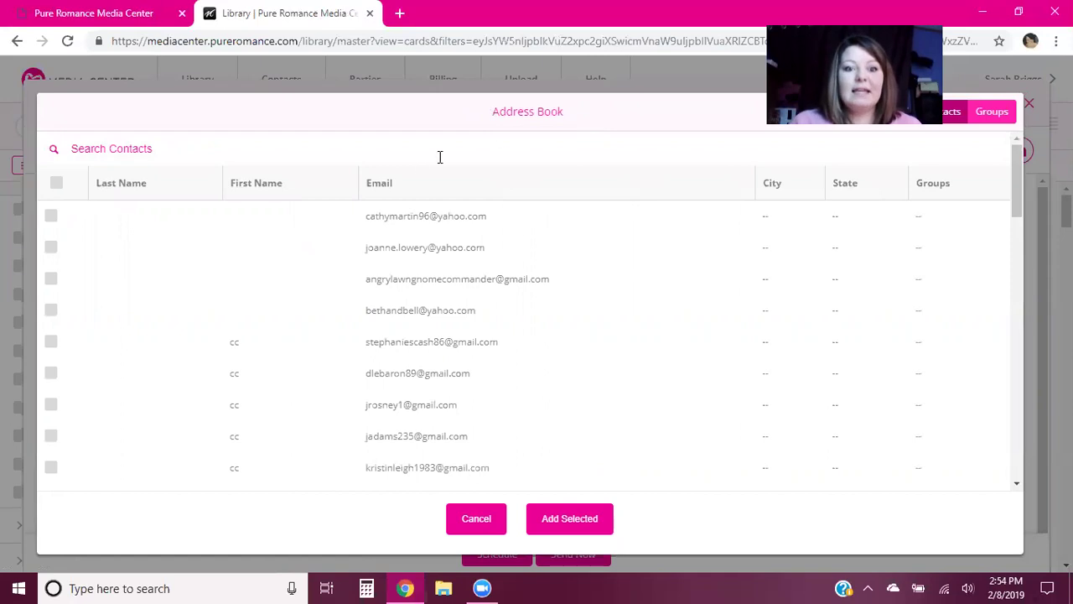
{"action": "left_click", "coordinate": [57, 184]}
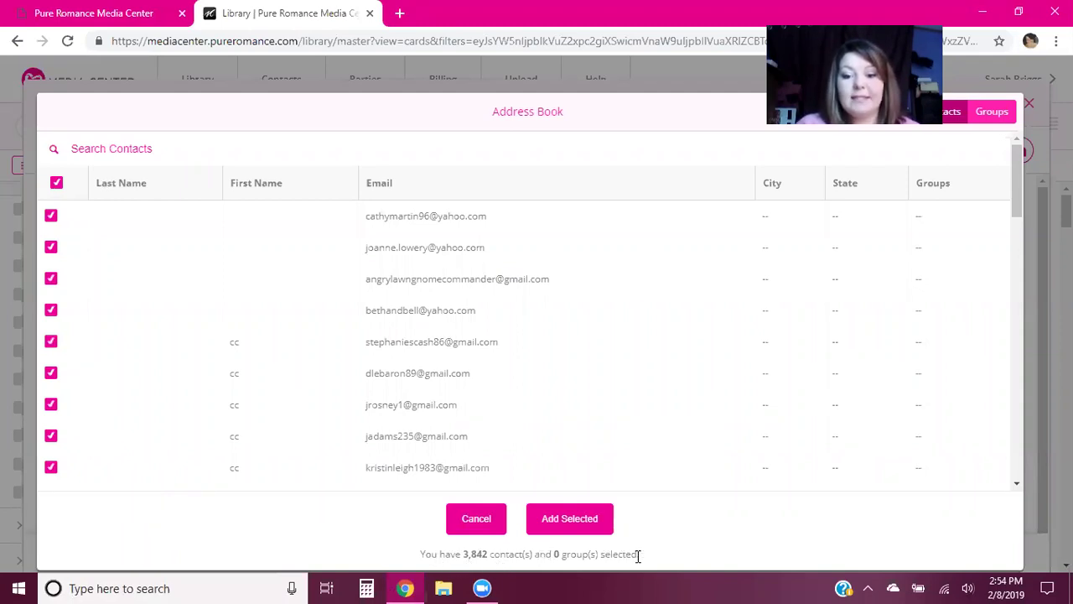
{"action": "left_click", "coordinate": [575, 519]}
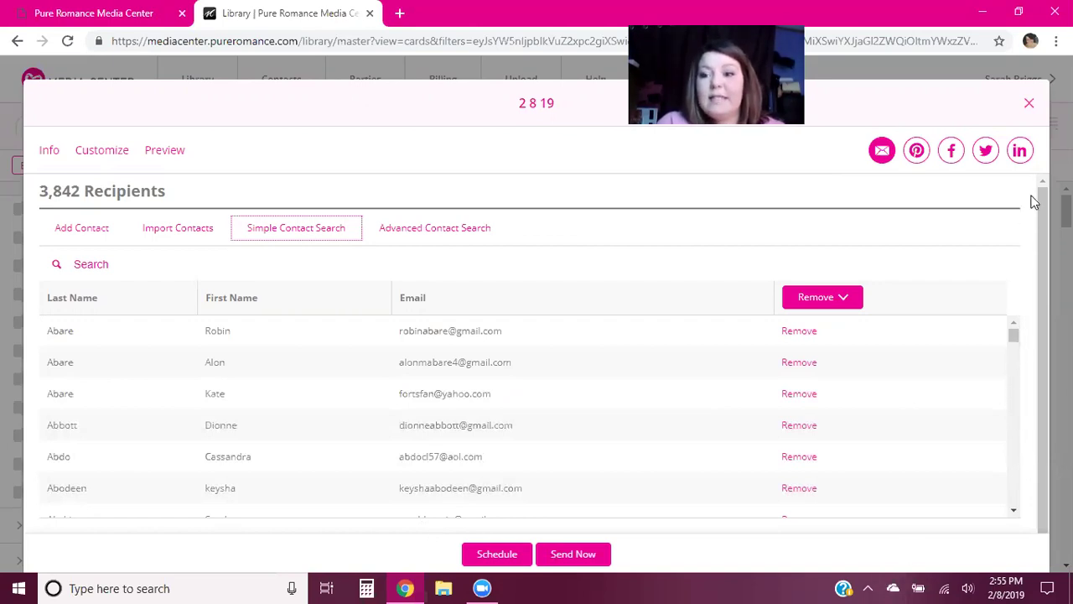
Close the eCard without sending it and browse further down the Master Library templates
{"action": "left_click", "coordinate": [1031, 103]}
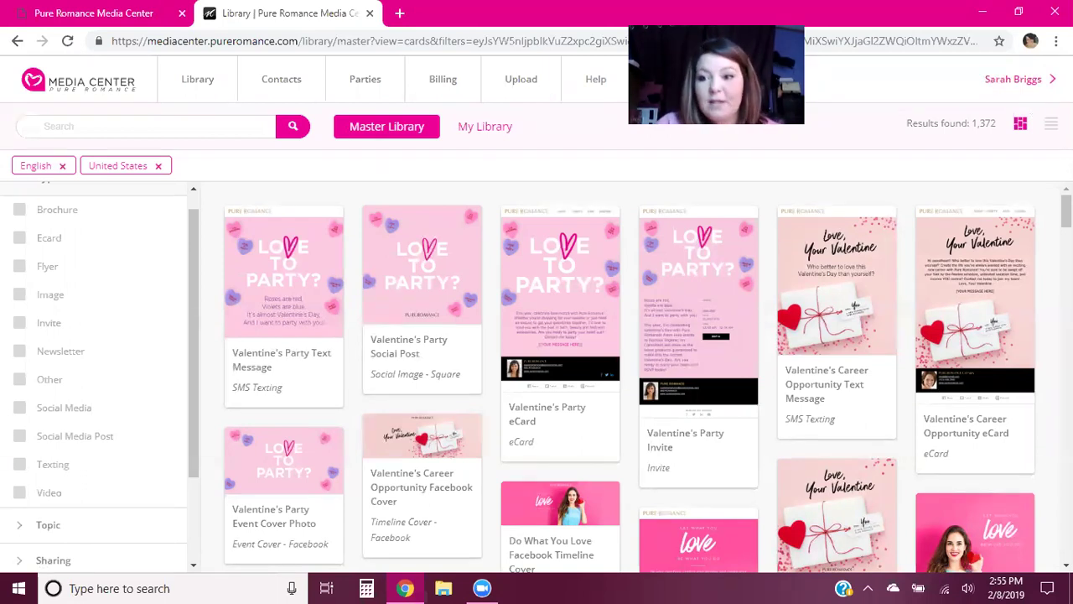
{"action": "scroll", "coordinate": [629, 377], "scroll_direction": "down", "scroll_amount": 2}
{"action": "scroll", "coordinate": [629, 377], "scroll_direction": "down", "scroll_amount": 1}
{"action": "scroll", "coordinate": [629, 377], "scroll_direction": "up", "scroll_amount": 2}
{"action": "scroll", "coordinate": [629, 377], "scroll_direction": "down", "scroll_amount": 6}
{"action": "scroll", "coordinate": [629, 378], "scroll_direction": "down", "scroll_amount": 8}
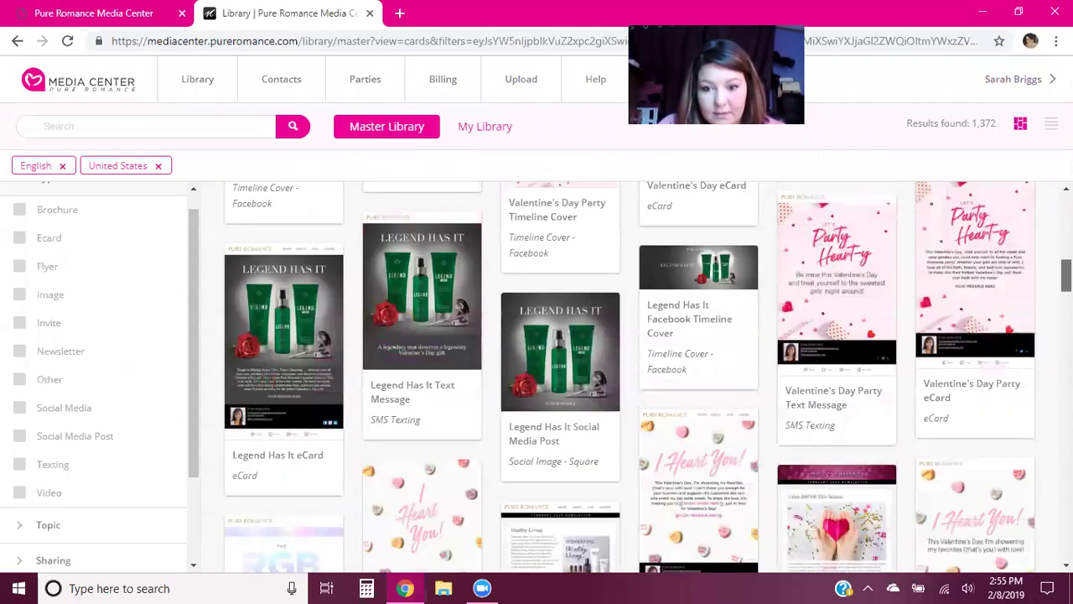
Browse the Master Library down to the January 2019 Customer Newsletter, open it, and review its details and existing copies
{"action": "scroll", "coordinate": [629, 377], "scroll_direction": "down", "scroll_amount": 8}
{"action": "scroll", "coordinate": [629, 377], "scroll_direction": "down", "scroll_amount": 8}
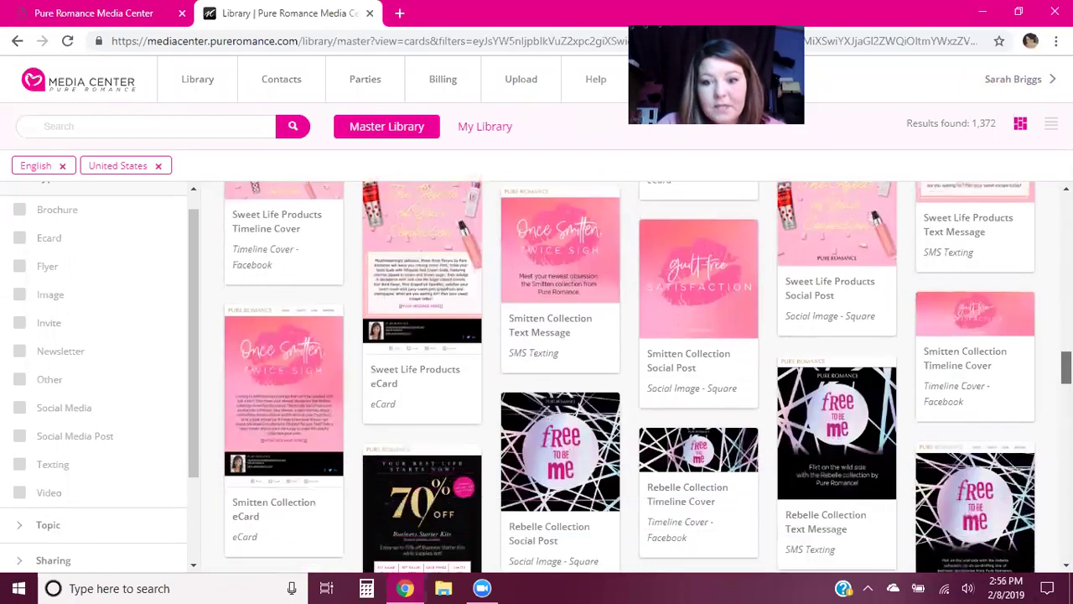
{"action": "scroll", "coordinate": [629, 377], "scroll_direction": "down", "scroll_amount": 3}
{"action": "scroll", "coordinate": [469, 335], "scroll_direction": "down", "scroll_amount": 1}
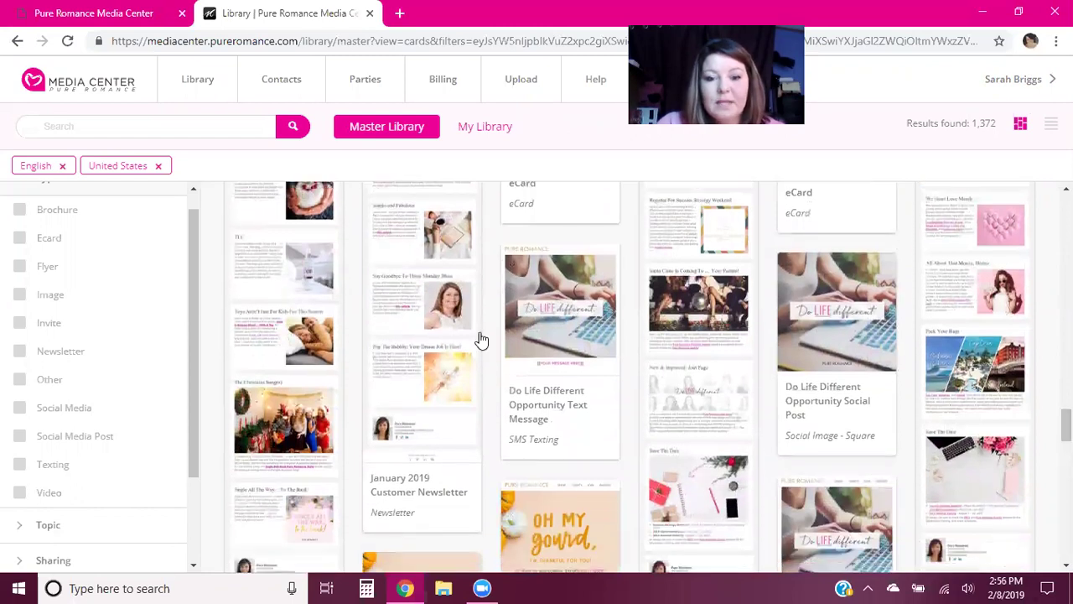
{"action": "left_click", "coordinate": [424, 324]}
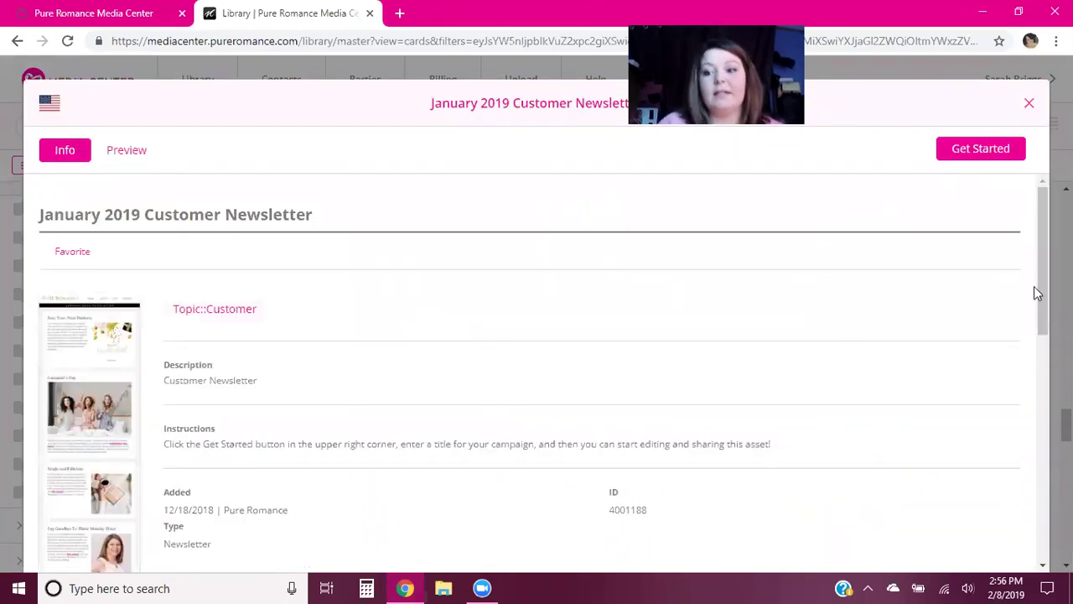
{"action": "scroll", "coordinate": [1042, 252], "scroll_direction": "down", "scroll_amount": 1}
{"action": "scroll", "coordinate": [1042, 251], "scroll_direction": "down", "scroll_amount": 5}
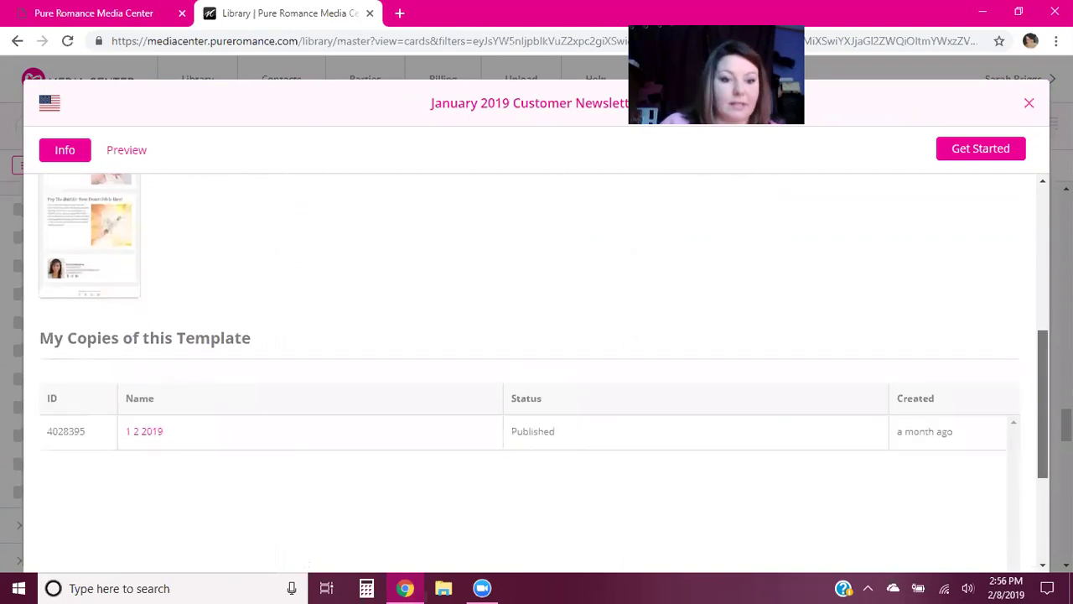
Start a new customizable copy of the January 2019 Customer Newsletter titled "2 8 19"
{"action": "scroll", "coordinate": [1037, 215], "scroll_direction": "up", "scroll_amount": 6}
{"action": "left_click", "coordinate": [985, 151]}
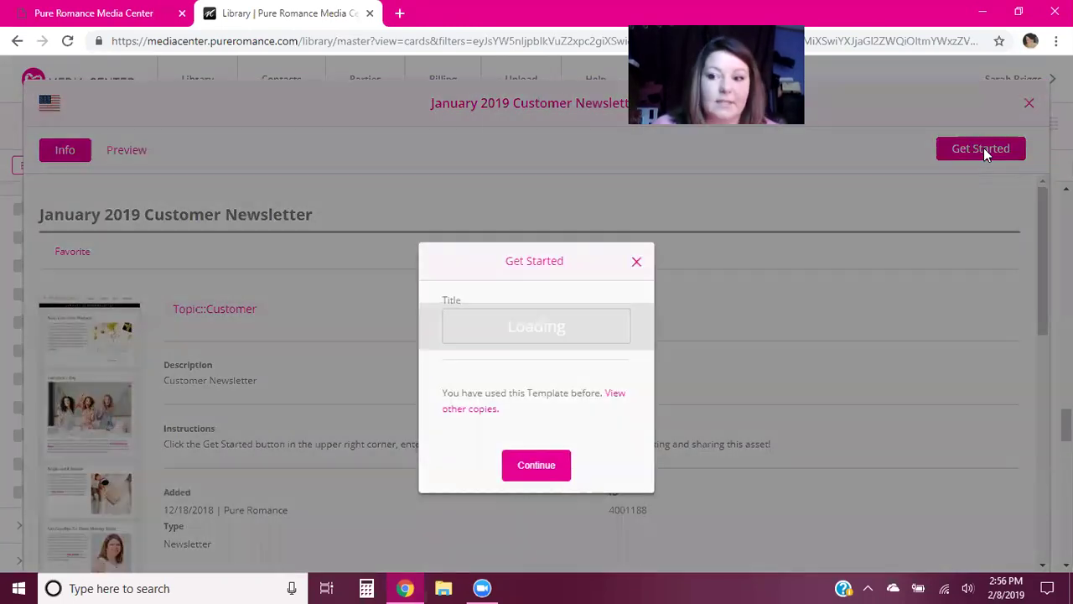
{"action": "left_click", "coordinate": [496, 324]}
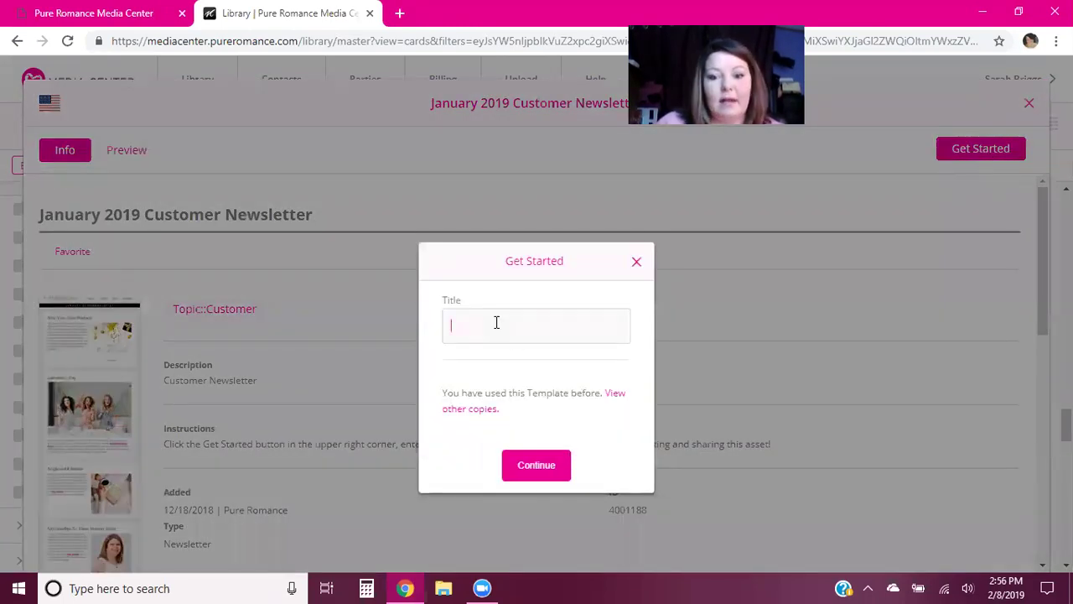
{"action": "type", "text": "2"}
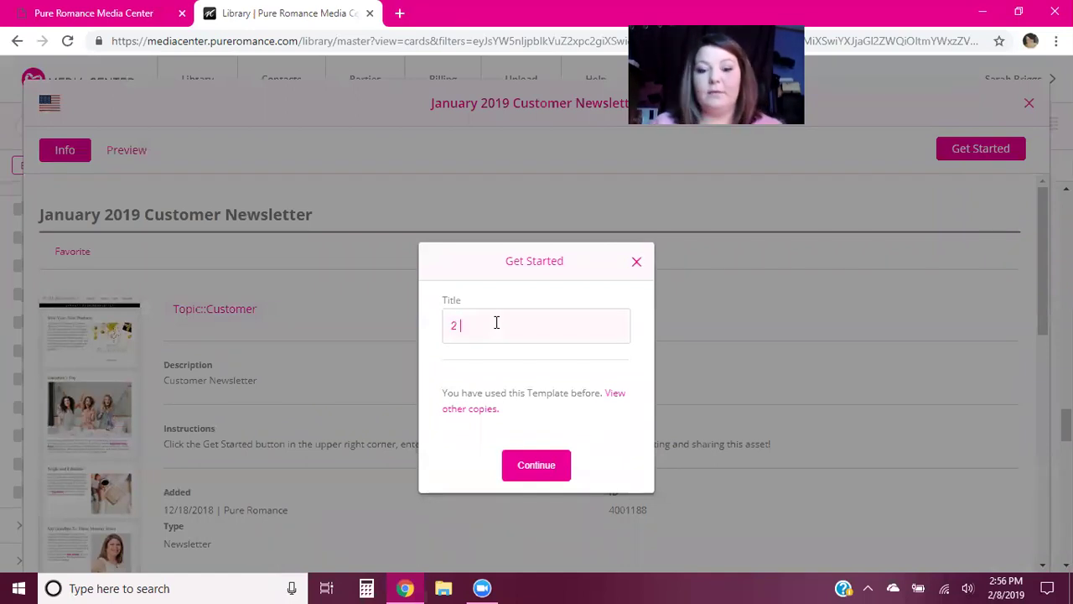
{"action": "type", "text": " 8 19"}
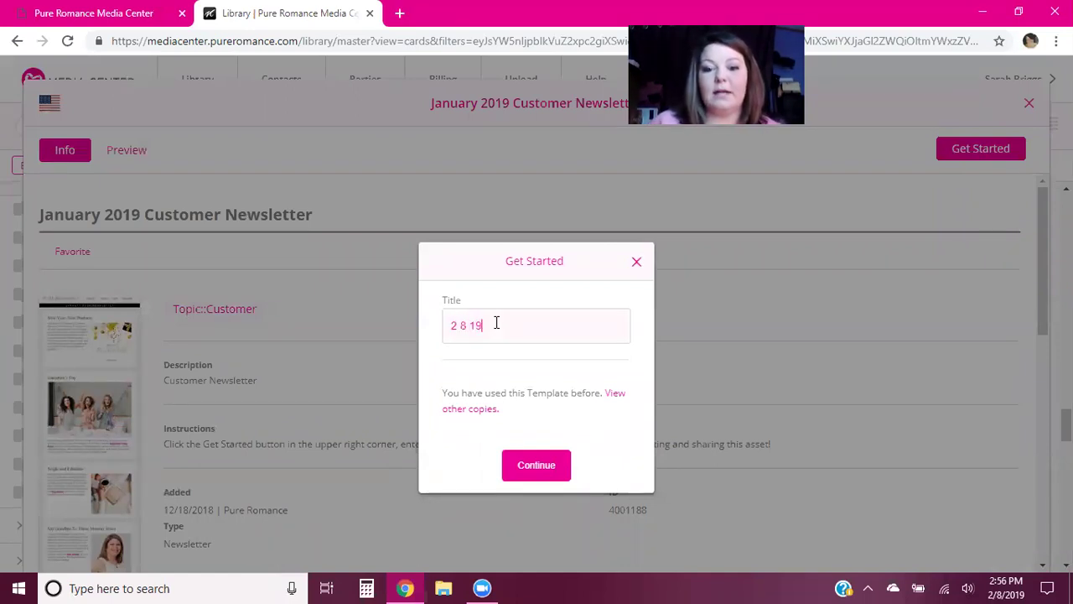
{"action": "left_click", "coordinate": [530, 463]}
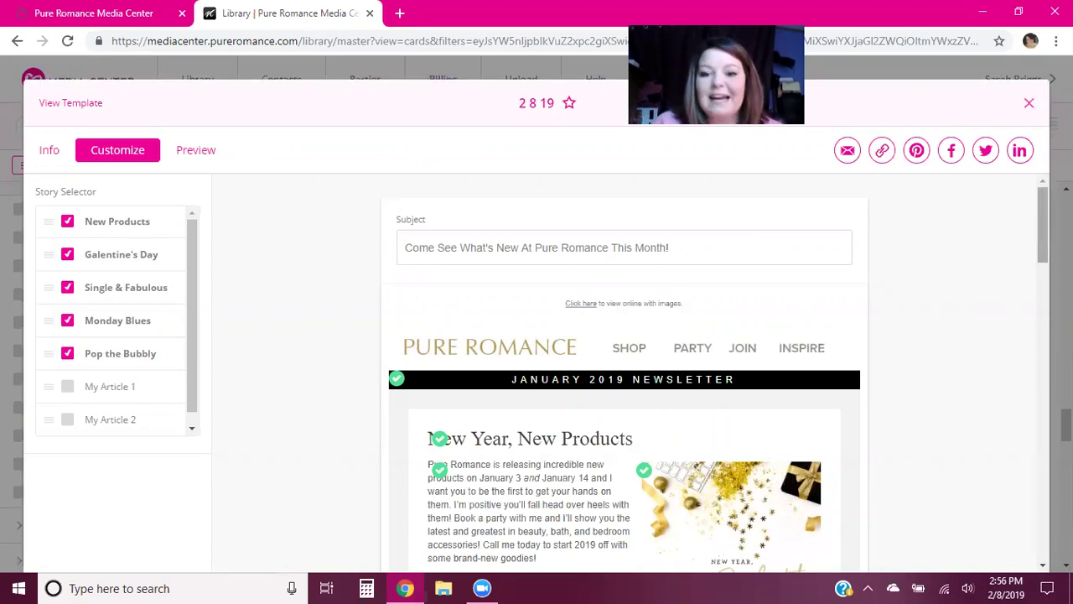
Review the newsletter's opening stories and look through the alternative images for the New Products story without changing its picture
{"action": "left_click_drag", "start_coordinate": [1044, 234], "coordinate": [1044, 254]}
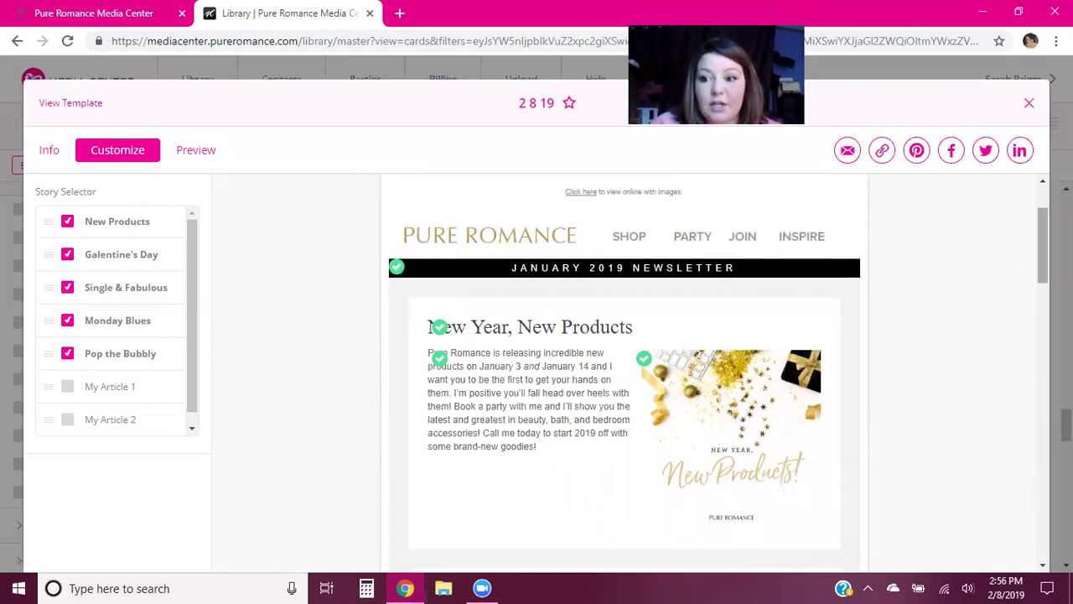
{"action": "mouse_move", "coordinate": [1044, 248]}
{"action": "left_mouse_down"}
{"action": "mouse_move", "coordinate": [1044, 517]}
{"action": "mouse_move", "coordinate": [1044, 246]}
{"action": "left_mouse_up"}
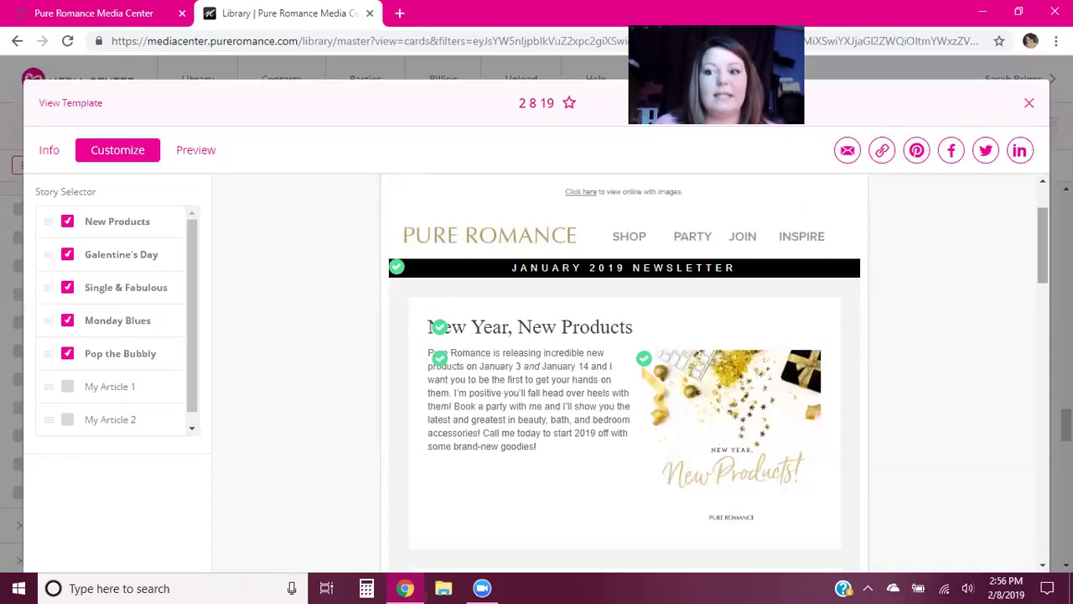
{"action": "scroll", "coordinate": [1042, 260], "scroll_direction": "down", "scroll_amount": 1}
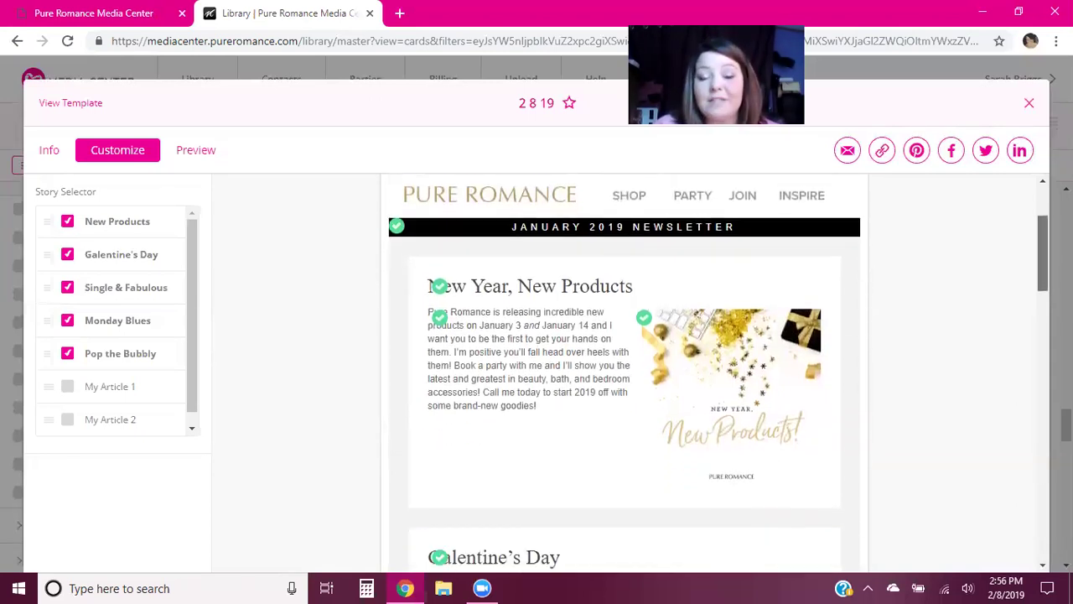
{"action": "scroll", "coordinate": [1042, 260], "scroll_direction": "down", "scroll_amount": 1}
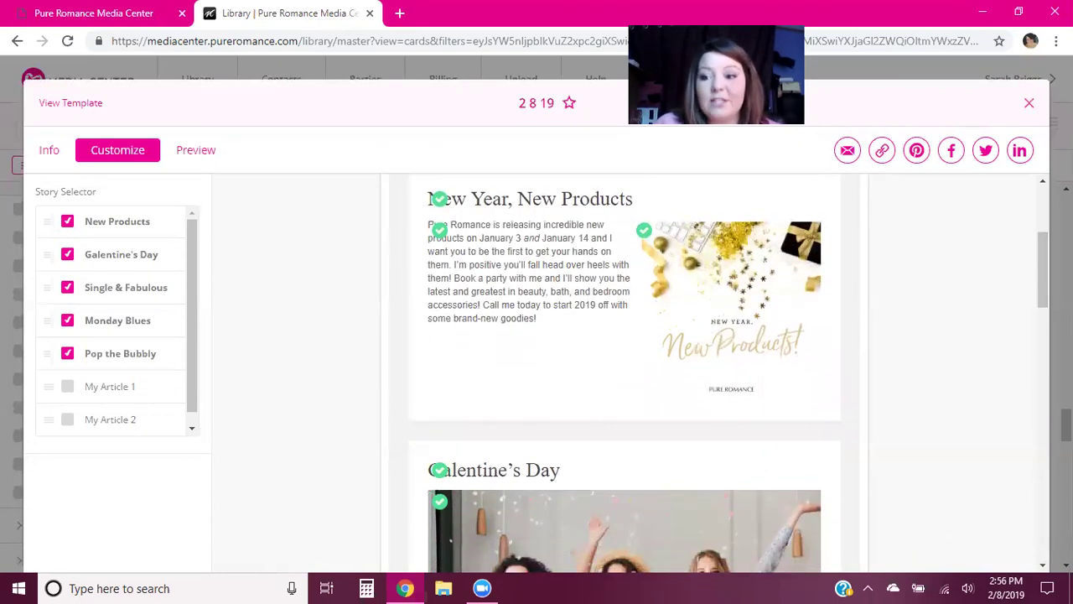
{"action": "scroll", "coordinate": [1042, 260], "scroll_direction": "up", "scroll_amount": 2}
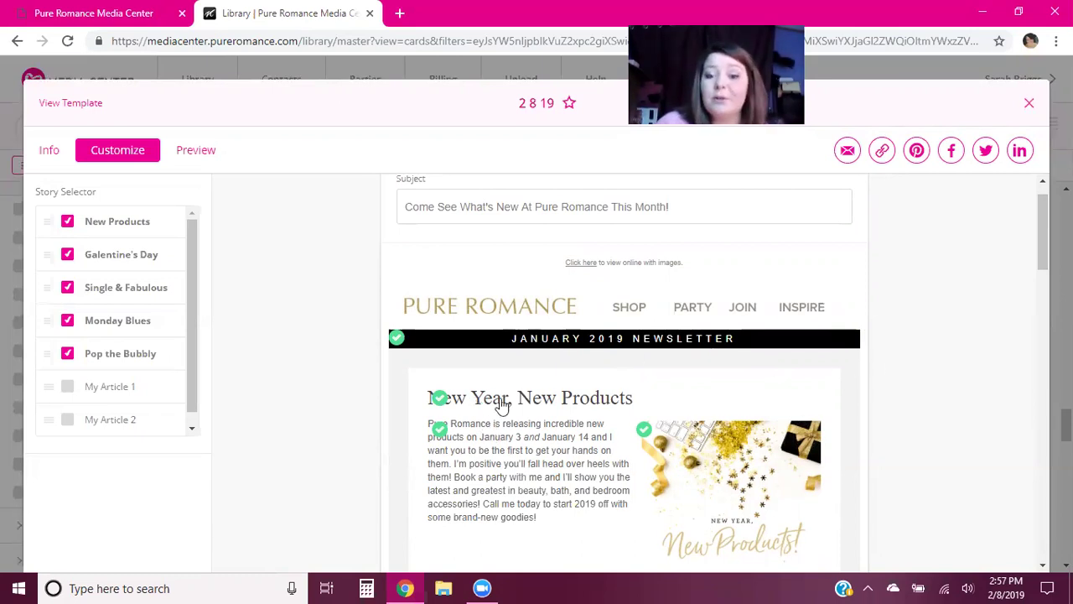
{"action": "left_click_drag", "start_coordinate": [1040, 243], "coordinate": [1039, 276]}
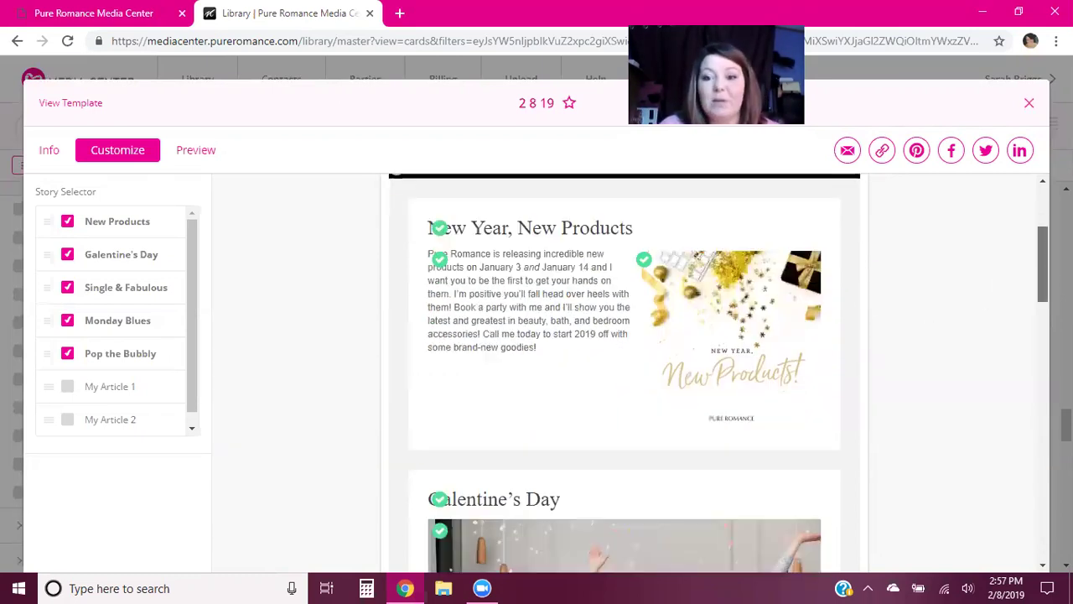
{"action": "left_click", "coordinate": [664, 295]}
{"action": "left_click", "coordinate": [598, 219]}
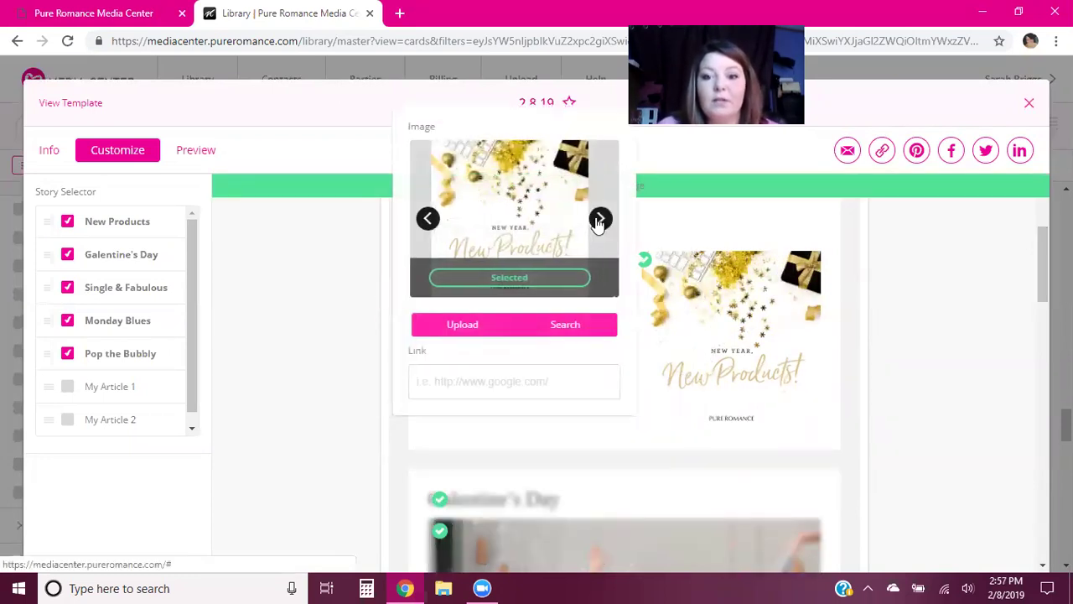
{"action": "left_click", "coordinate": [598, 220]}
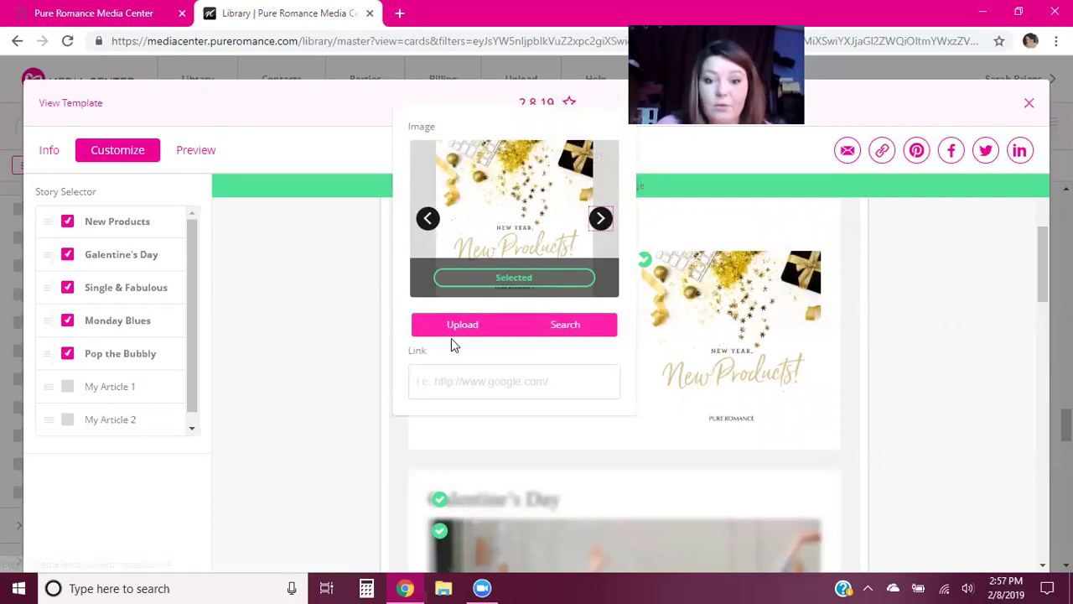
{"action": "left_click", "coordinate": [330, 298]}
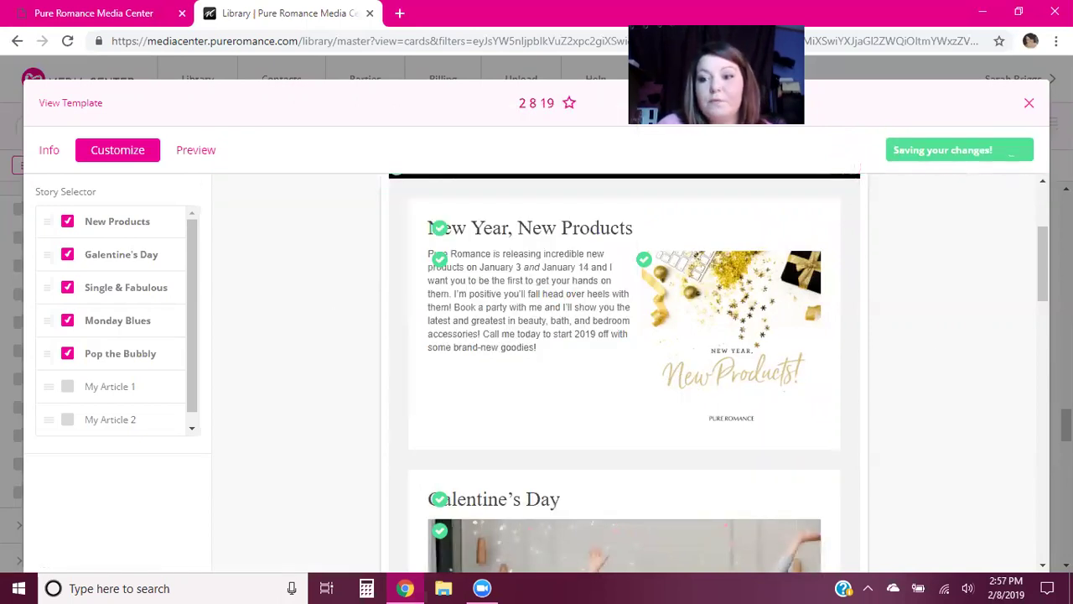
Replace the Galentine's Day story's image with the woman in a green sweater and red beret surrounded by hearts
{"action": "scroll", "coordinate": [942, 352], "scroll_direction": "down", "scroll_amount": 2}
{"action": "scroll", "coordinate": [624, 369], "scroll_direction": "down", "scroll_amount": 5}
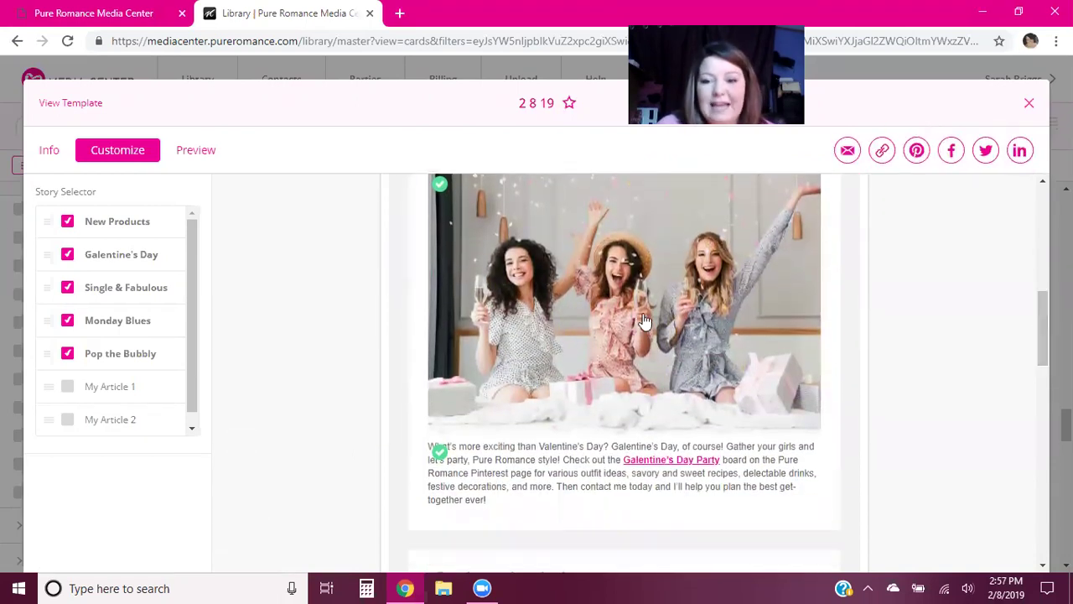
{"action": "left_click", "coordinate": [704, 289]}
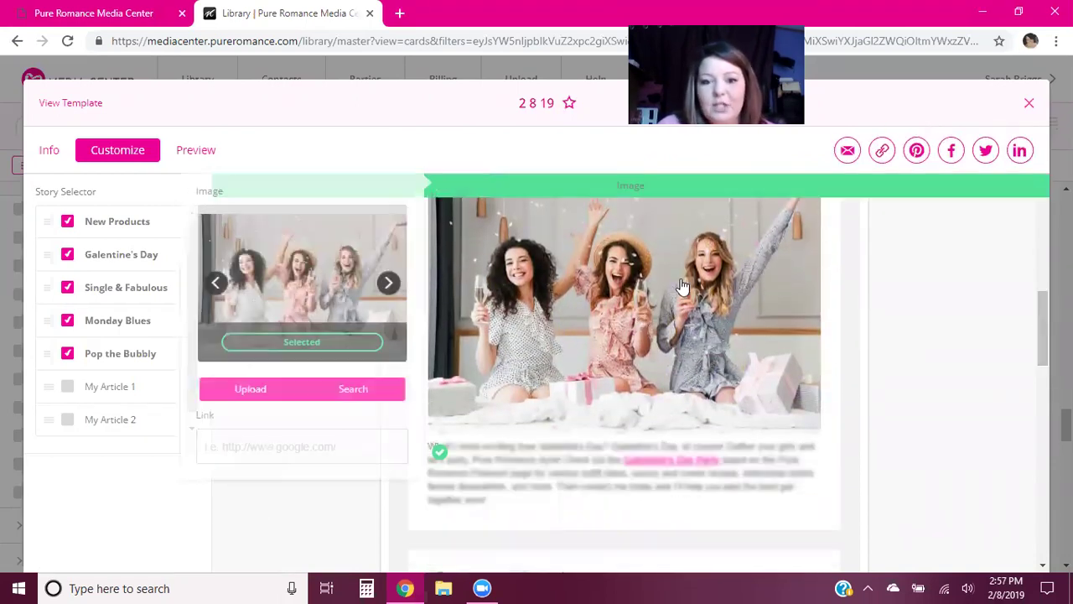
{"action": "left_click", "coordinate": [398, 283]}
{"action": "left_click", "coordinate": [397, 283]}
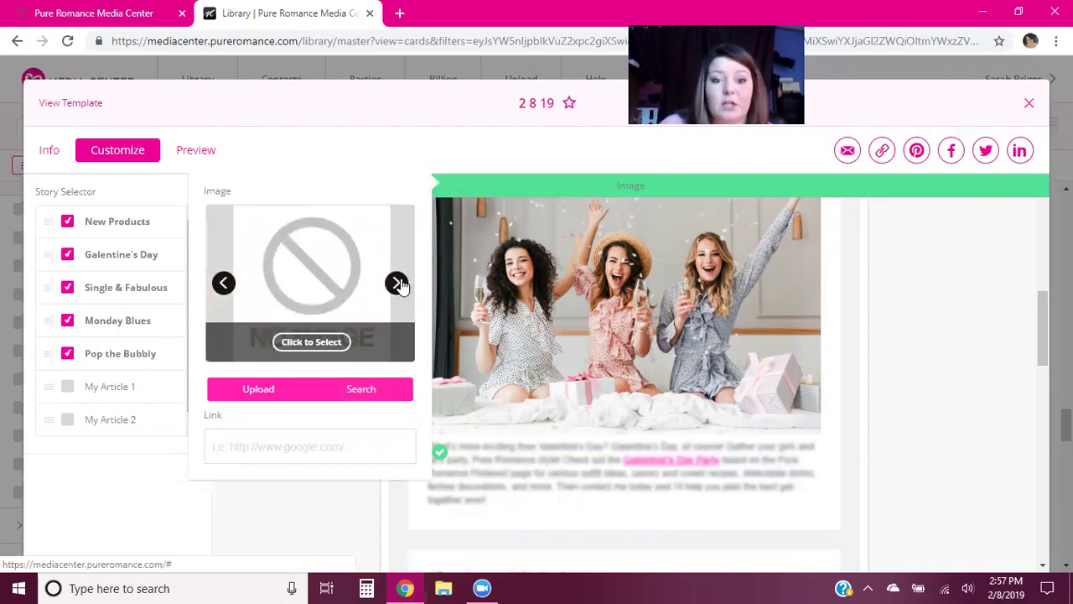
{"action": "left_click", "coordinate": [223, 282]}
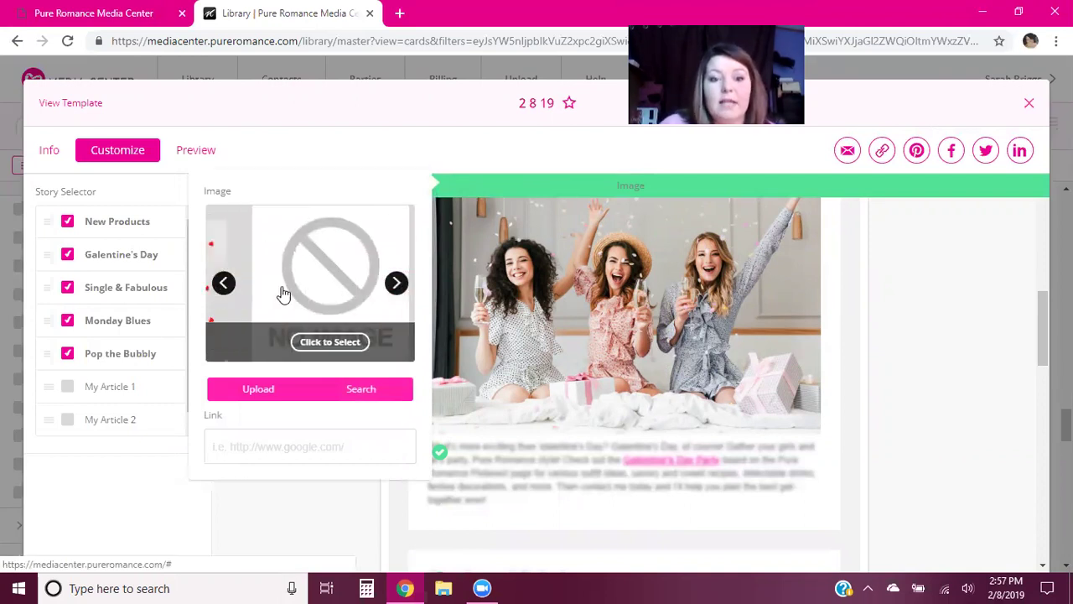
{"action": "left_click", "coordinate": [309, 341]}
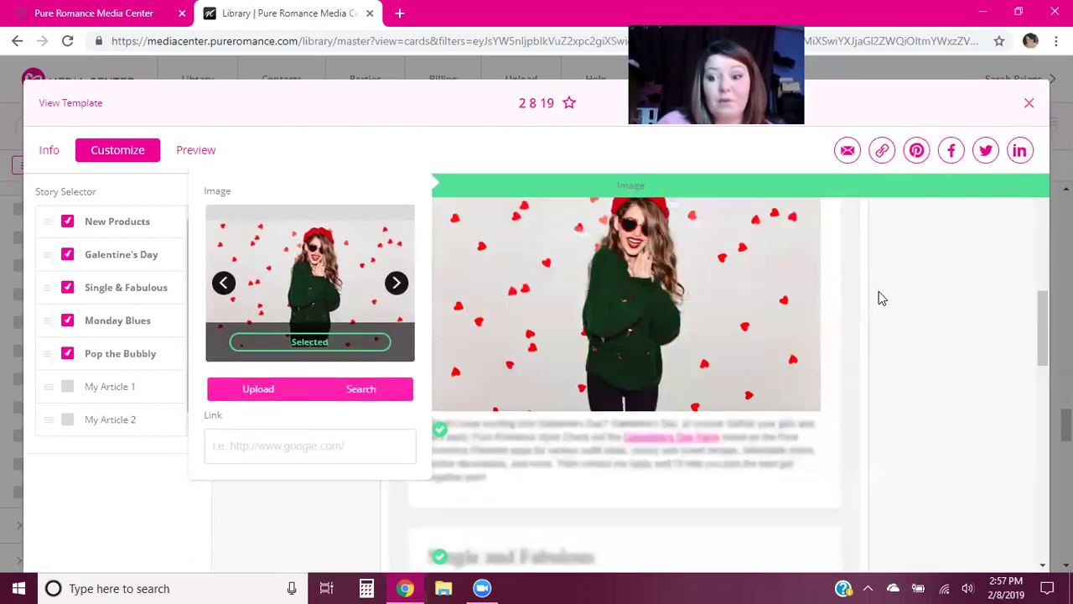
Review the following stories and exclude the Single & Fabulous story from the newsletter
{"action": "scroll", "coordinate": [939, 333], "scroll_direction": "down", "scroll_amount": 1}
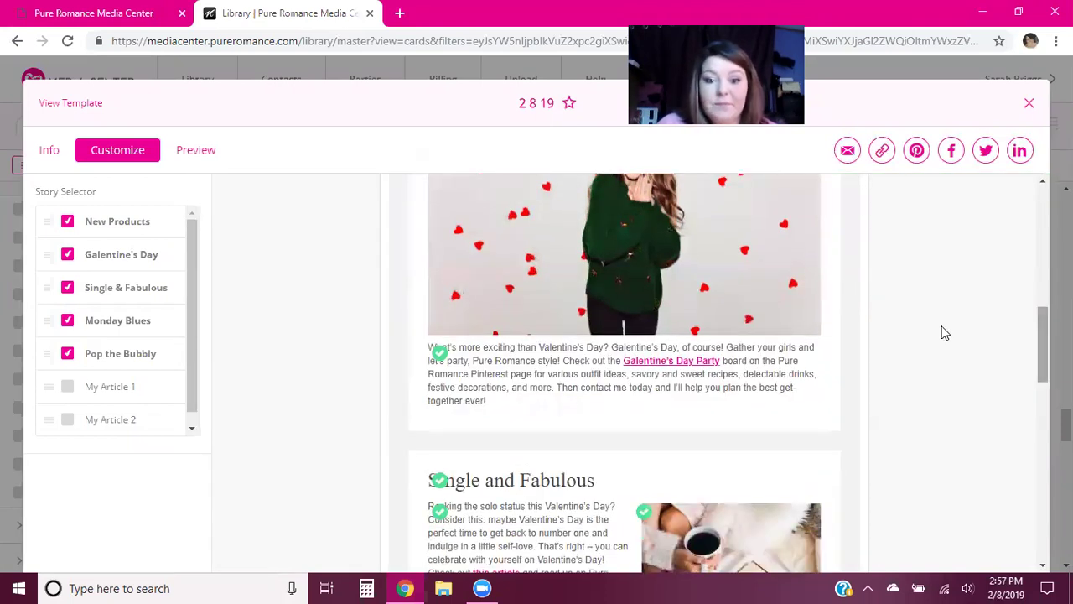
{"action": "scroll", "coordinate": [826, 355], "scroll_direction": "down", "scroll_amount": 3}
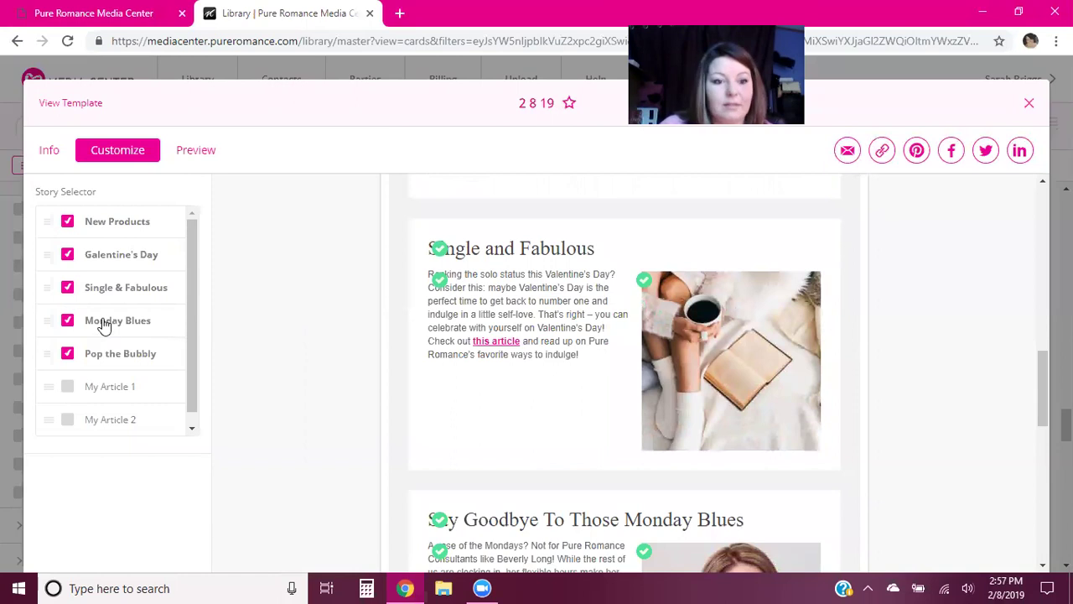
{"action": "left_click", "coordinate": [68, 288]}
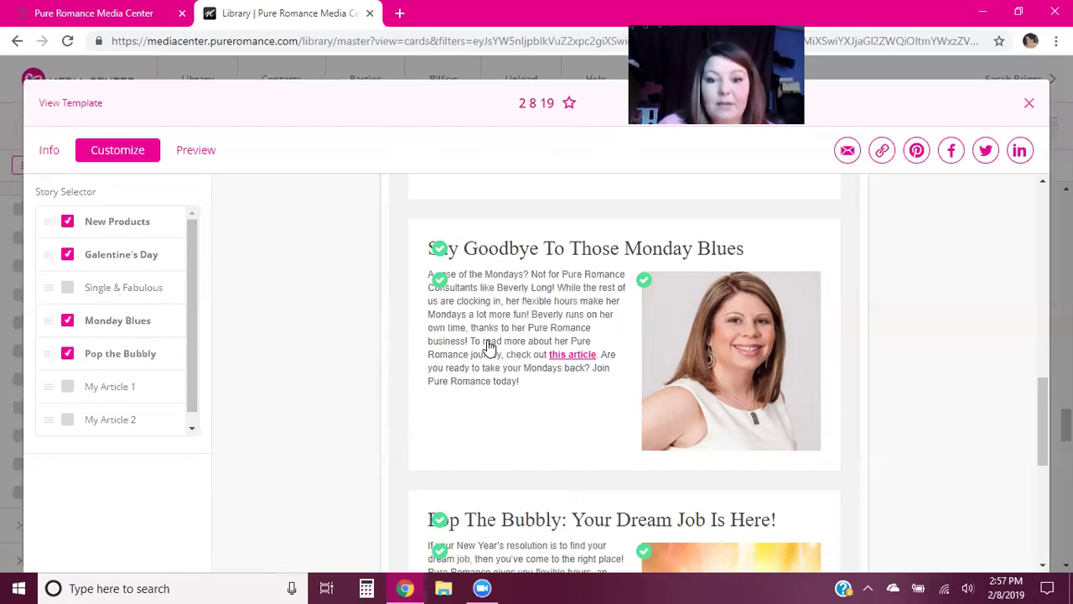
Add "Join My Team TODAY and get $200 CASH!" on a separate line below the Monday Blues story's text
{"action": "left_click", "coordinate": [513, 377]}
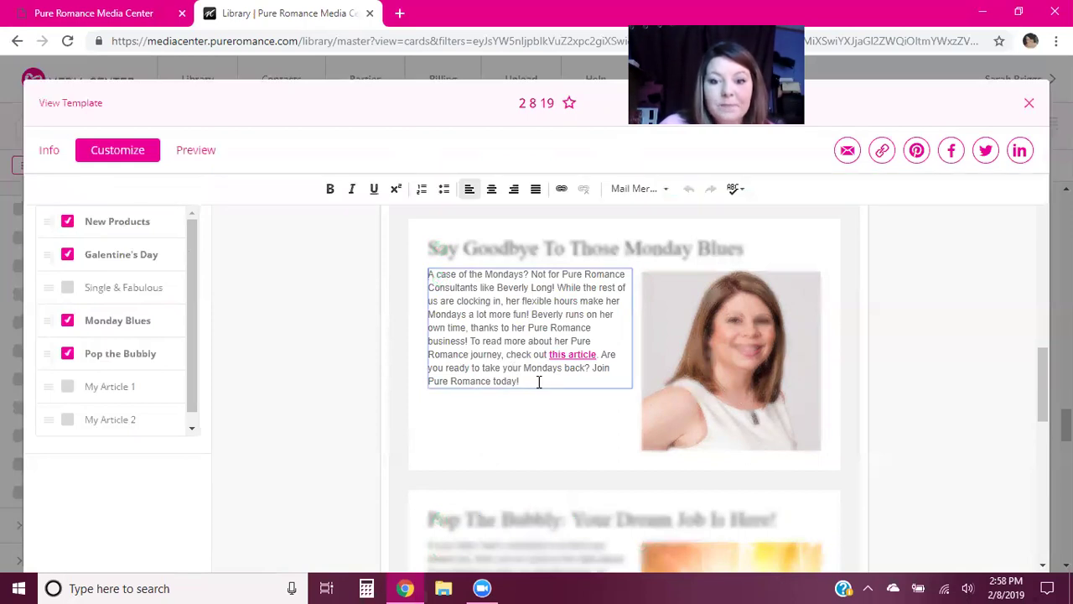
{"action": "key", "text": "Return"}
{"action": "key", "text": "Return"}
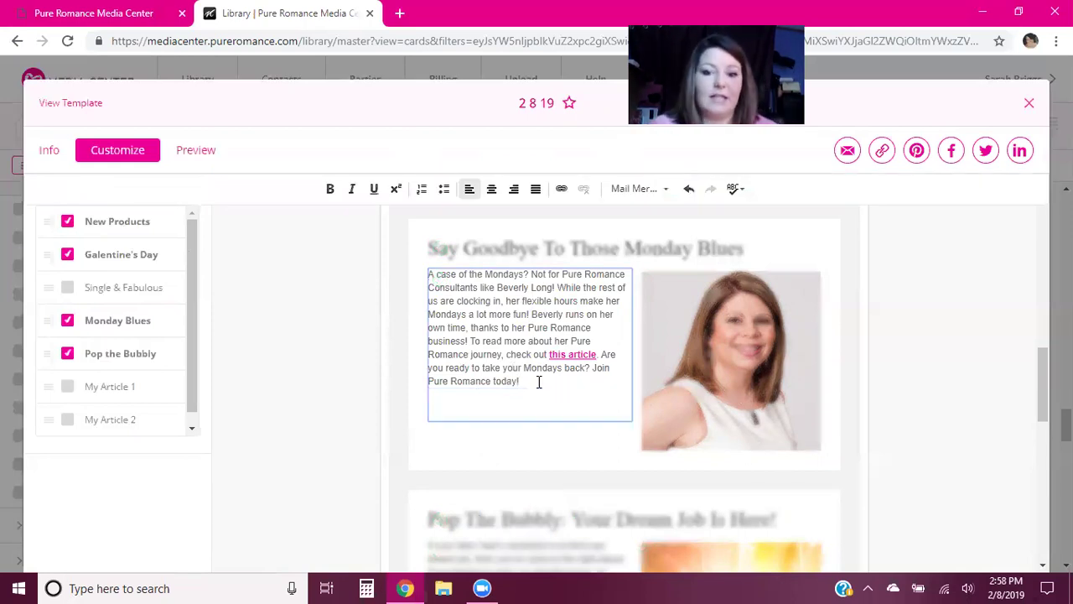
{"action": "type", "text": "Join My Team TODAY and get $3200"}
{"action": "key", "text": "BackSpace"}
{"action": "key", "text": "BackSpace"}
{"action": "key", "text": "BackSpace"}
{"action": "type", "text": "200 CASH!"}
{"action": "left_click", "coordinate": [379, 356]}
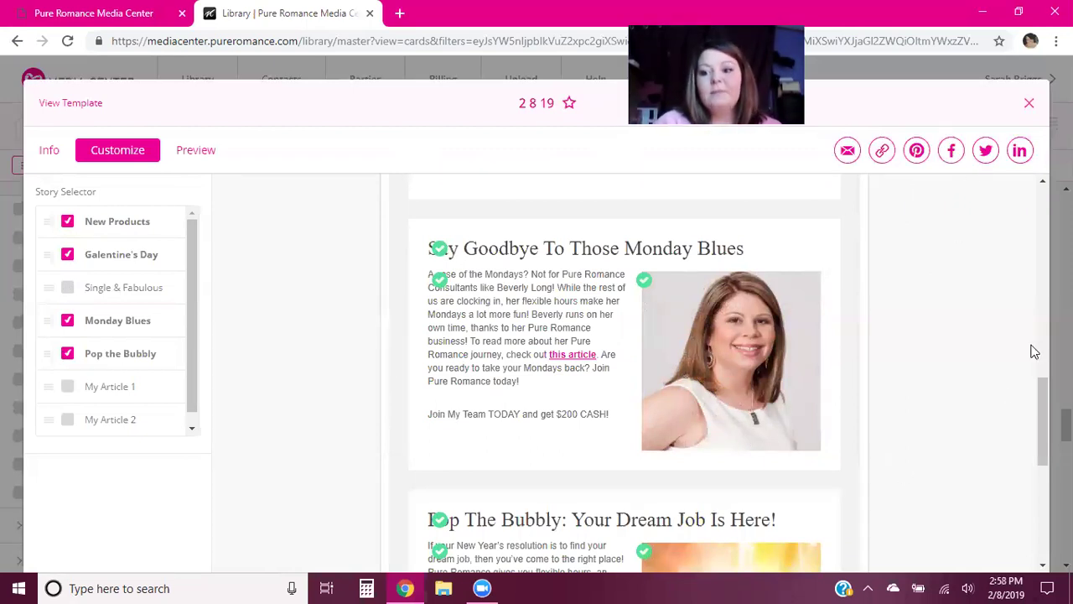
Check the newsletter's closing contact section and include the My Article 1 and My Article 2 stories
{"action": "left_click_drag", "start_coordinate": [1045, 390], "coordinate": [1041, 485]}
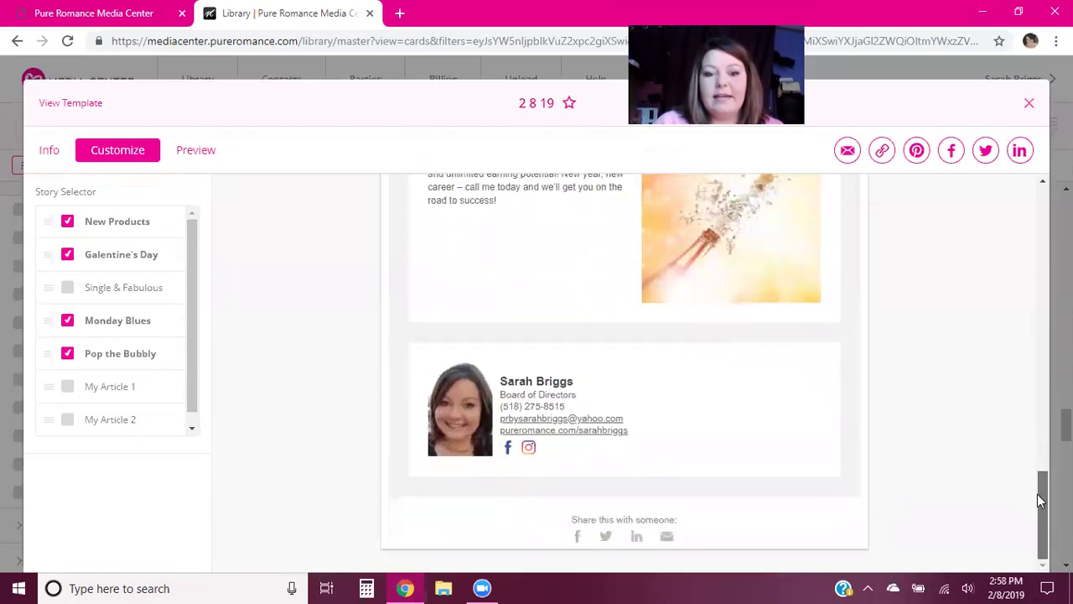
{"action": "left_click", "coordinate": [68, 388]}
{"action": "left_click", "coordinate": [67, 420]}
Replace the placeholder image in the first custom article with St Patricks Day.jpg from the asset library
{"action": "scroll", "coordinate": [192, 410], "scroll_direction": "down", "scroll_amount": 1}
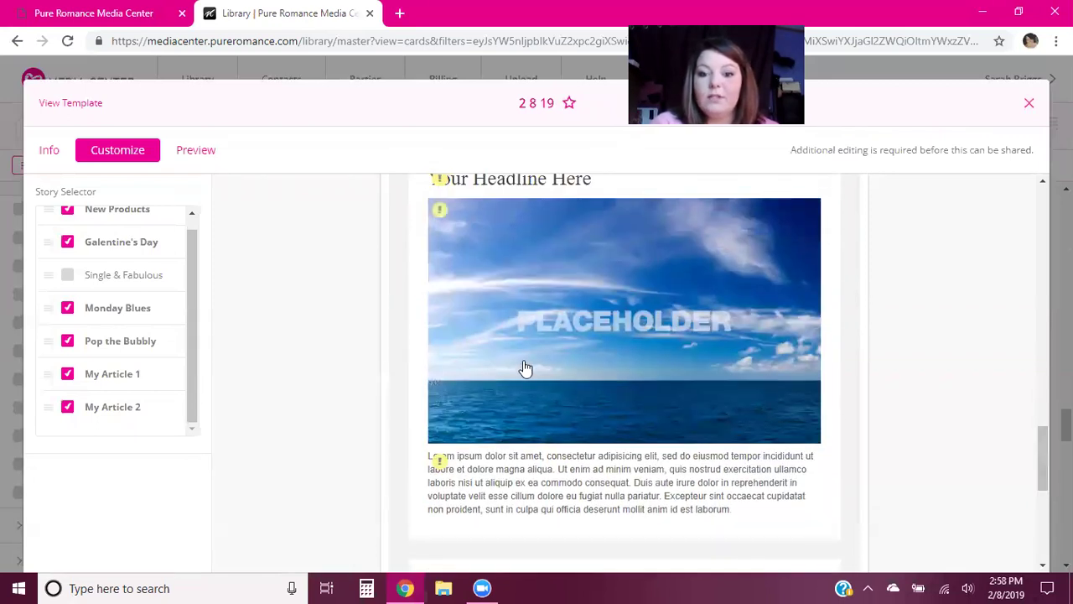
{"action": "left_click", "coordinate": [525, 369]}
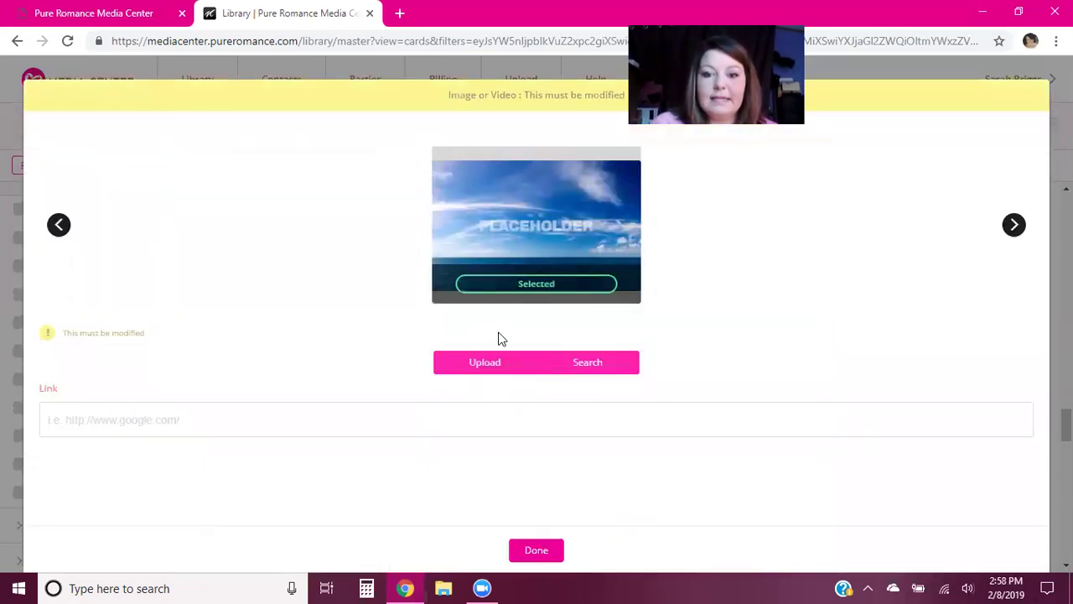
{"action": "left_click", "coordinate": [589, 363]}
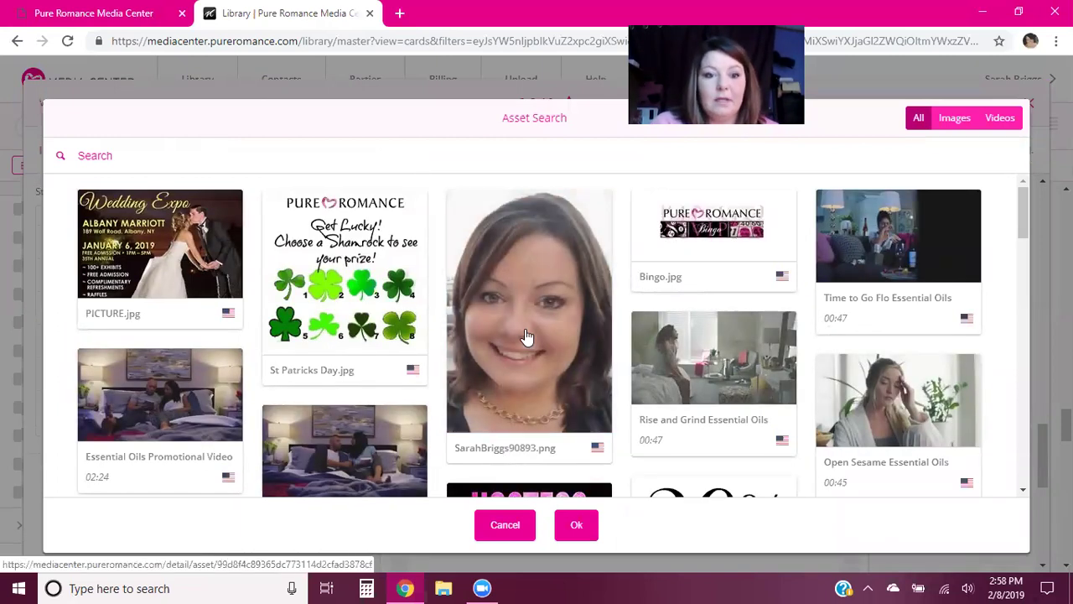
{"action": "left_click", "coordinate": [328, 253]}
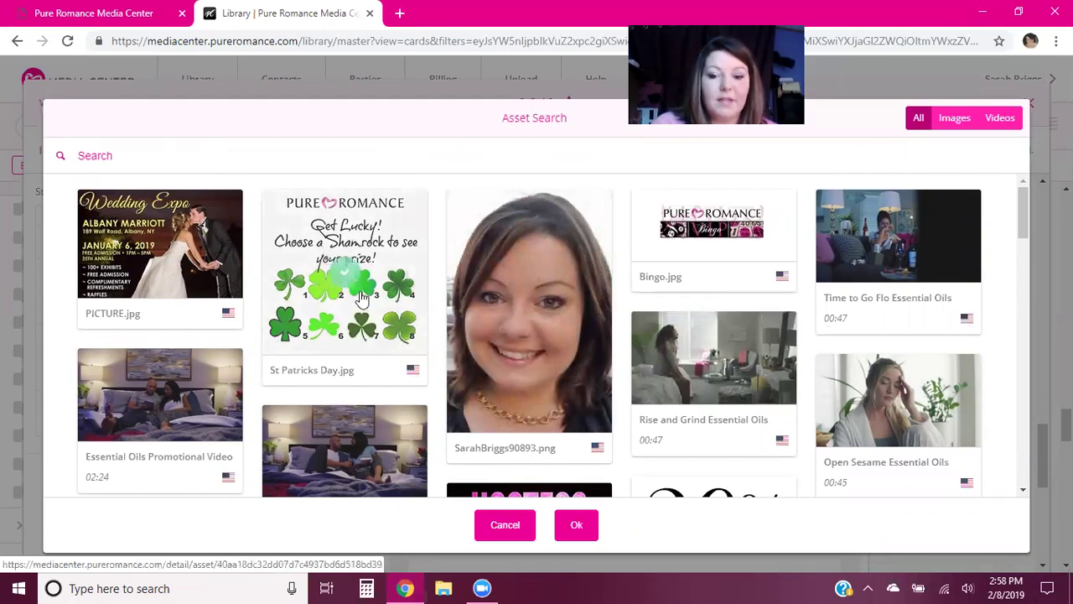
{"action": "left_click", "coordinate": [576, 526]}
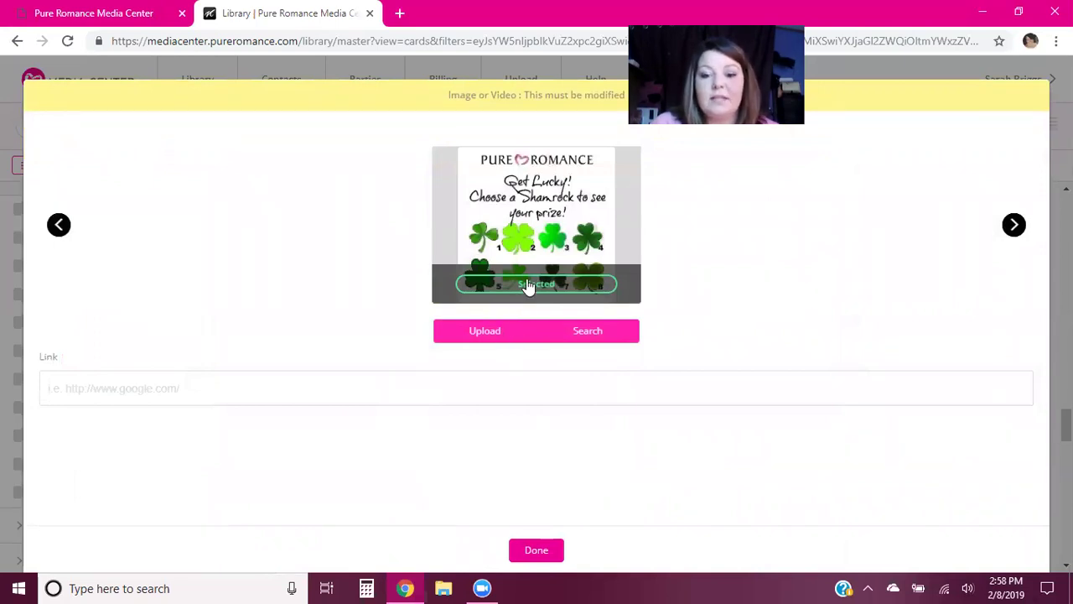
{"action": "left_click", "coordinate": [530, 550]}
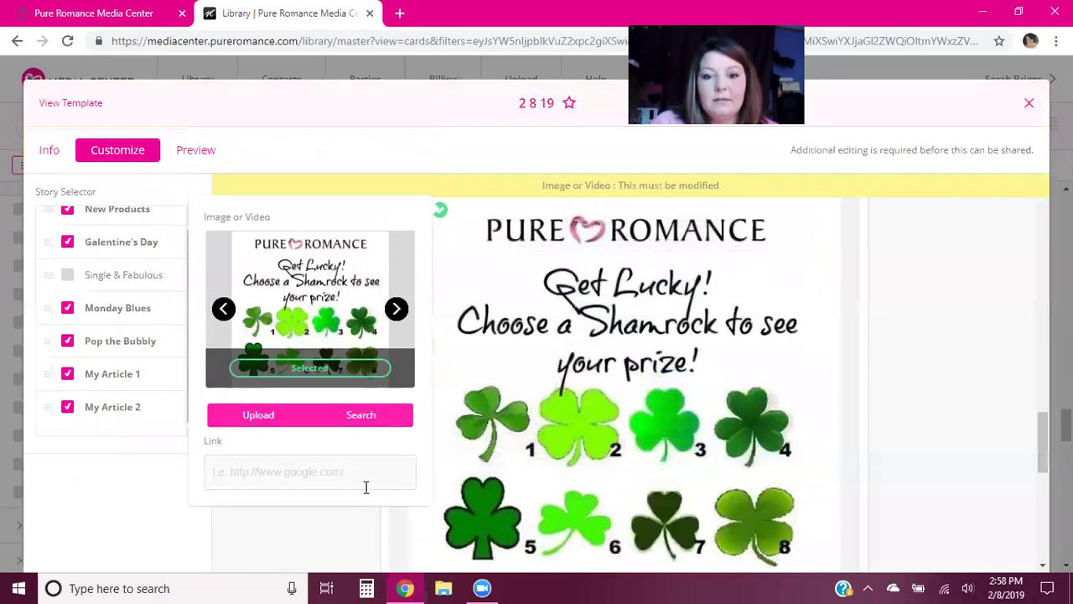
{"action": "left_click", "coordinate": [887, 312]}
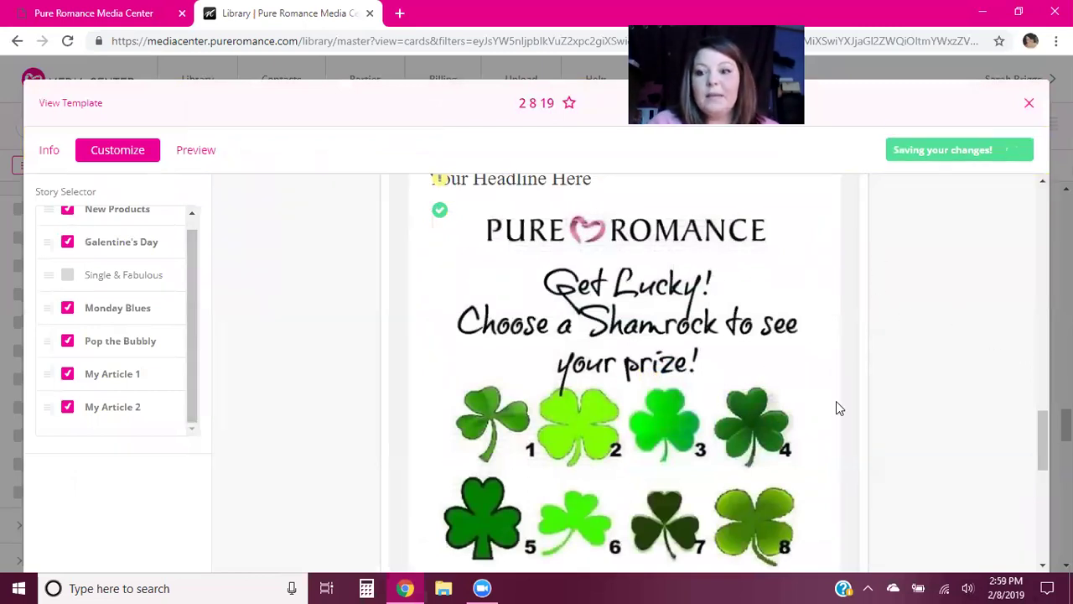
Review the placeholder headline and text in the custom articles, and close the newsletter
{"action": "scroll", "coordinate": [480, 255], "scroll_direction": "down", "scroll_amount": 6}
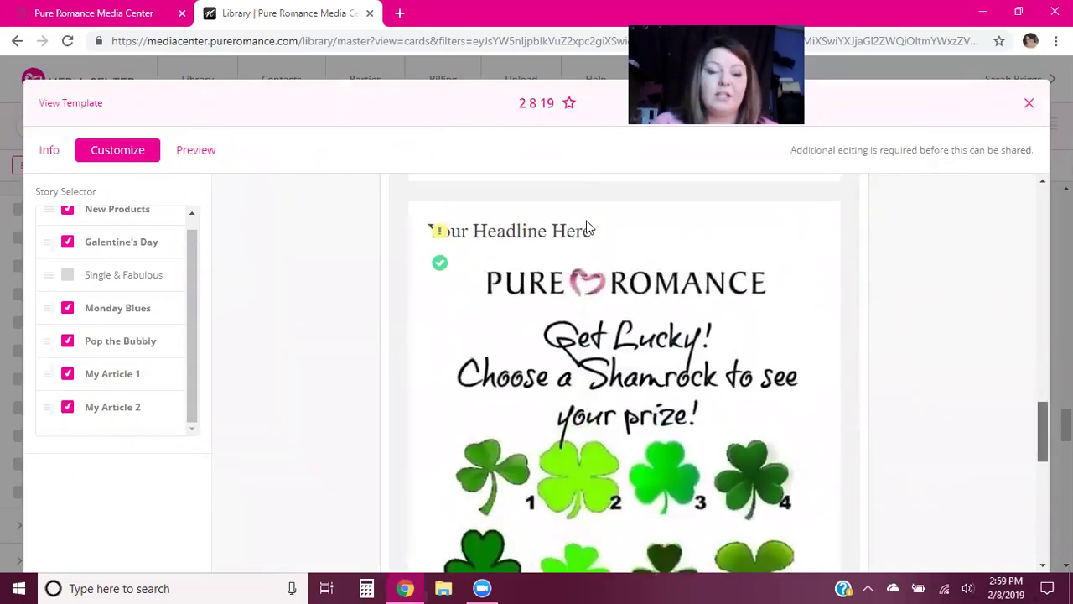
{"action": "scroll", "coordinate": [1042, 431], "scroll_direction": "down", "scroll_amount": 3}
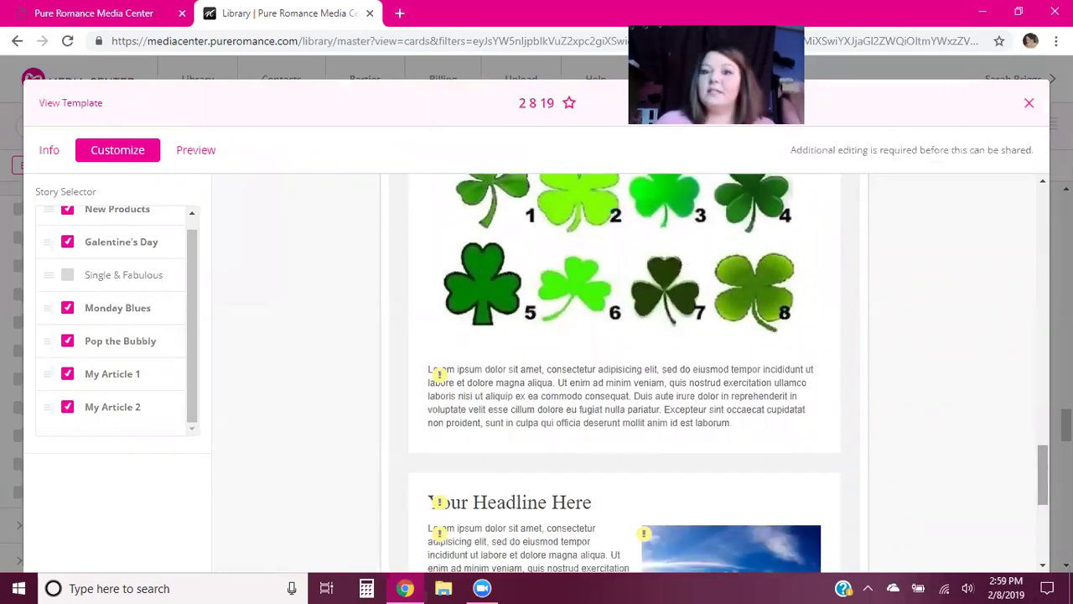
{"action": "left_click", "coordinate": [1029, 103]}
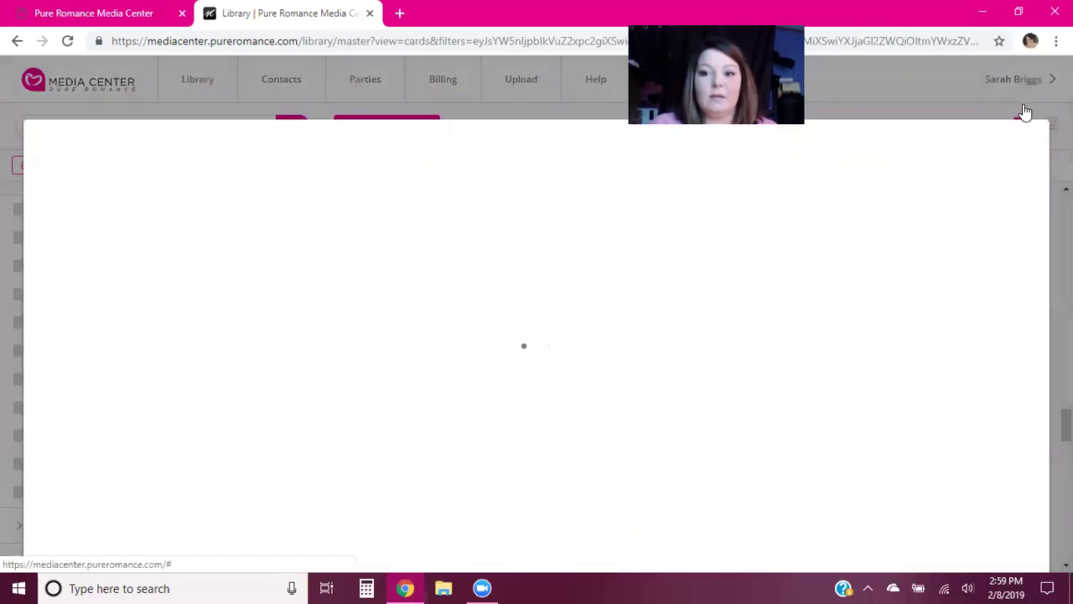
Open the 1 2 2019 customer newsletter from My Library and review its details
{"action": "left_click", "coordinate": [476, 126]}
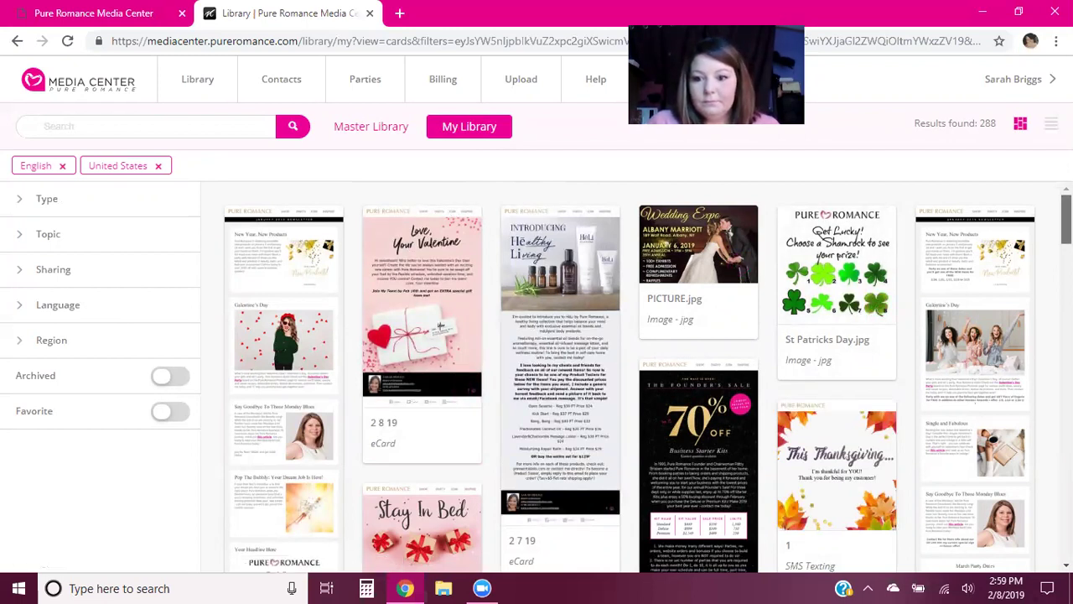
{"action": "scroll", "coordinate": [964, 276], "scroll_direction": "down", "scroll_amount": 2}
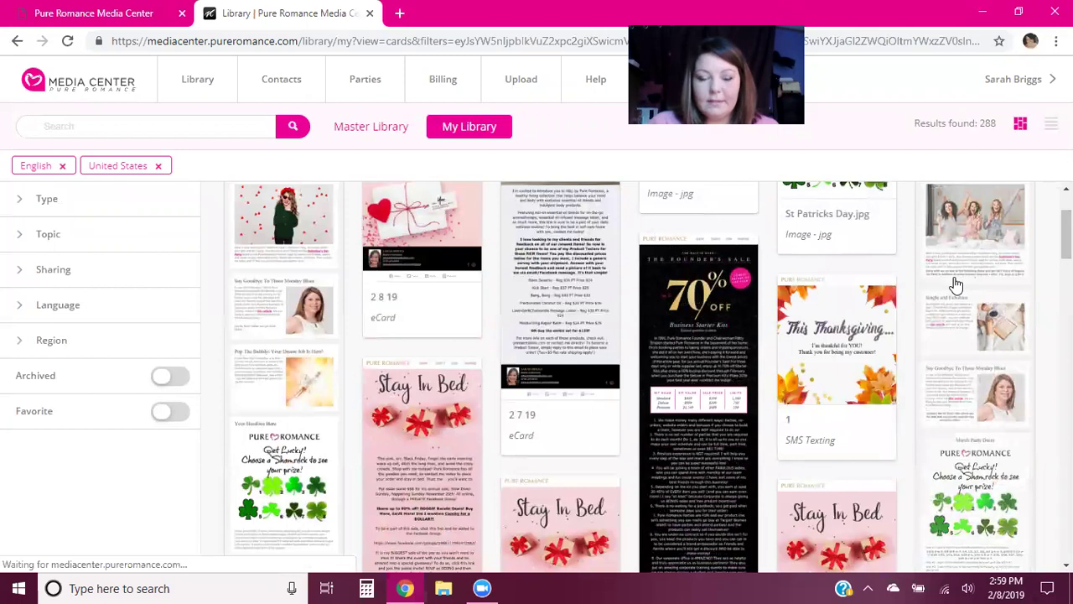
{"action": "left_click", "coordinate": [956, 285]}
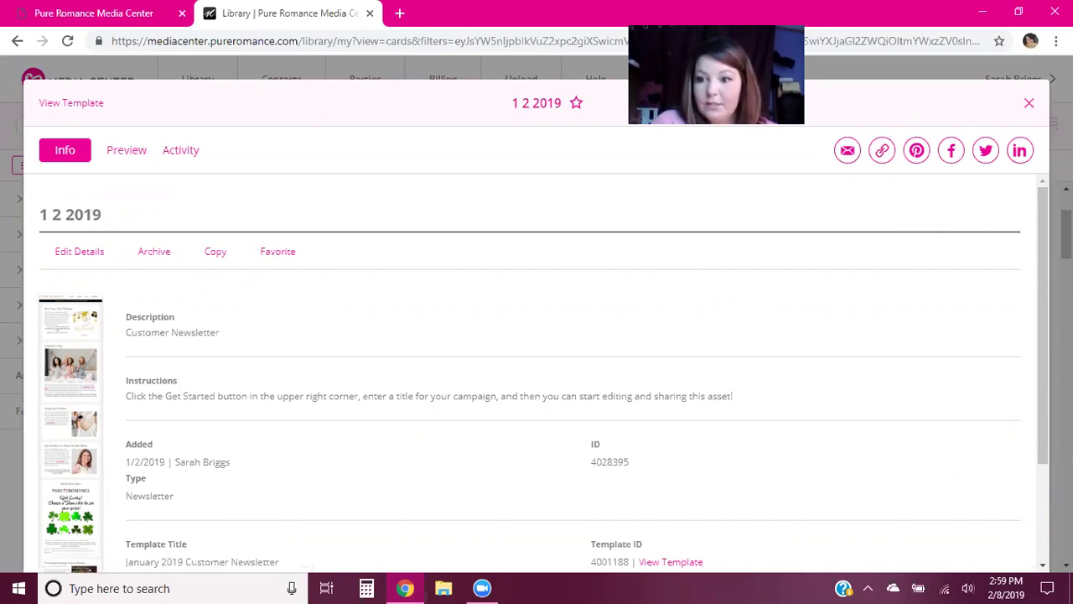
{"action": "key", "text": "Escape"}
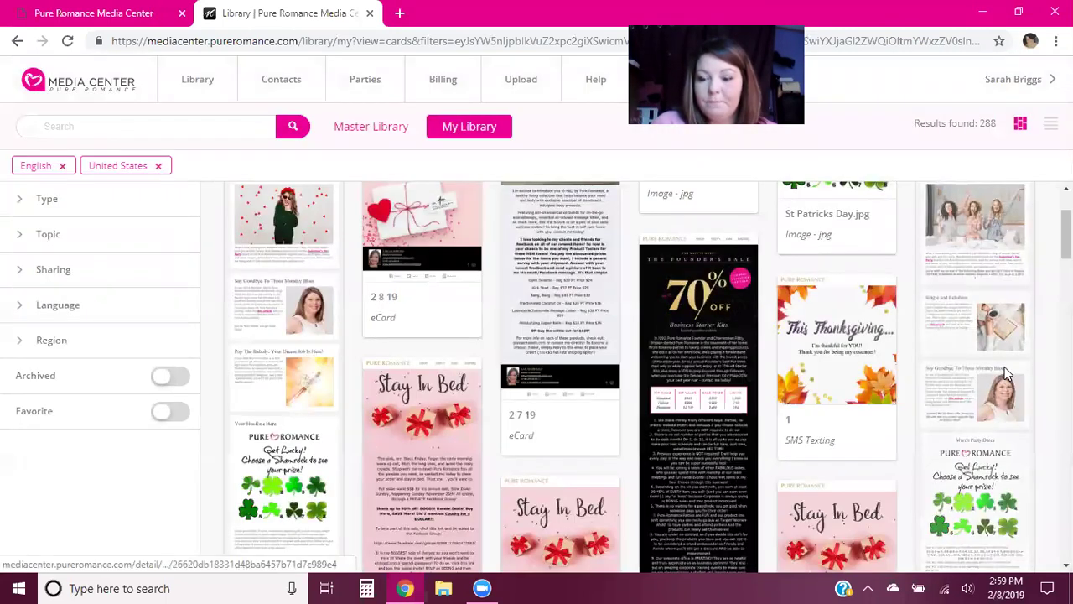
{"action": "left_click", "coordinate": [1004, 366]}
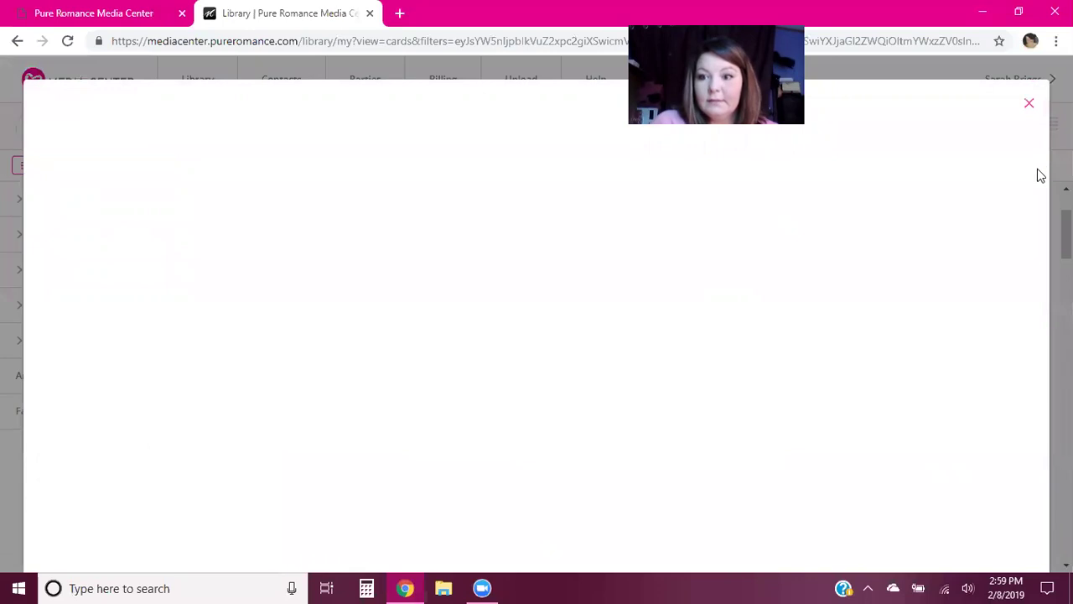
{"action": "scroll", "coordinate": [1040, 350], "scroll_direction": "down", "scroll_amount": 2}
{"action": "scroll", "coordinate": [1040, 350], "scroll_direction": "down", "scroll_amount": 1}
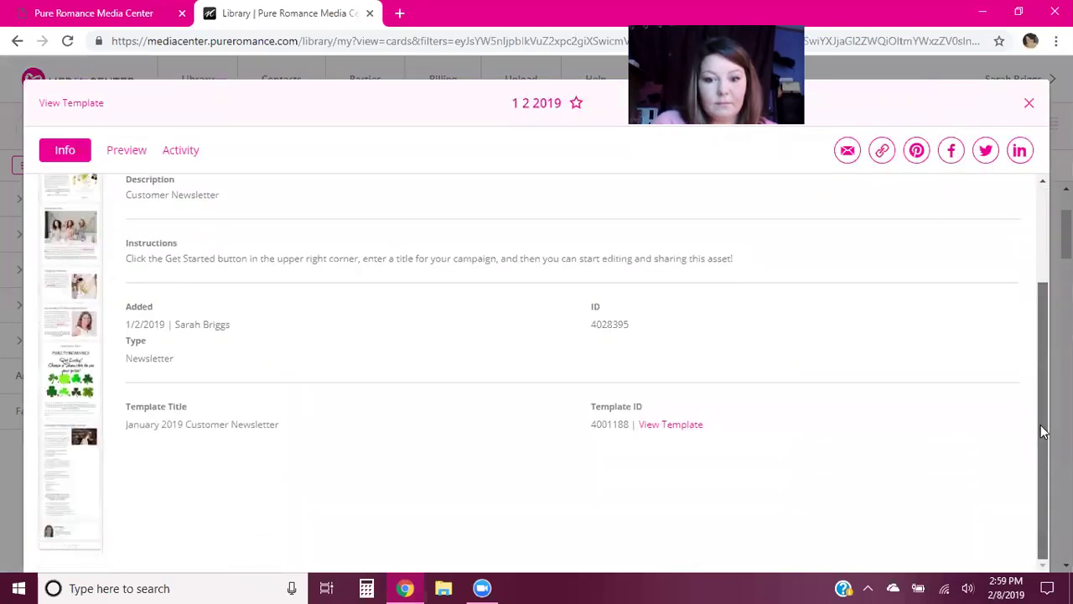
View the 1 2 2019 newsletter's email recipient options and return to its general information
{"action": "left_click", "coordinate": [847, 151]}
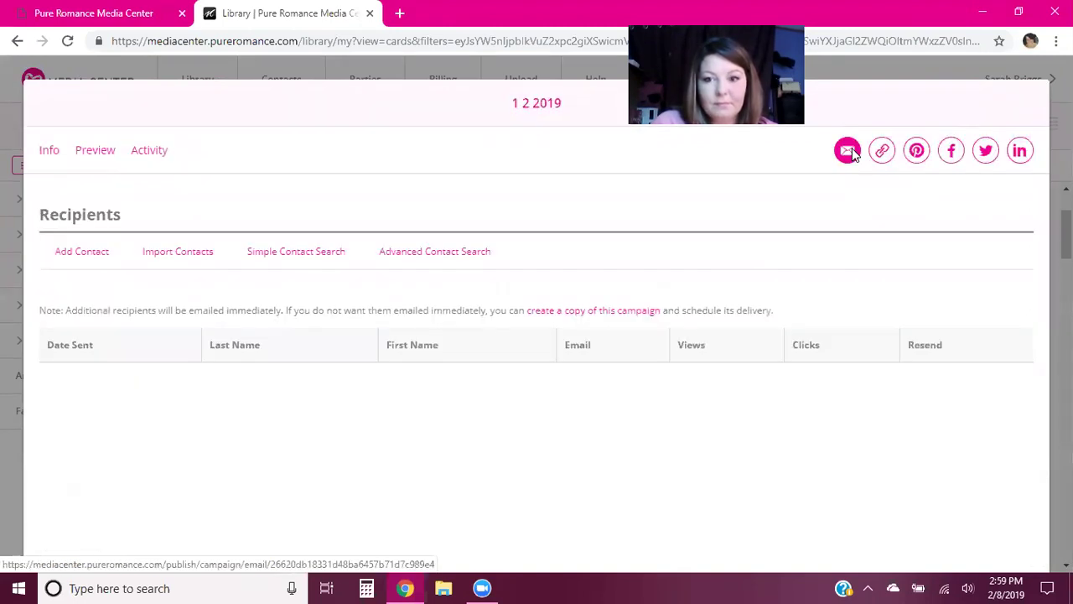
{"action": "left_click", "coordinate": [44, 156]}
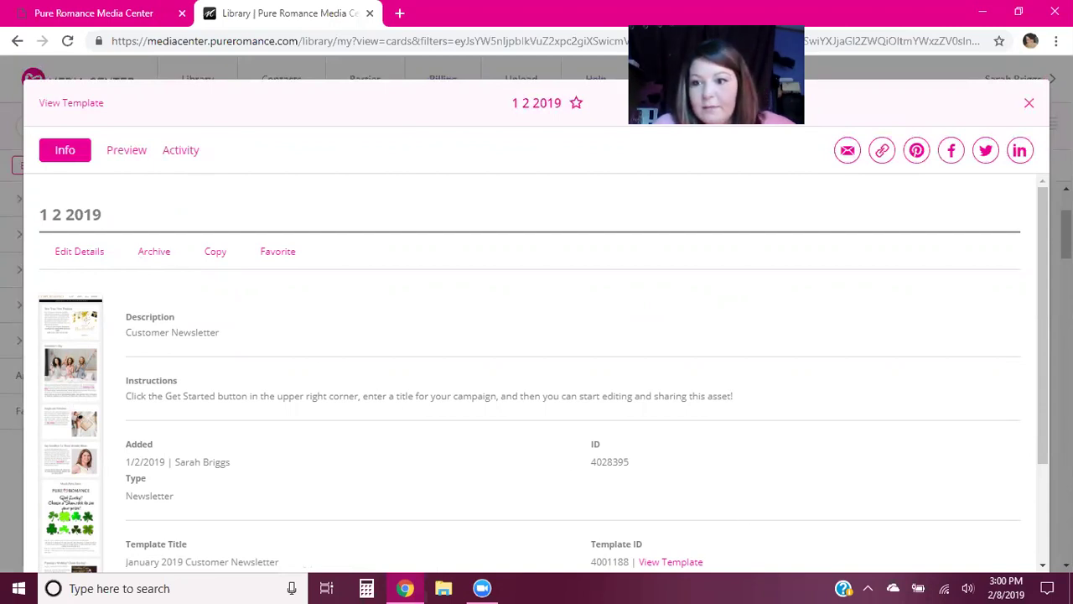
{"action": "scroll", "coordinate": [1023, 356], "scroll_direction": "down", "scroll_amount": 3}
{"action": "scroll", "coordinate": [1035, 352], "scroll_direction": "up", "scroll_amount": 3}
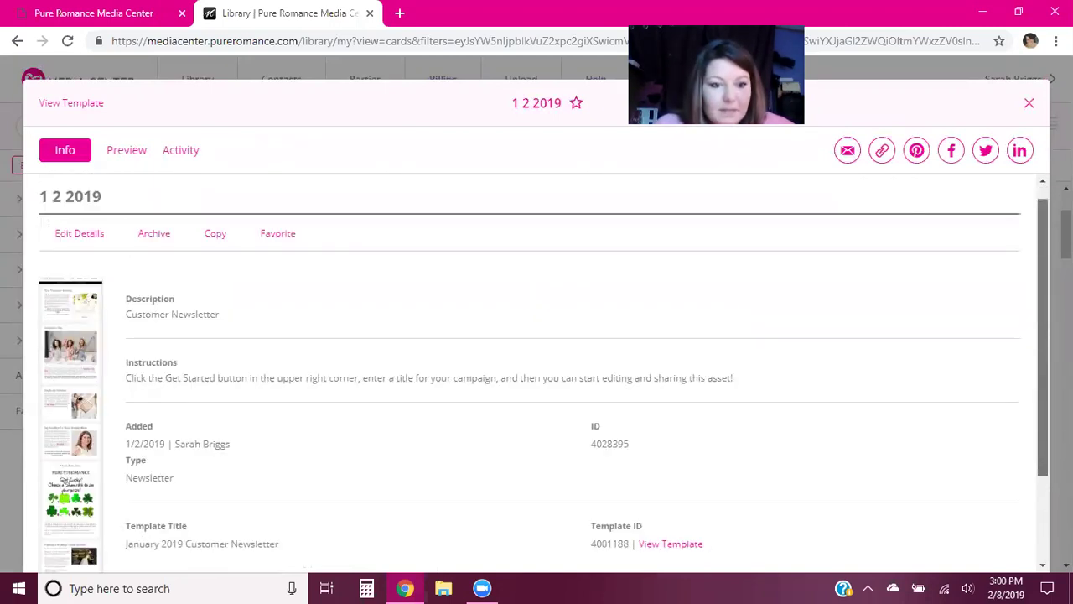
{"action": "scroll", "coordinate": [1042, 335], "scroll_direction": "down", "scroll_amount": 3}
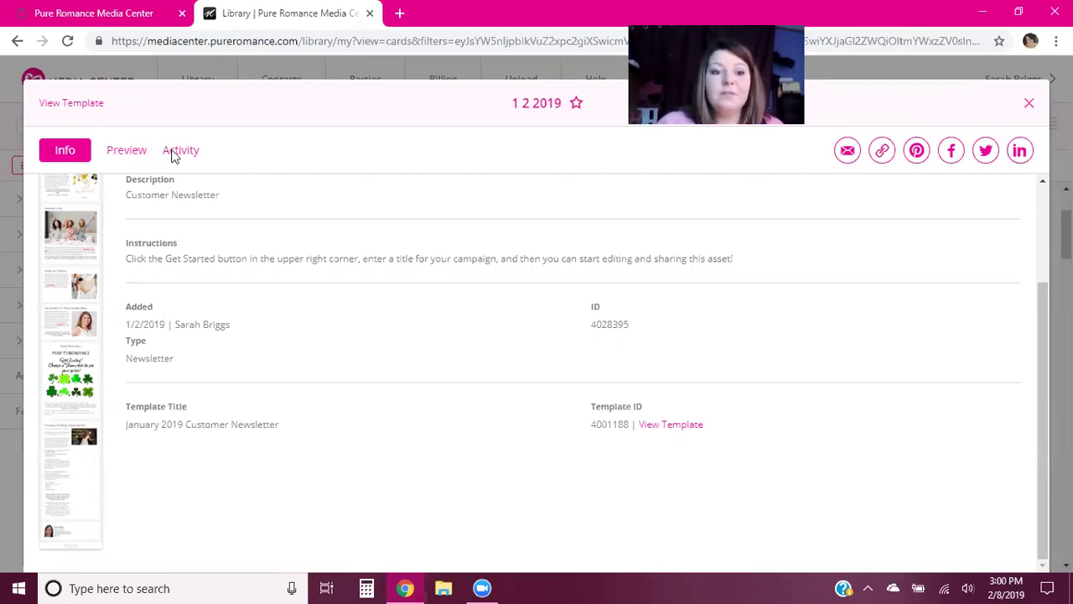
Examine the newsletter's activity report, covering views and clicks, email deliverability, channels and links
{"action": "left_click", "coordinate": [190, 159]}
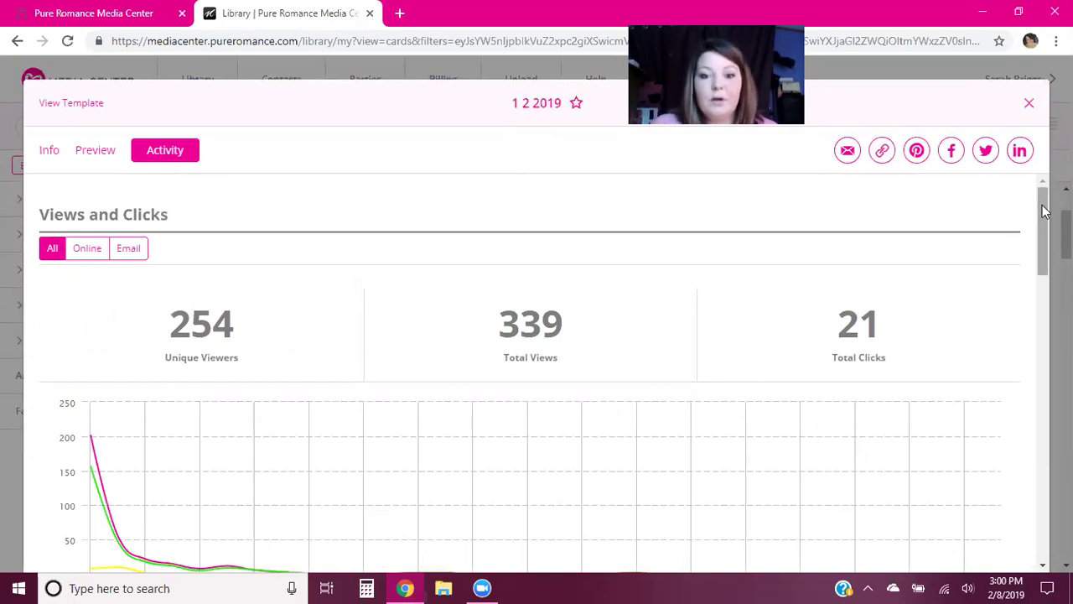
{"action": "left_click_drag", "start_coordinate": [1044, 211], "coordinate": [1044, 215]}
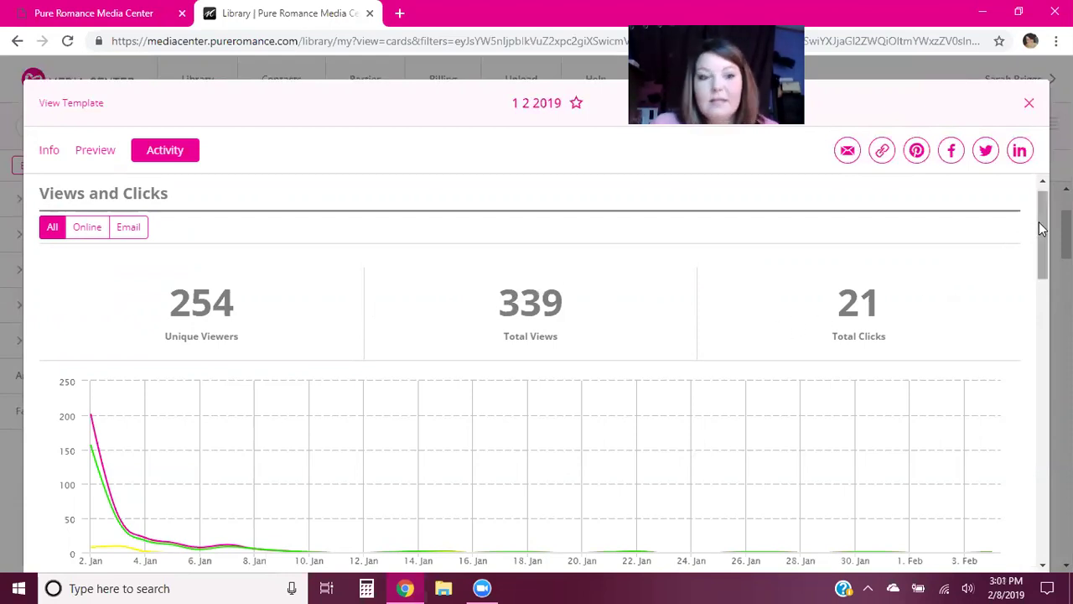
{"action": "scroll", "coordinate": [1040, 228], "scroll_direction": "down", "scroll_amount": 4}
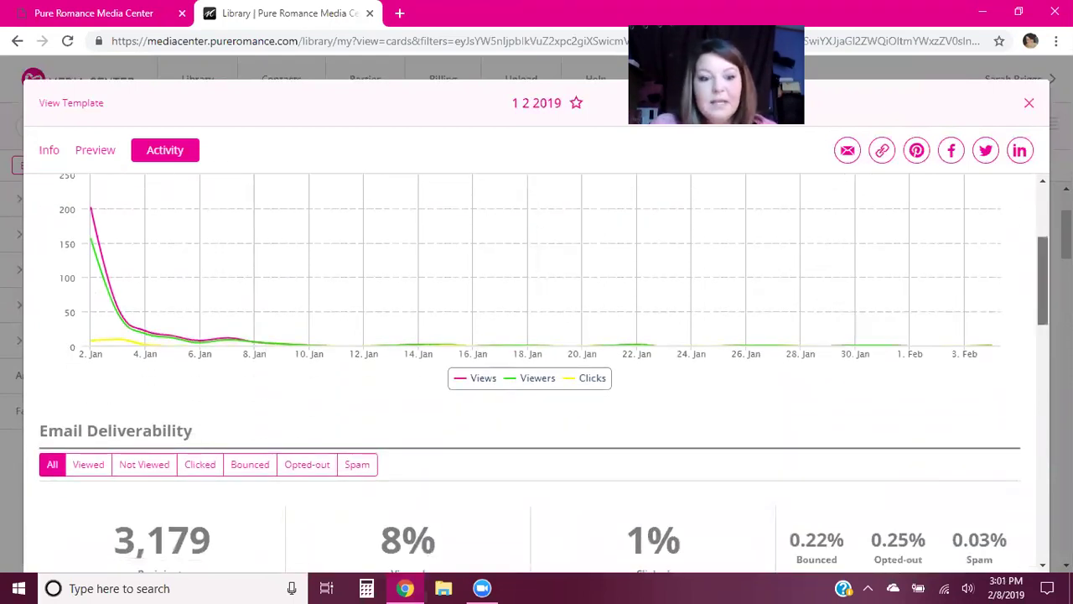
{"action": "scroll", "coordinate": [964, 318], "scroll_direction": "down", "scroll_amount": 5}
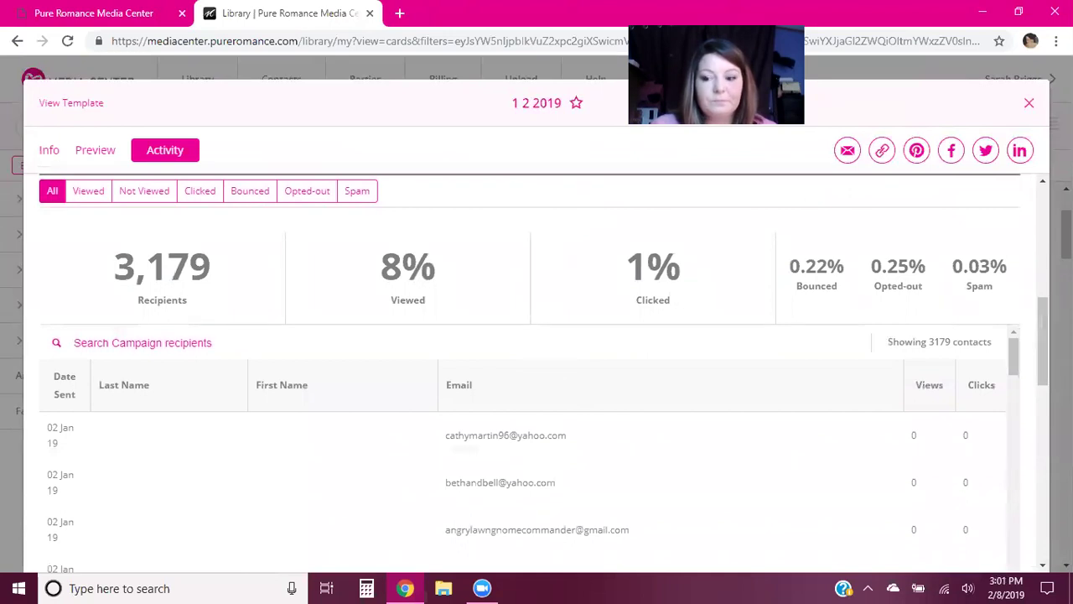
{"action": "scroll", "coordinate": [1034, 338], "scroll_direction": "down", "scroll_amount": 1}
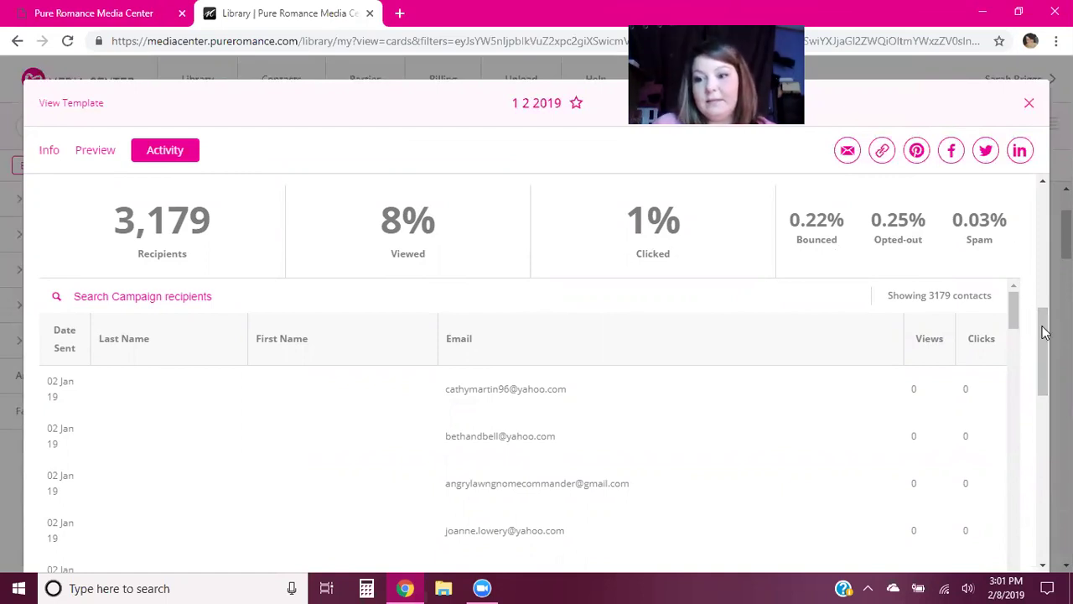
{"action": "left_click_drag", "start_coordinate": [1042, 352], "coordinate": [1042, 510]}
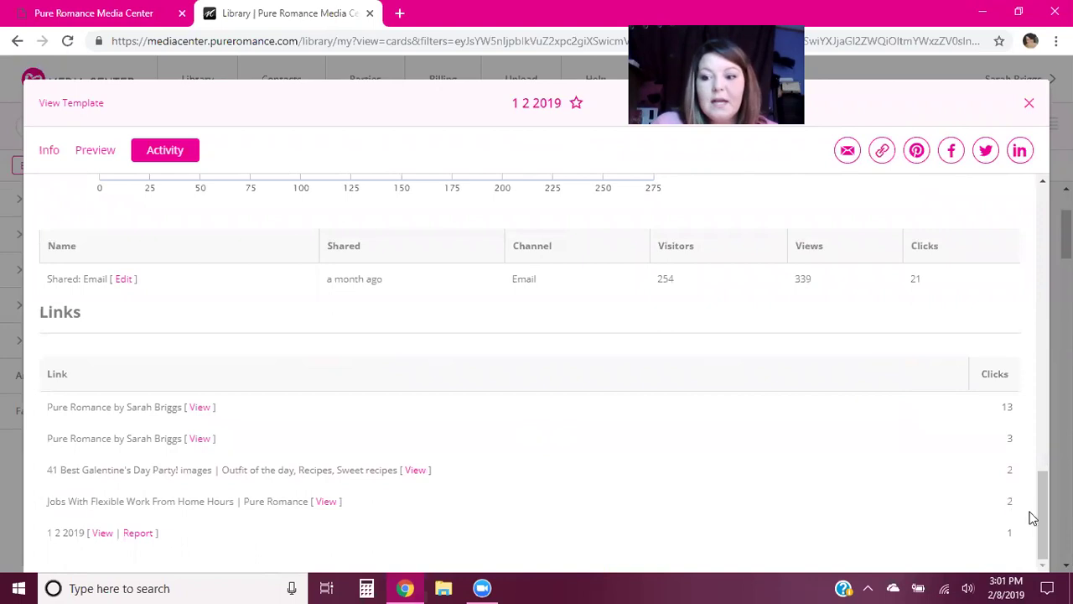
{"action": "left_click_drag", "start_coordinate": [1044, 518], "coordinate": [928, 312]}
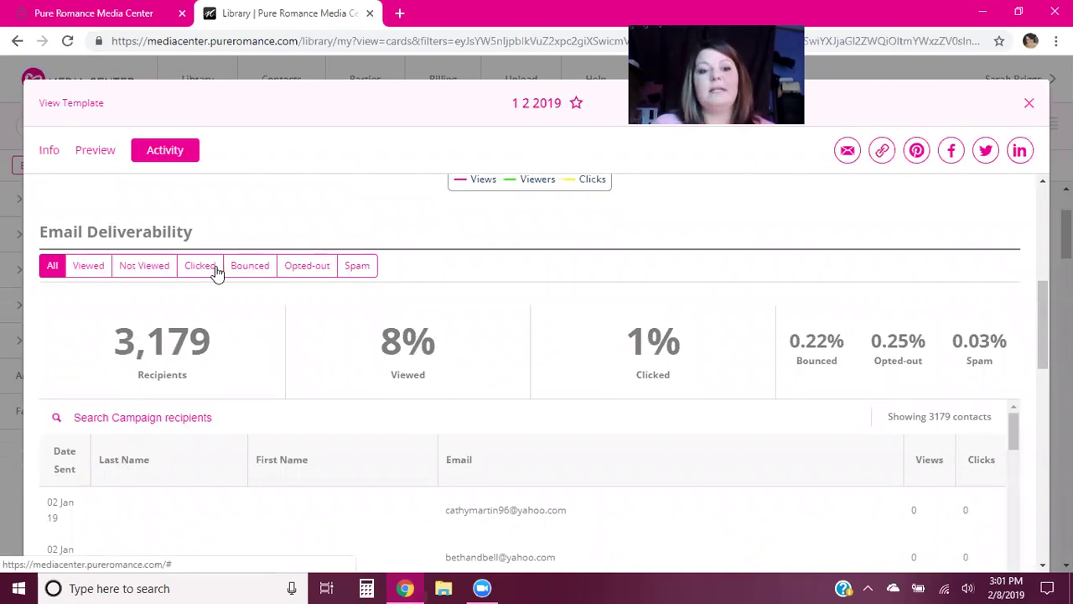
Filter the email deliverability recipients by Spam and by Opted-out, and review the opted-out contacts
{"action": "left_click", "coordinate": [359, 266]}
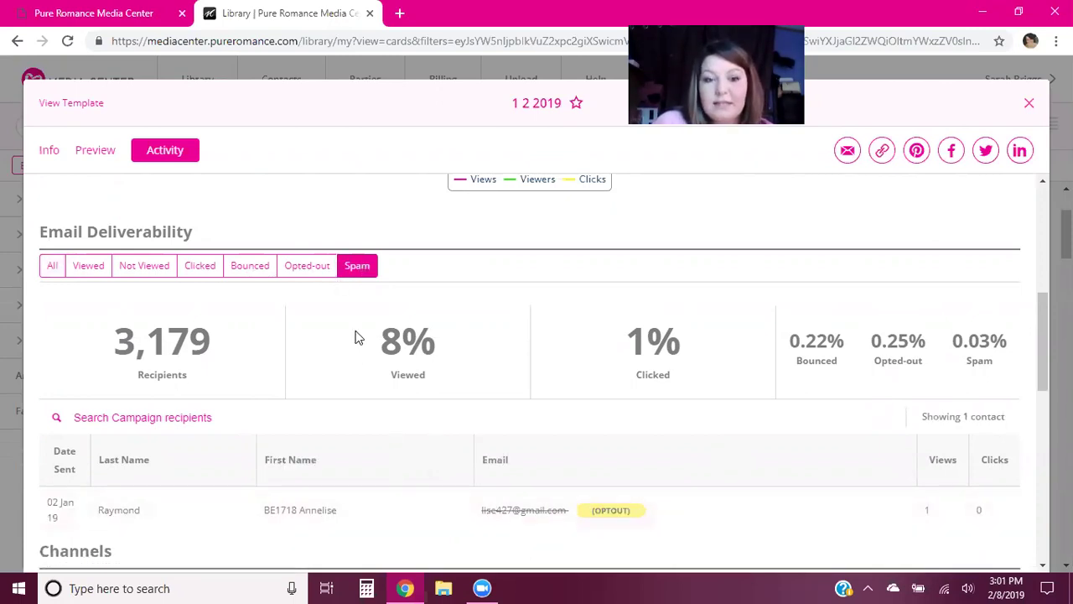
{"action": "left_click", "coordinate": [323, 270]}
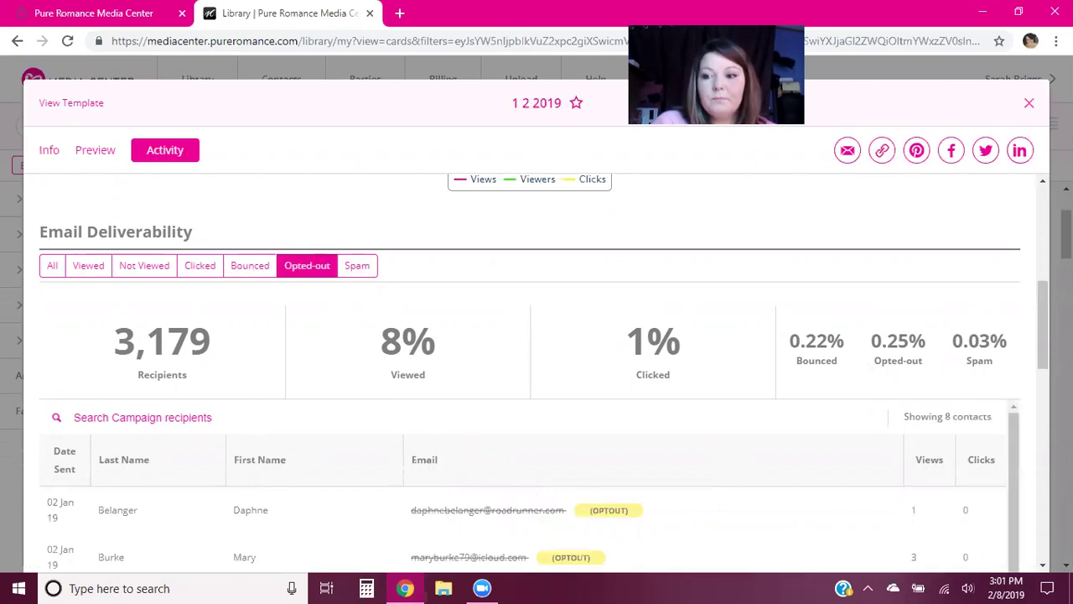
{"action": "scroll", "coordinate": [1053, 336], "scroll_direction": "down", "scroll_amount": 2}
{"action": "scroll", "coordinate": [1034, 391], "scroll_direction": "down", "scroll_amount": 2}
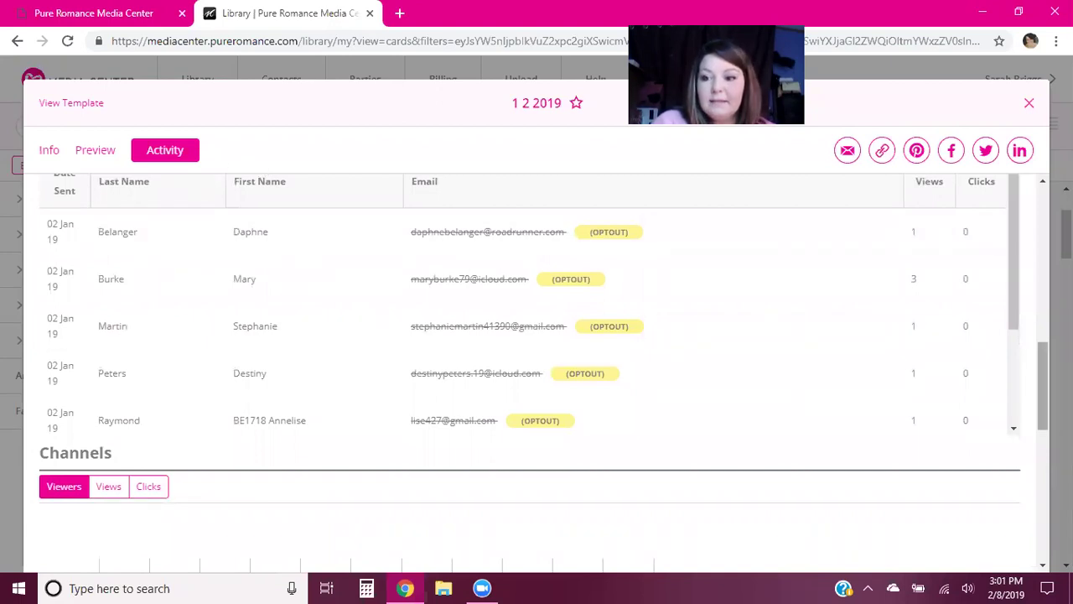
{"action": "scroll", "coordinate": [407, 252], "scroll_direction": "up", "scroll_amount": 3}
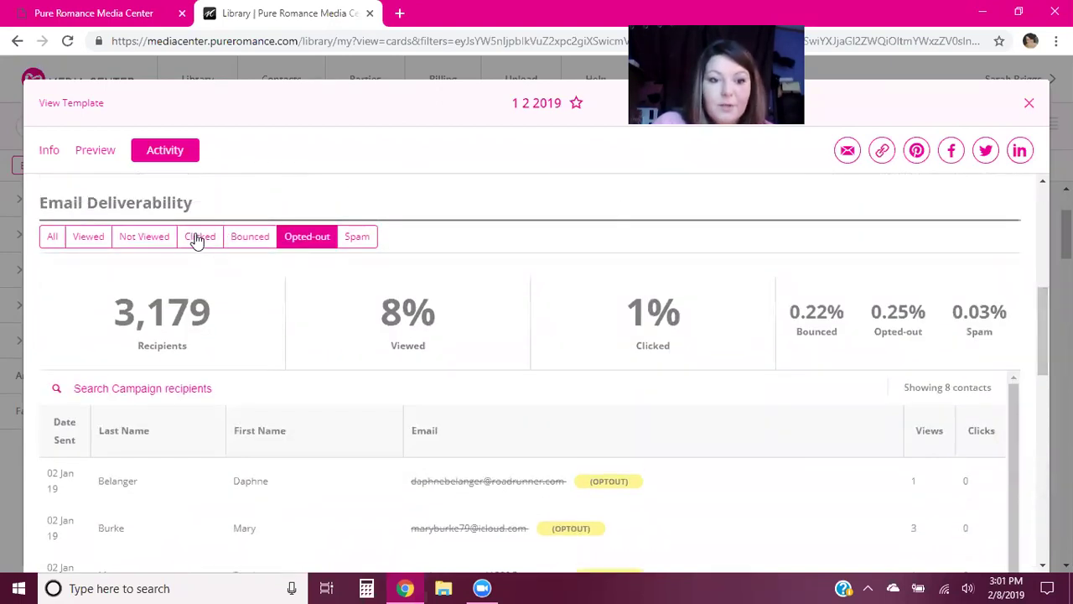
Filter the email recipients by Clicked, review the whole contact list, and close the newsletter
{"action": "left_click", "coordinate": [199, 237]}
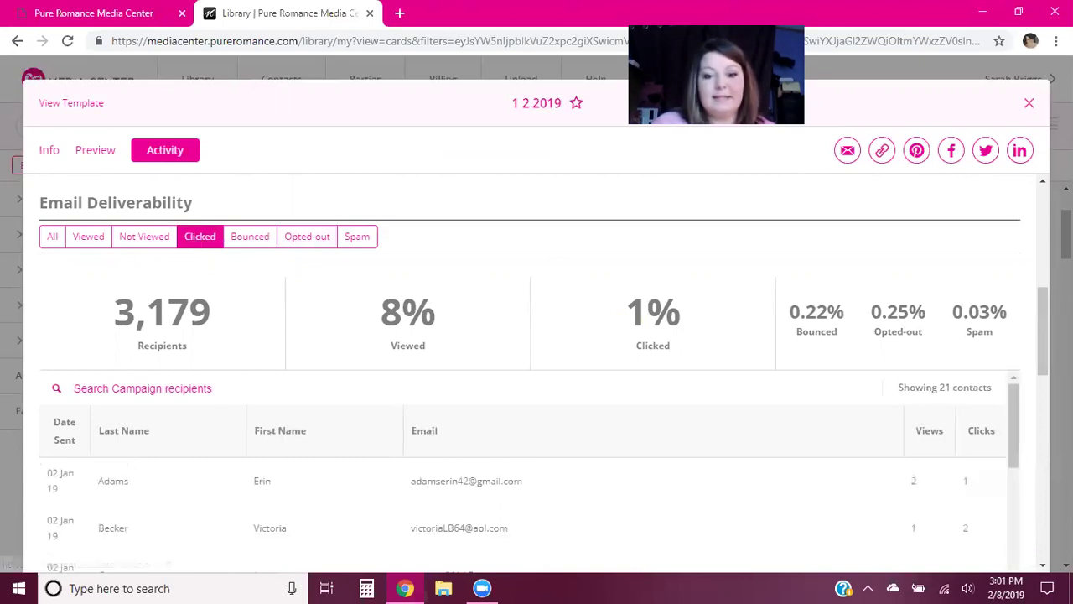
{"action": "scroll", "coordinate": [536, 377], "scroll_direction": "down", "scroll_amount": 3}
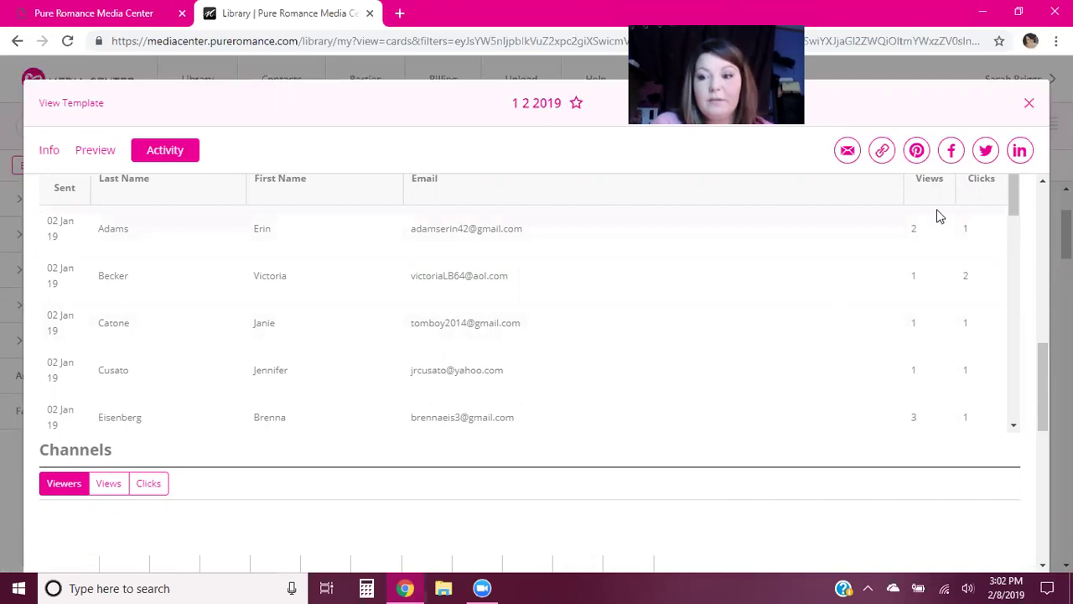
{"action": "left_click_drag", "start_coordinate": [1013, 212], "coordinate": [1034, 445]}
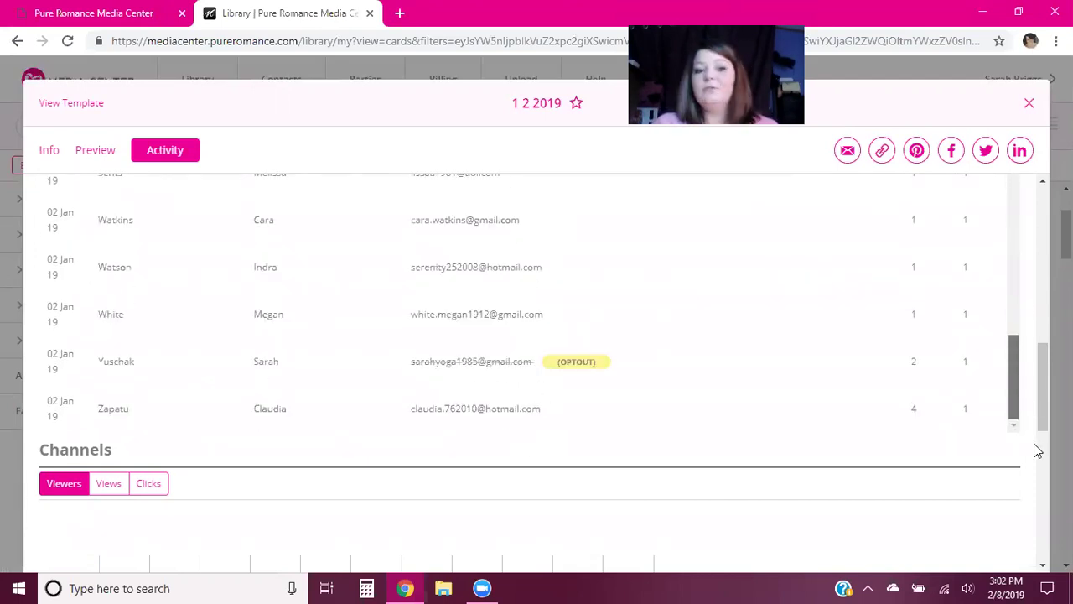
{"action": "left_click", "coordinate": [1030, 104]}
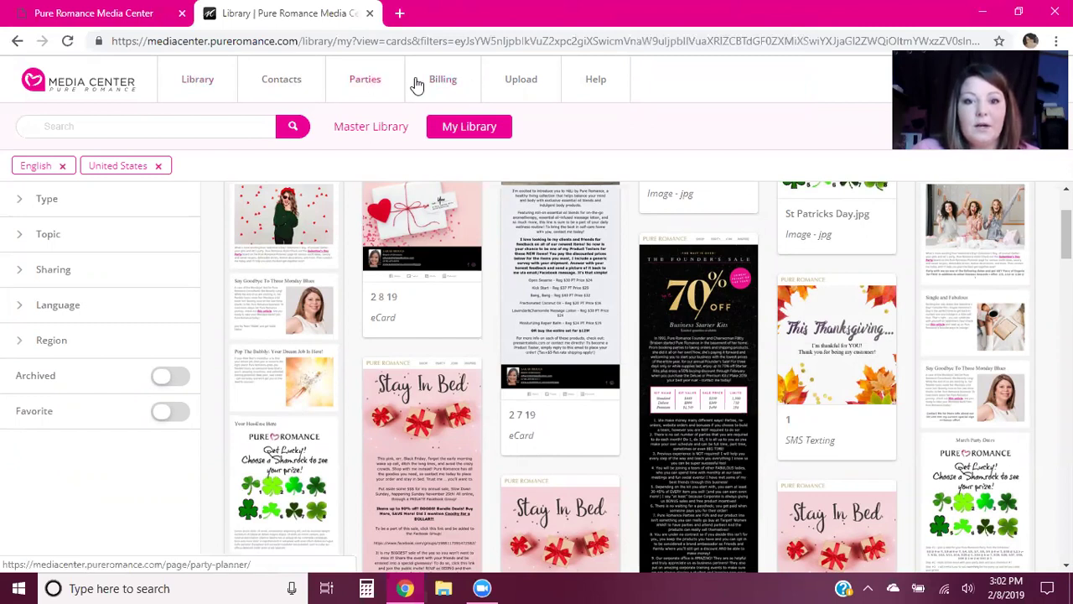
View the account's billing and subscription information, and close it to return to the library
{"action": "left_click", "coordinate": [443, 80]}
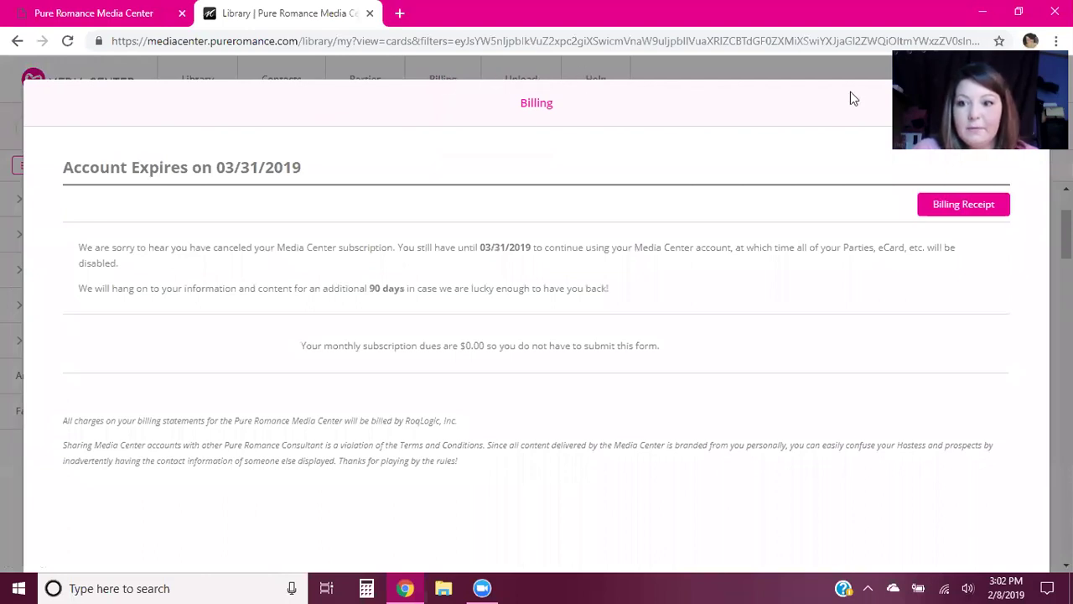
{"action": "left_click_drag", "start_coordinate": [850, 91], "coordinate": [649, 248]}
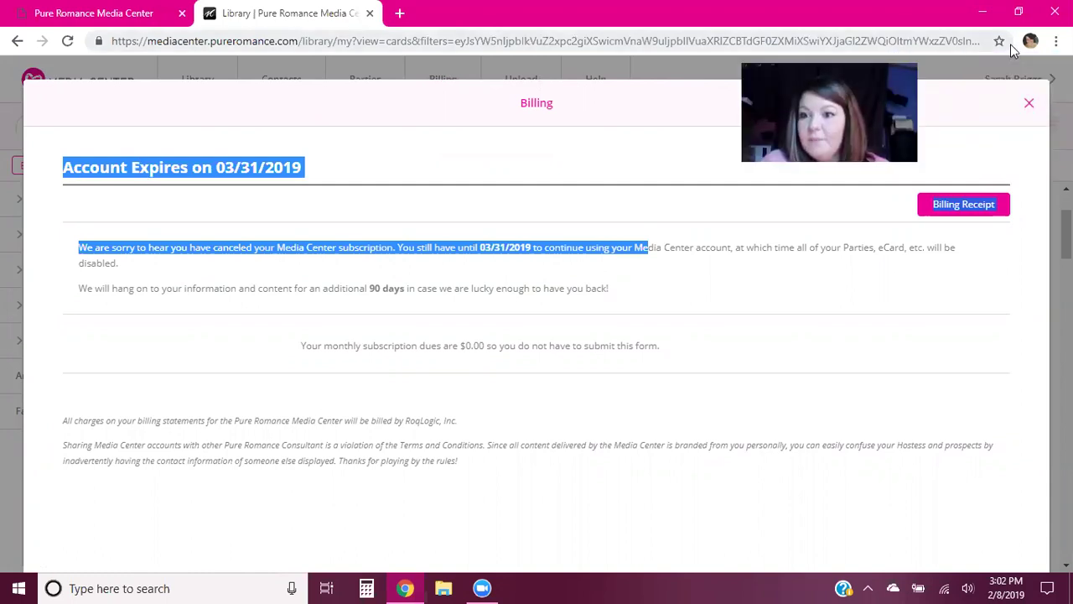
{"action": "left_click", "coordinate": [1028, 102]}
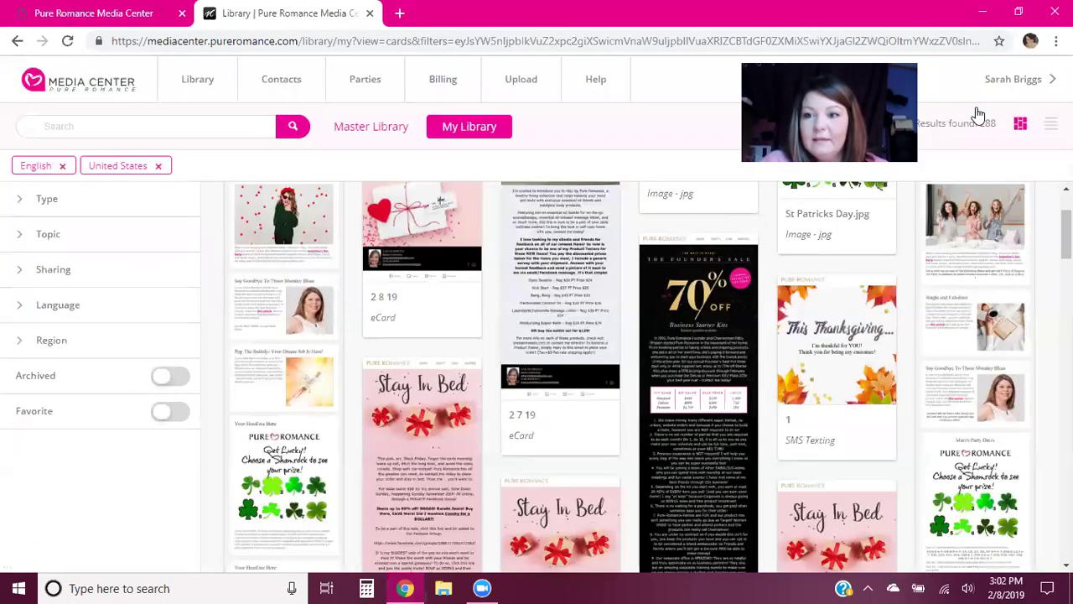
Open the account profile, review all of its contact information, and close it without saving changes
{"action": "left_click", "coordinate": [1021, 79]}
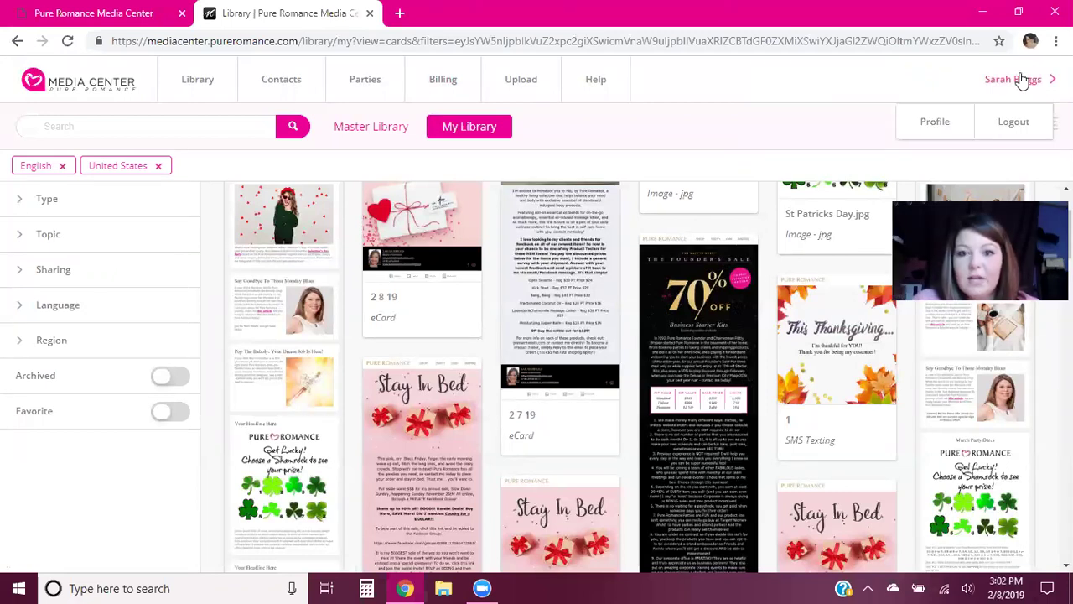
{"action": "left_click", "coordinate": [935, 130]}
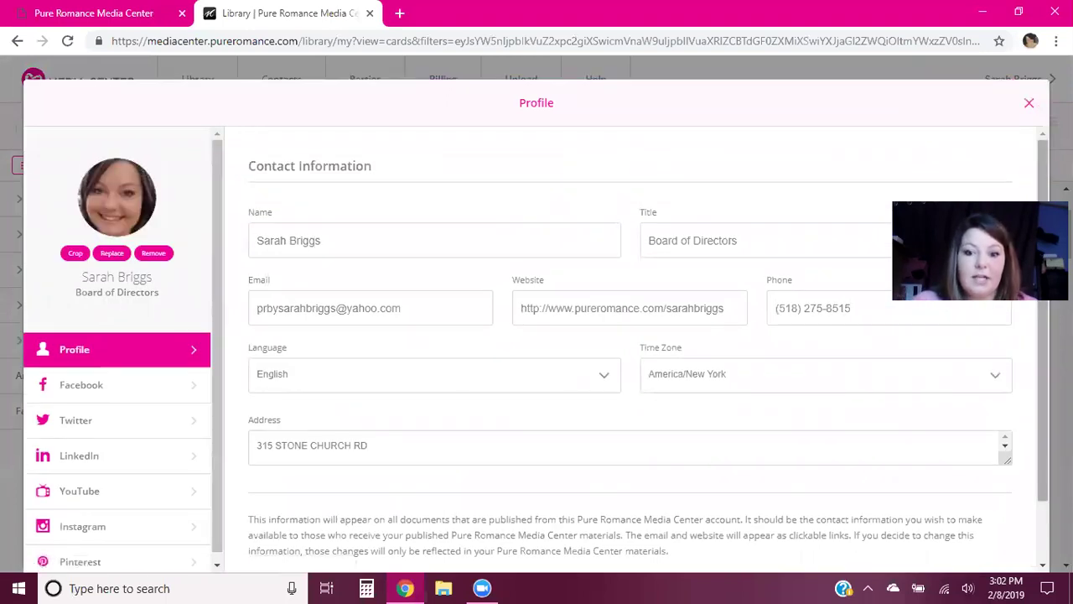
{"action": "scroll", "coordinate": [620, 352], "scroll_direction": "down", "scroll_amount": 1}
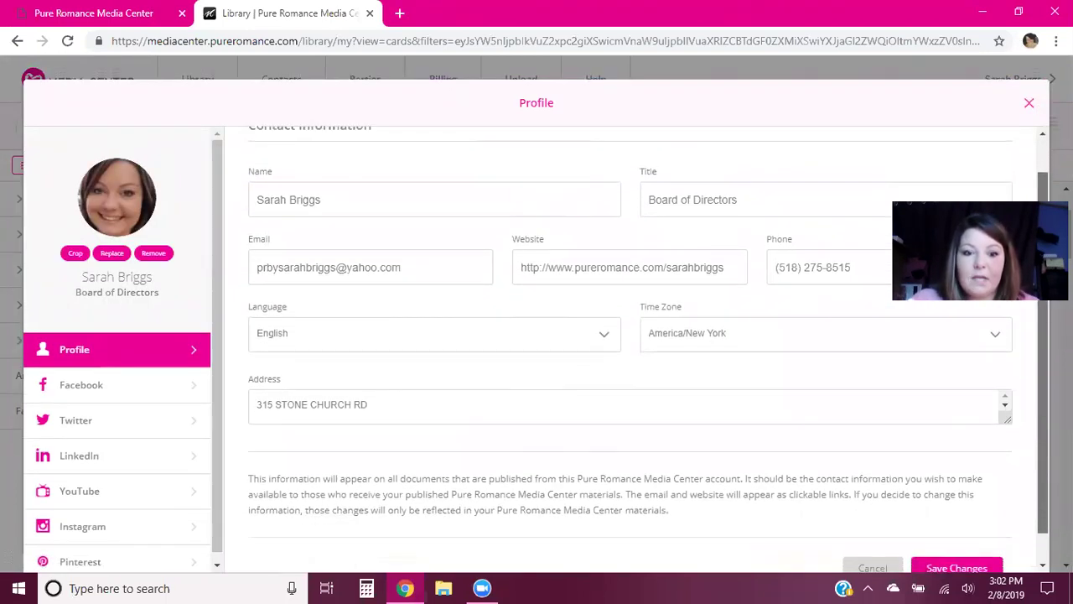
{"action": "scroll", "coordinate": [621, 352], "scroll_direction": "down", "scroll_amount": 1}
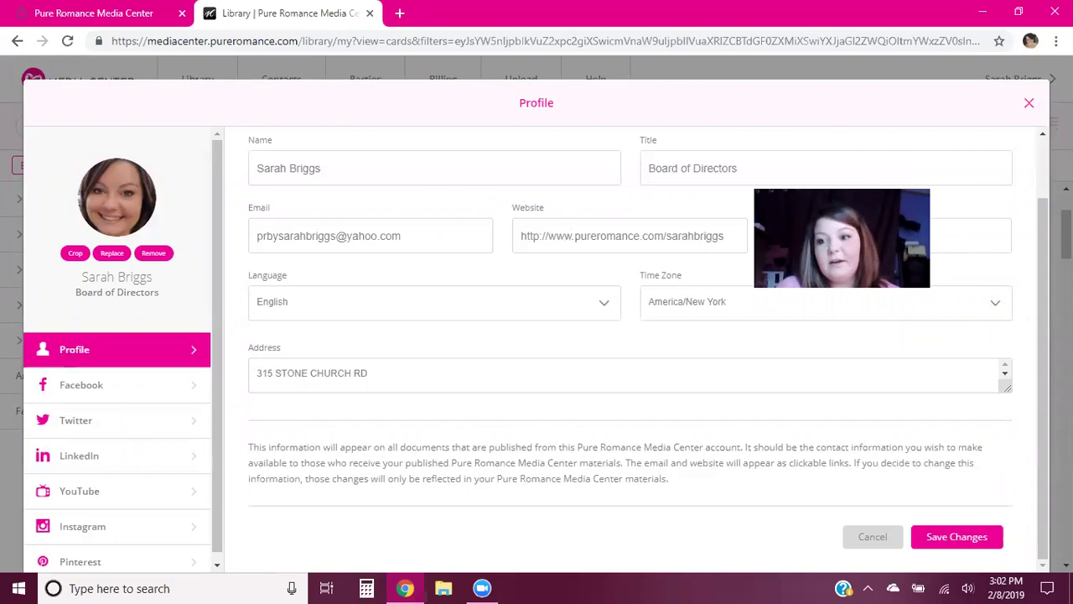
{"action": "scroll", "coordinate": [1028, 138], "scroll_direction": "up", "scroll_amount": 2}
{"action": "left_click", "coordinate": [1029, 104]}
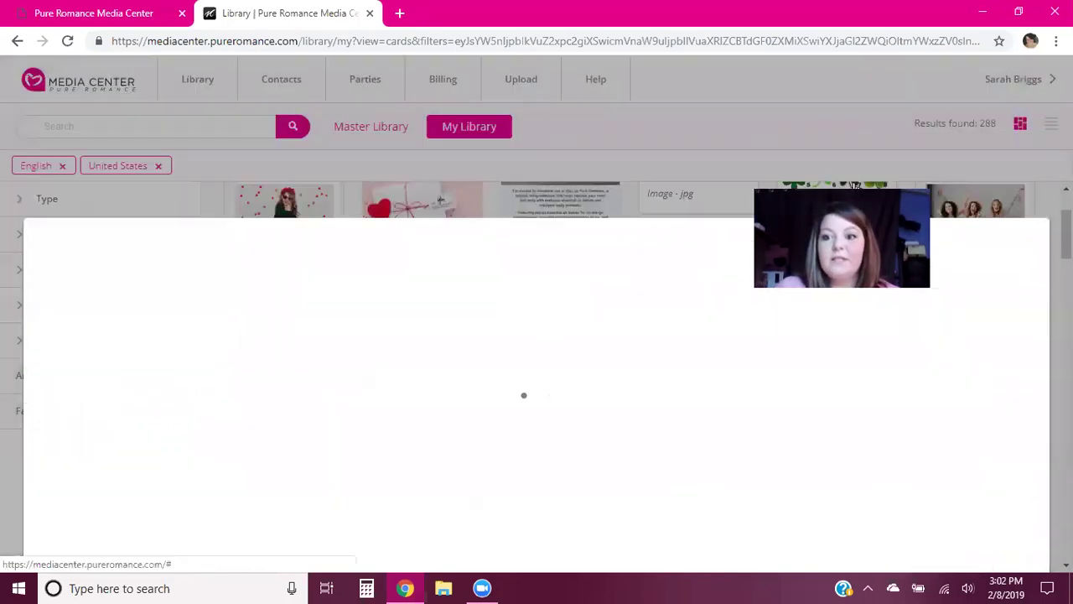